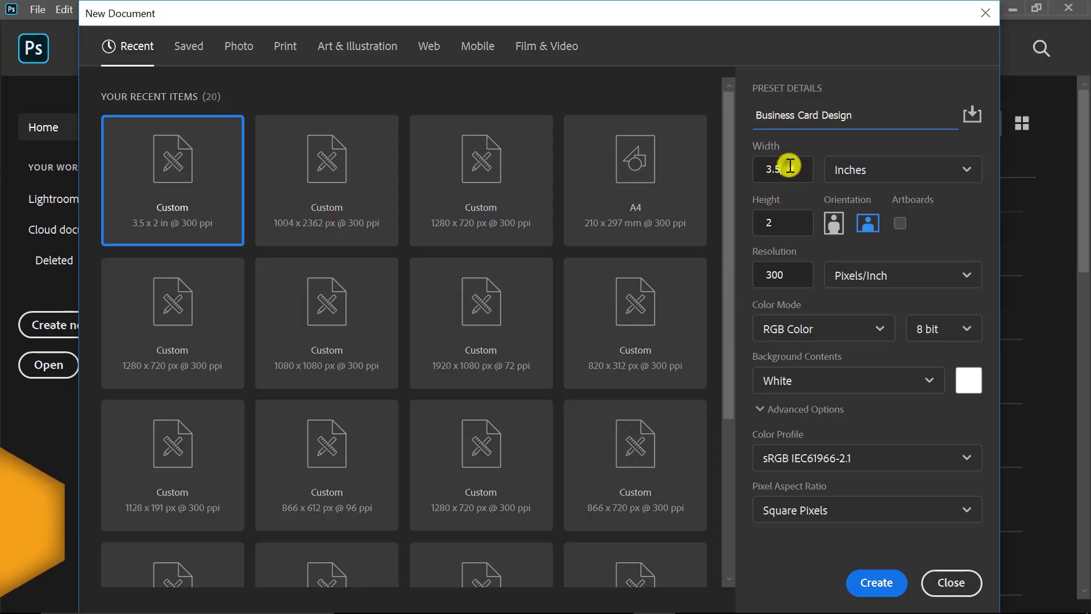
Name the new document Business Card Design, 3.5 × 2 inches at 300 Pixels/Inch, RGB
click(787, 166)
Create the 1050 × 600 px white canvas and zoom out to show the whole card
click(799, 222)
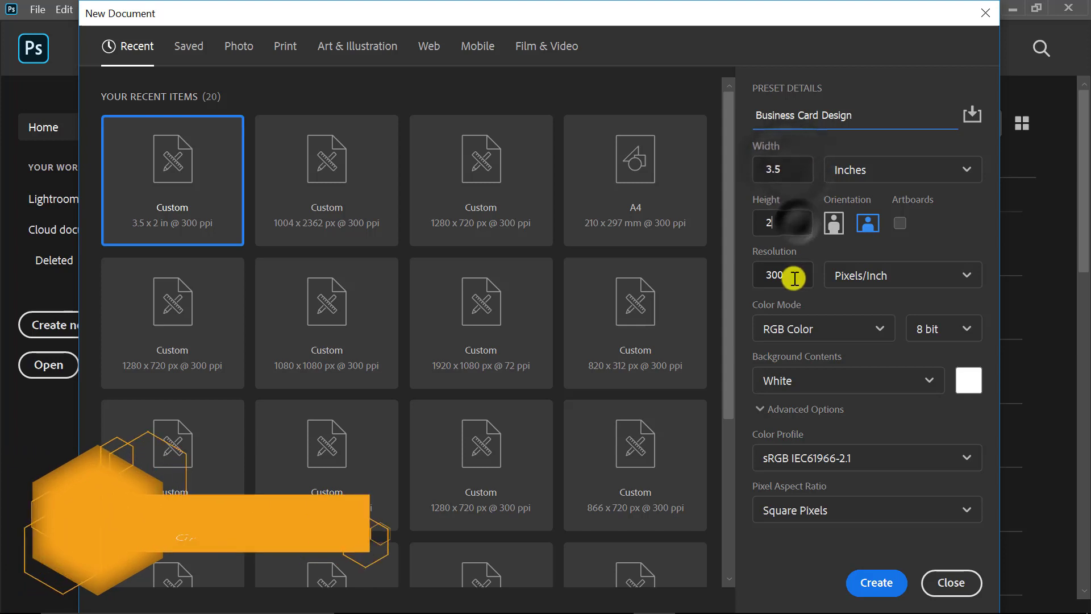
click(886, 582)
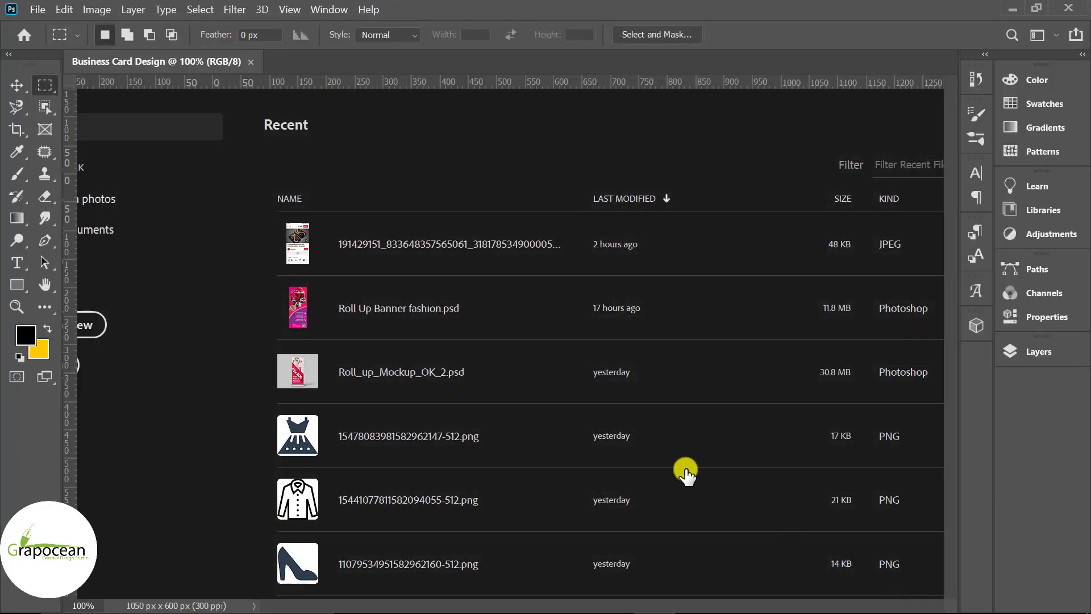
key(ctrl+minus)
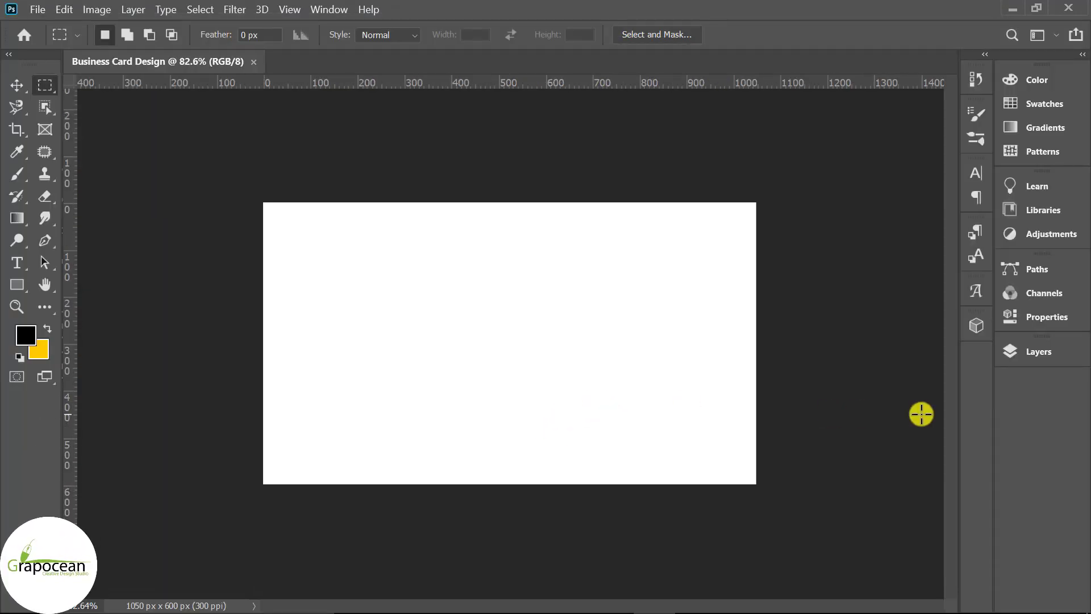
Add a new layer and draw a rectangle covering the whole card
click(1059, 348)
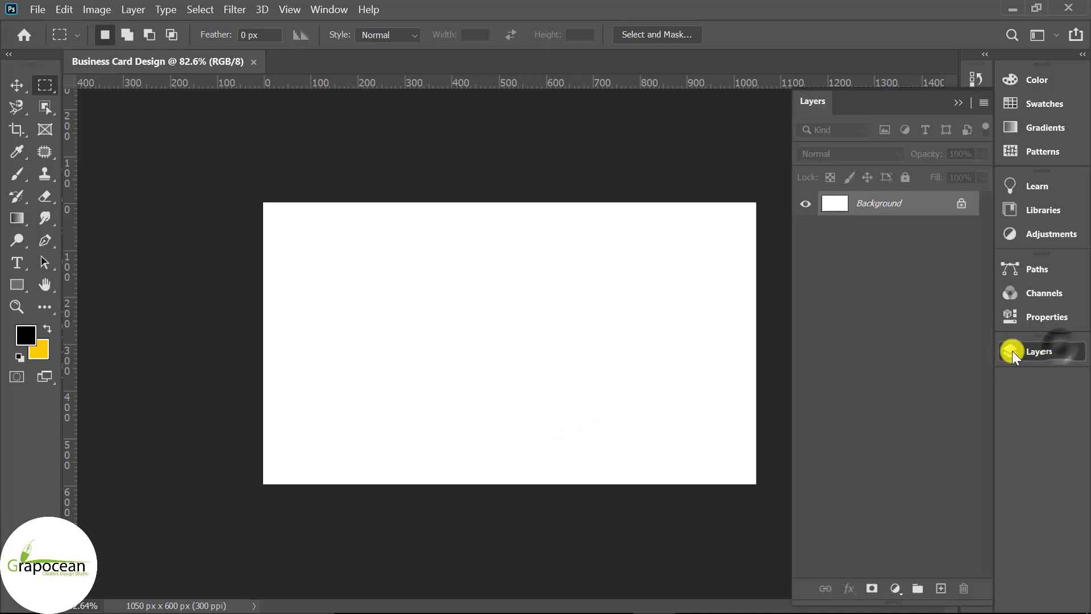
click(938, 589)
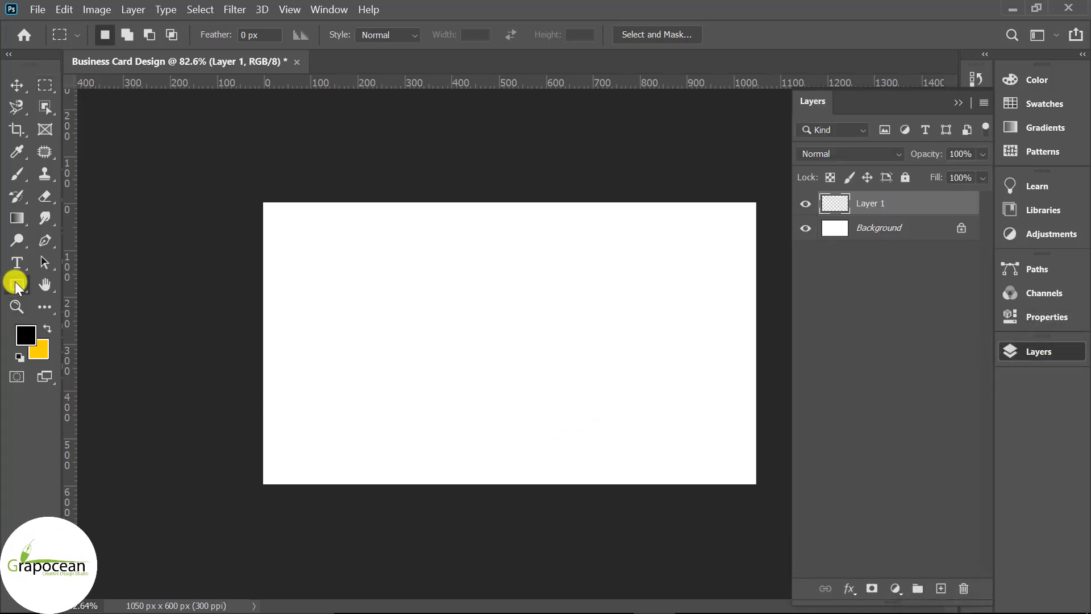
click(15, 285)
click(71, 283)
mouse_move(256, 196)
mouse_down()
mouse_move(774, 499)
mouse_move(763, 488)
mouse_up()
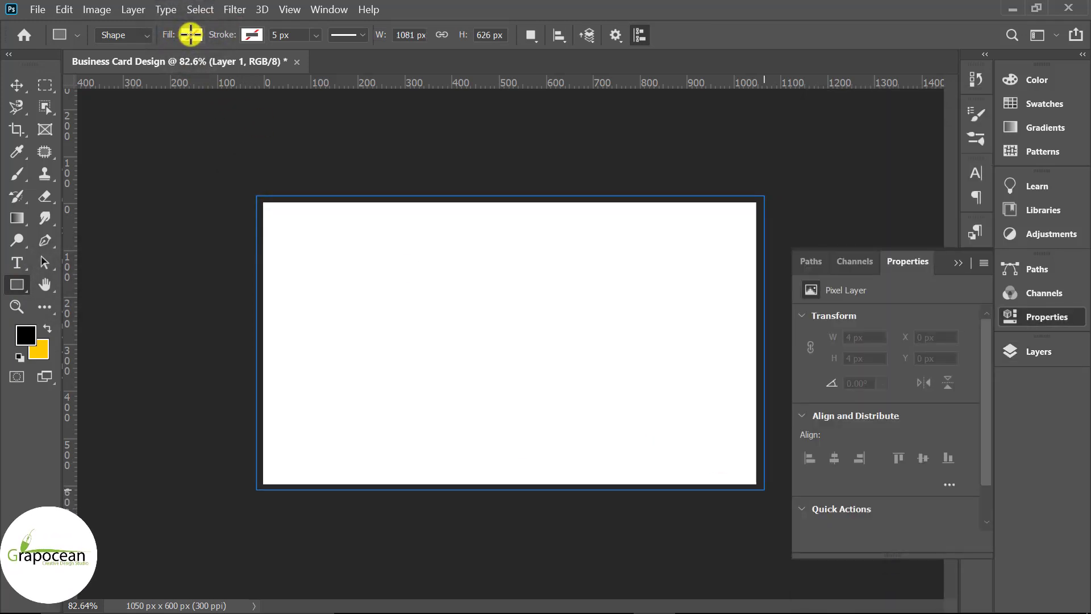
Fill the background rectangle with dark charcoal grey
click(191, 35)
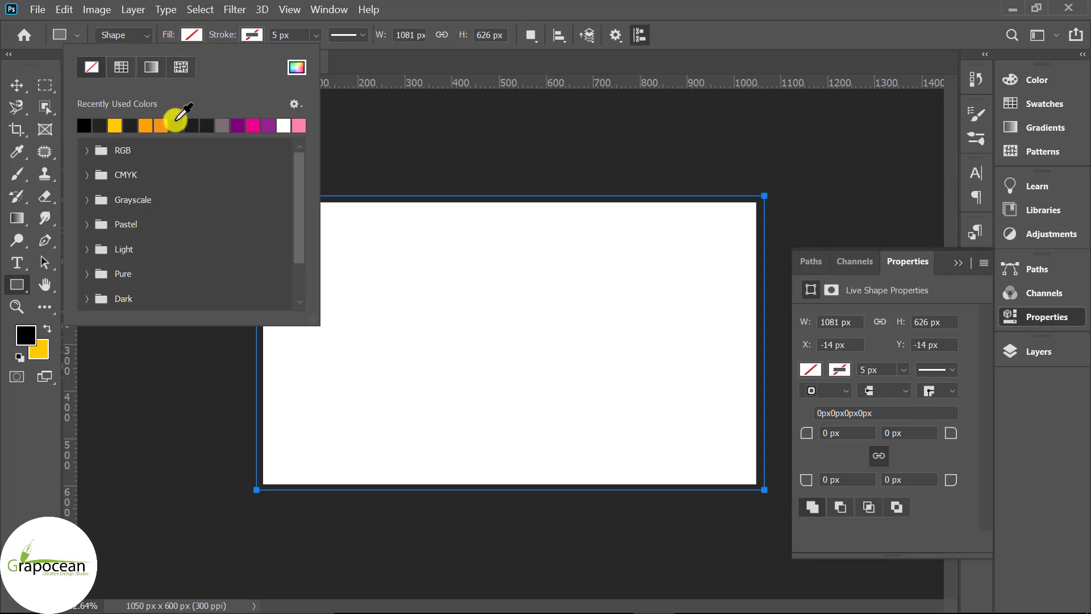
click(176, 122)
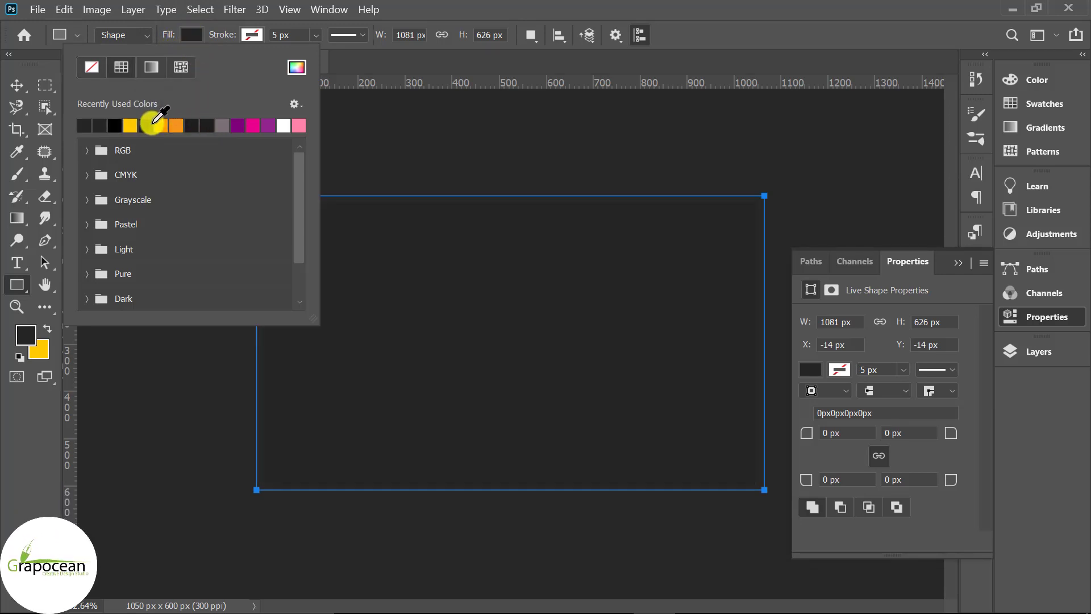
click(206, 120)
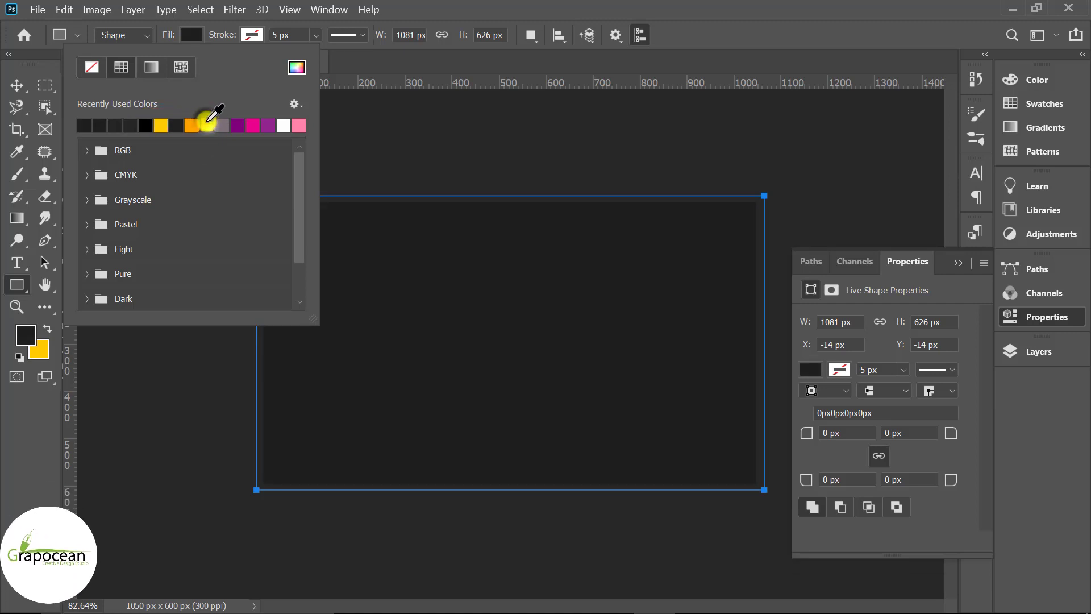
click(13, 83)
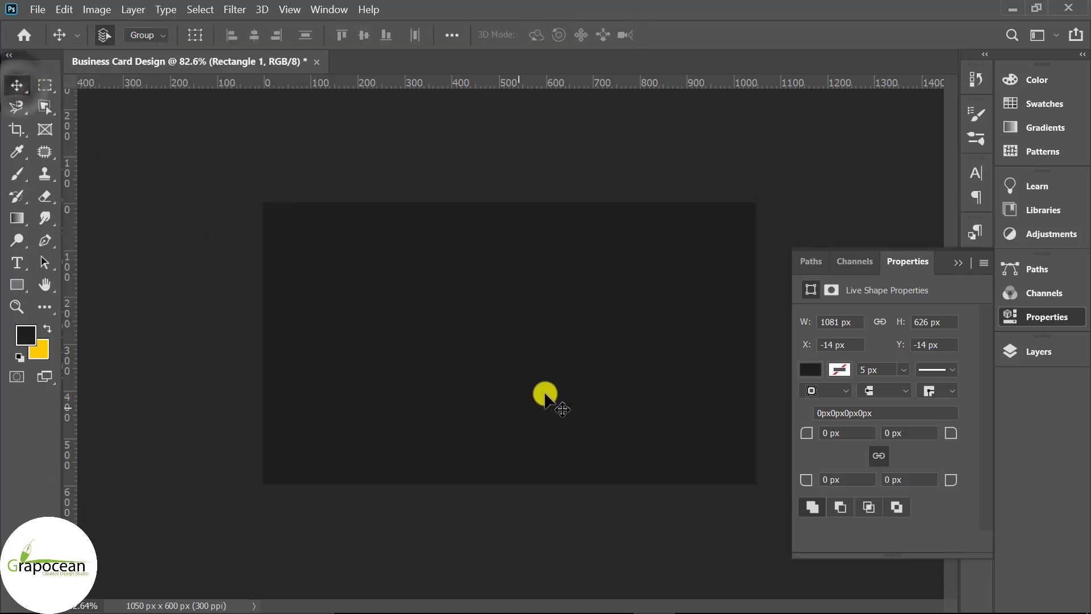
click(44, 239)
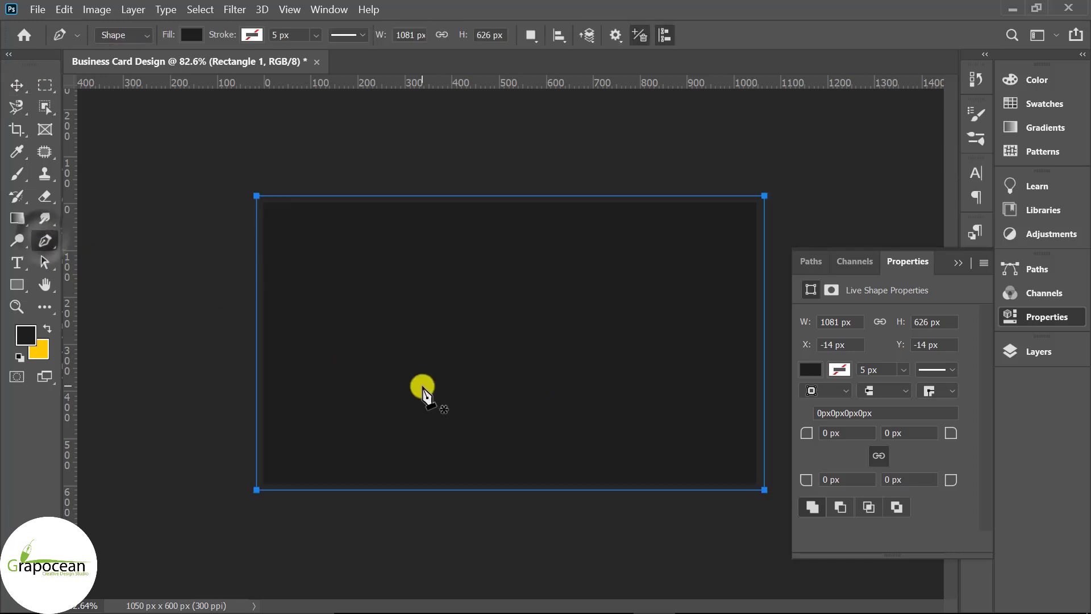
On a new layer, draw a curved crescent path sweeping down from the card's top edge
click(959, 263)
click(1040, 347)
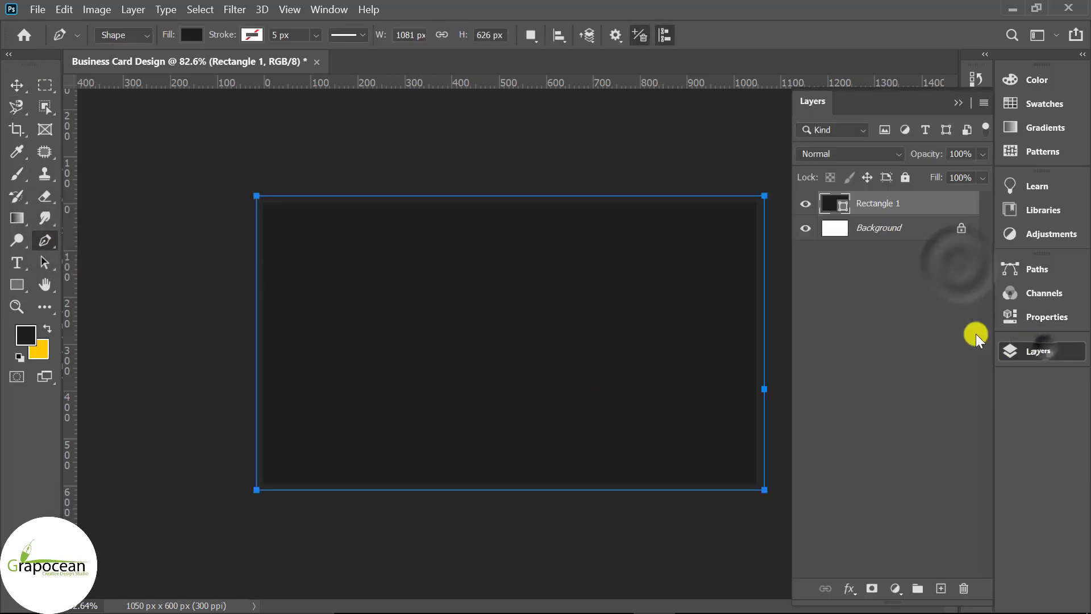
click(941, 588)
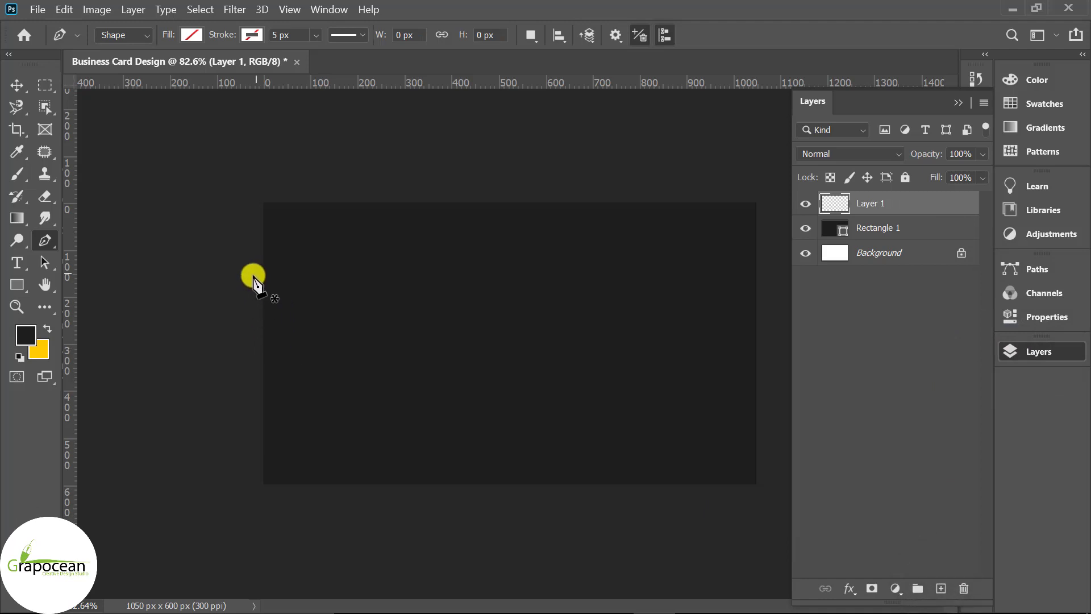
click(374, 187)
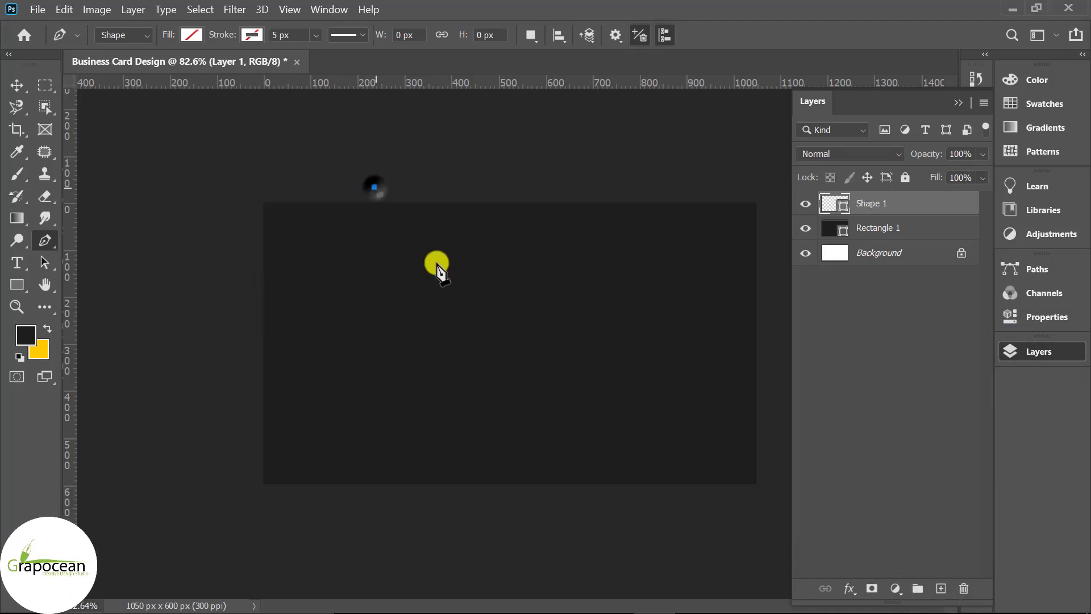
click(497, 445)
scroll(493, 462, down, 2)
drag(493, 462, 465, 564)
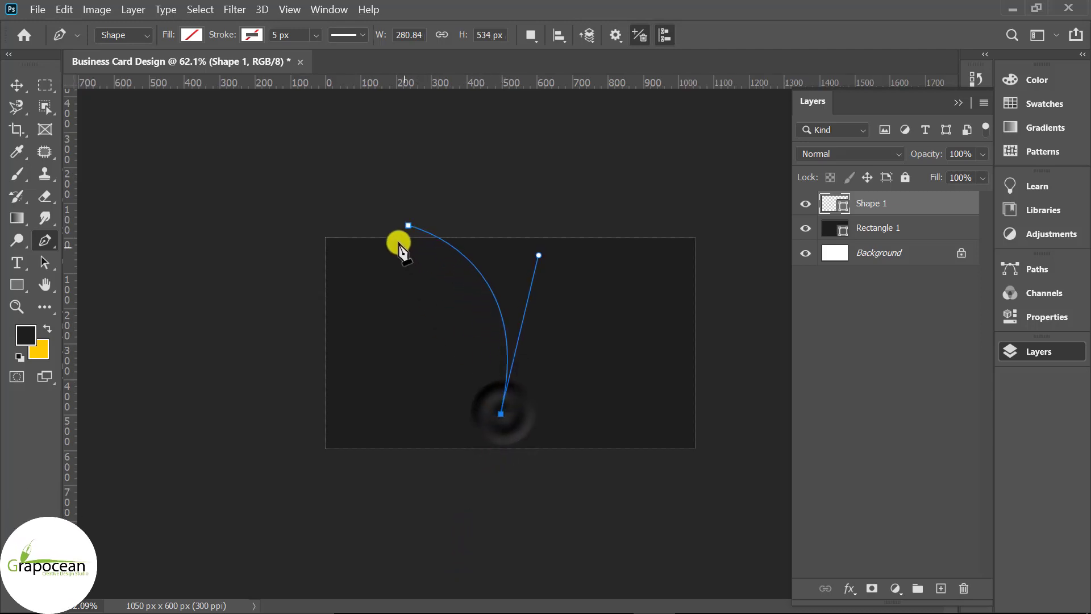
mouse_move(371, 236)
mouse_down()
mouse_move(264, 219)
mouse_move(249, 234)
mouse_move(224, 189)
mouse_up()
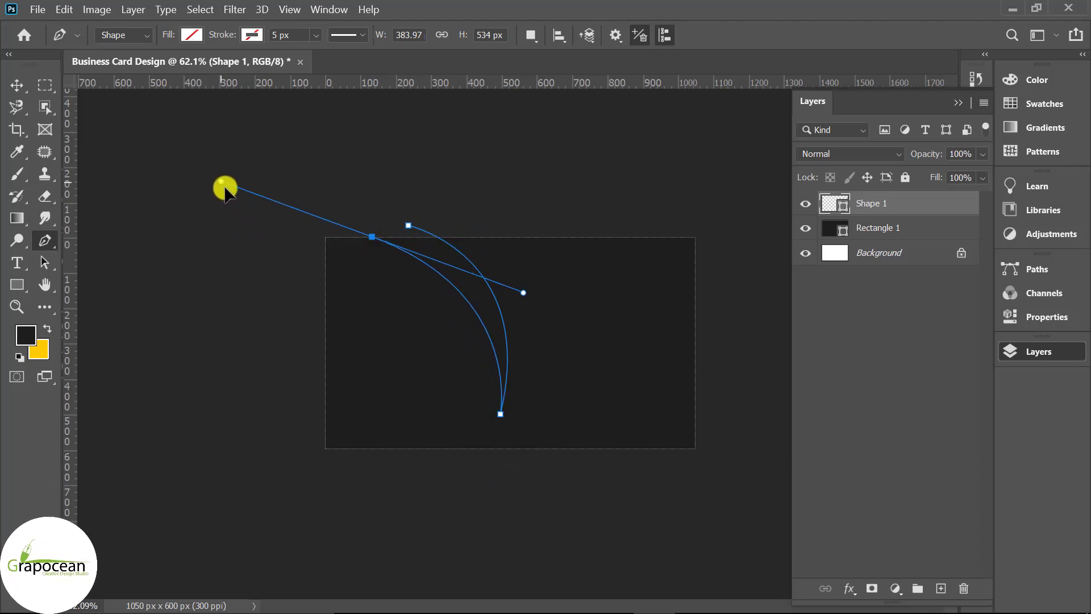
drag(223, 199, 224, 198)
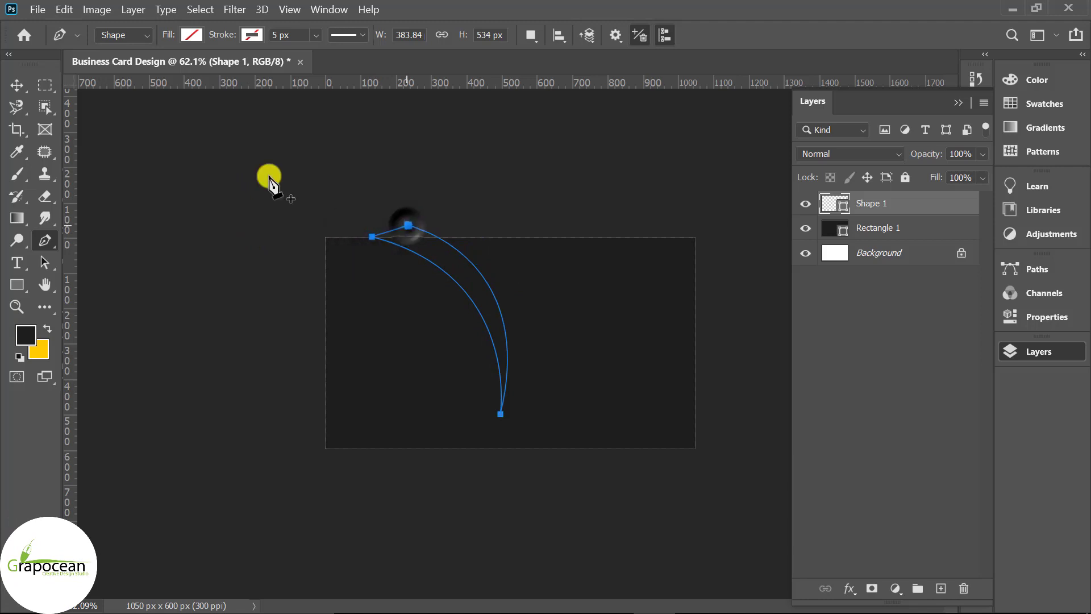
Fill the crescent orange and add a new empty layer above it
click(193, 33)
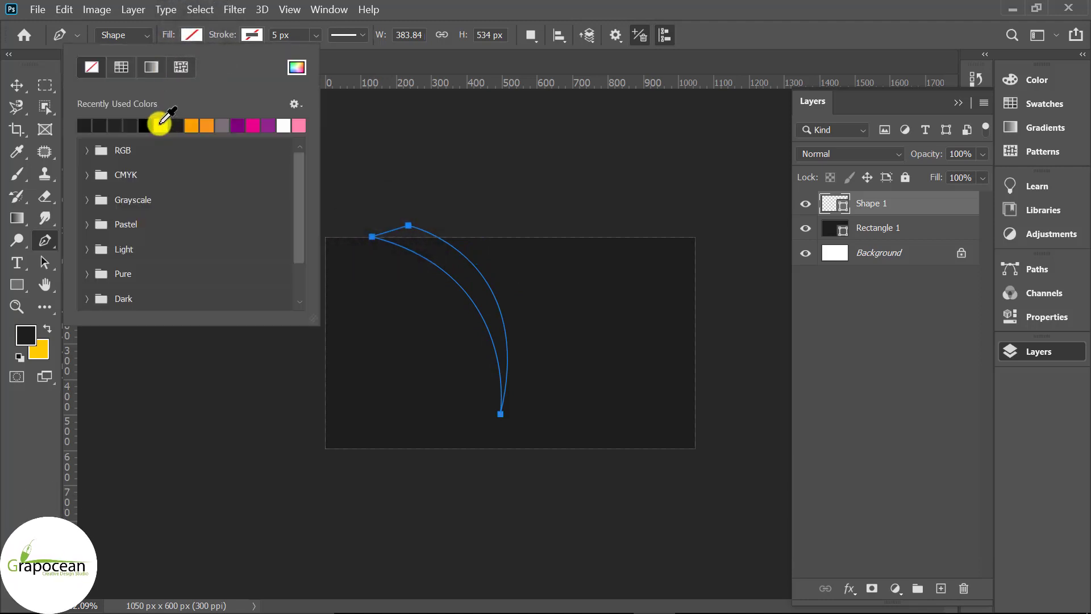
click(206, 125)
click(16, 84)
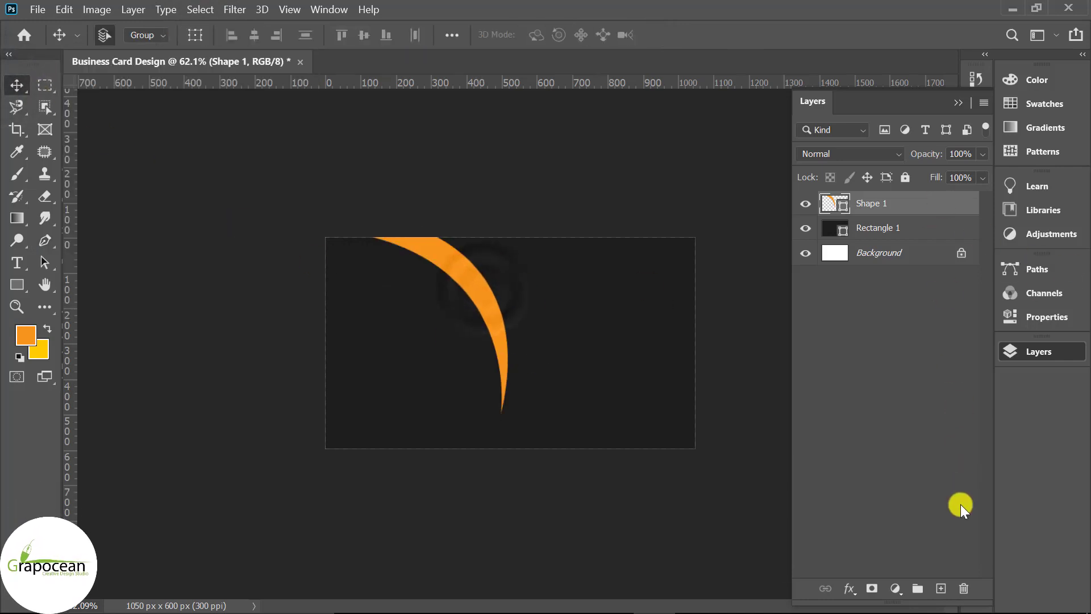
click(941, 588)
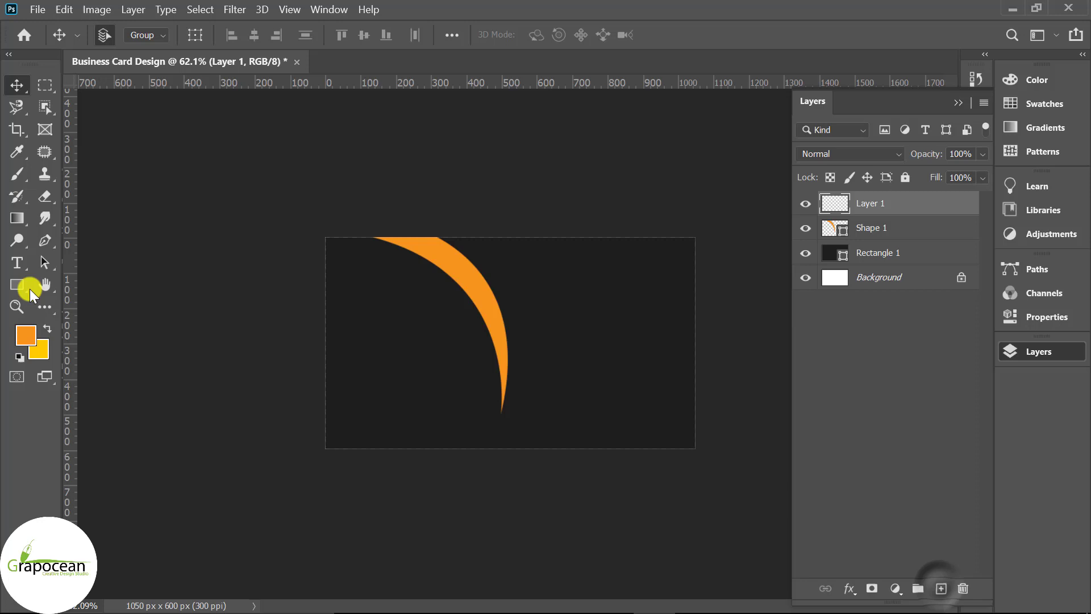
Draw a narrow curved stripe inside the orange arc with the Pen and fill it yellow
click(45, 240)
scroll(386, 241, up, 1)
scroll(375, 222, up, 2)
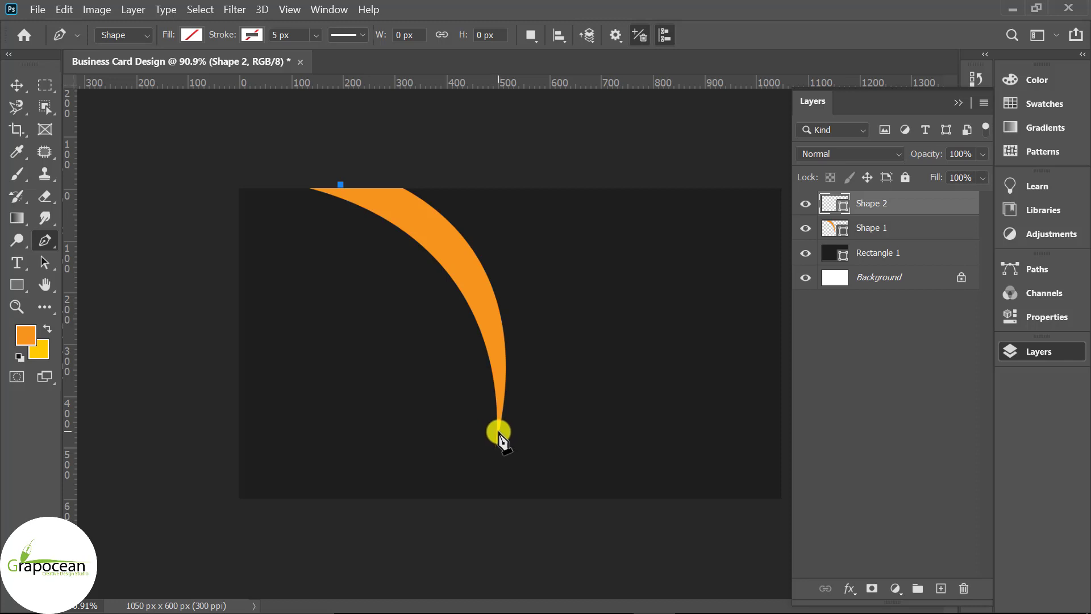
drag(499, 431, 499, 608)
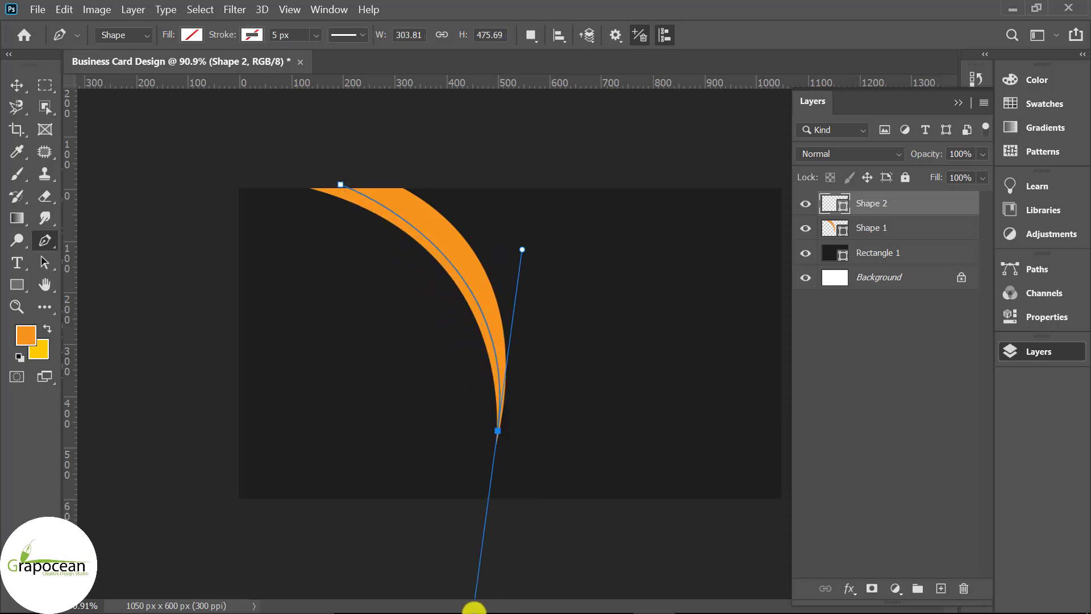
click(498, 431)
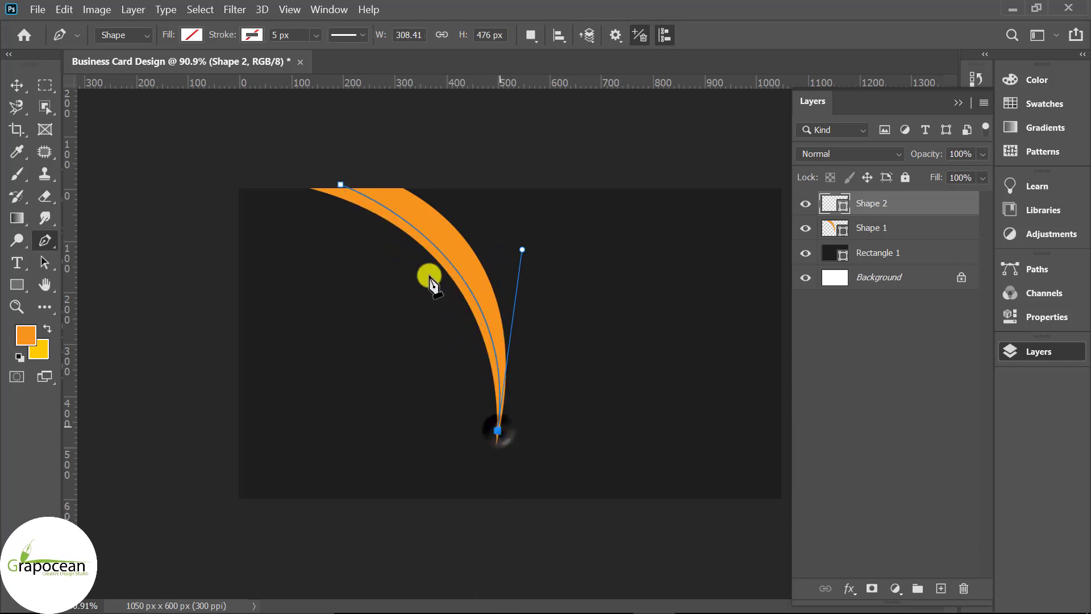
drag(350, 179, 166, 109)
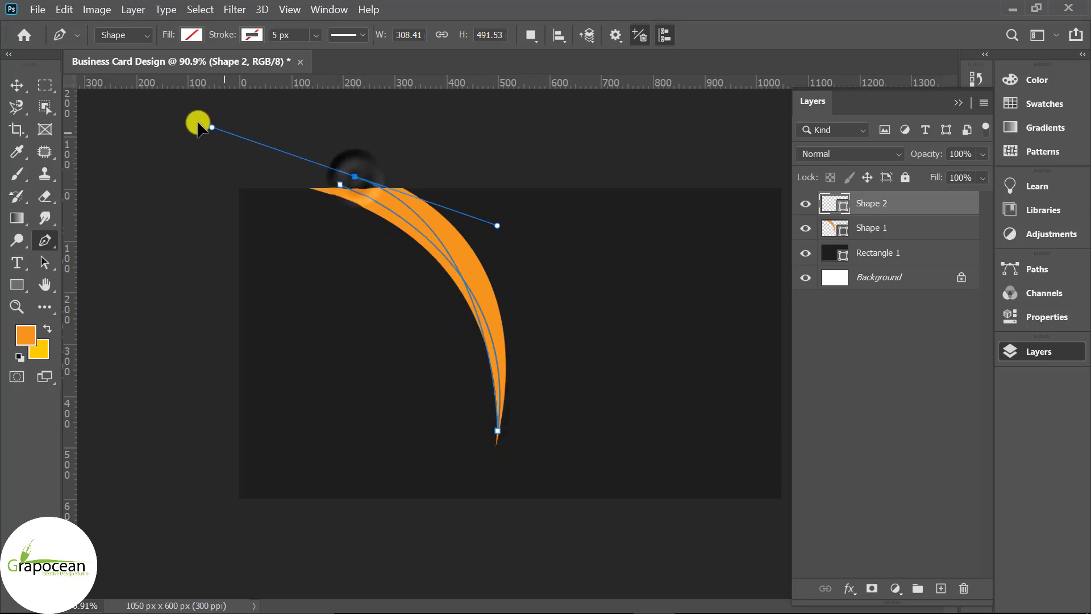
click(341, 183)
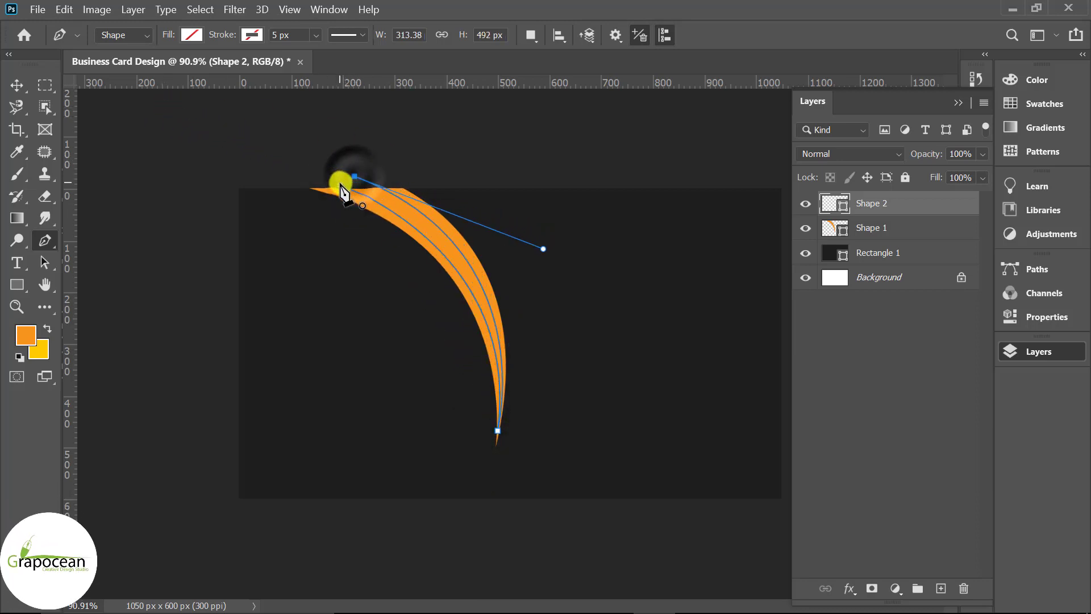
click(200, 37)
click(183, 125)
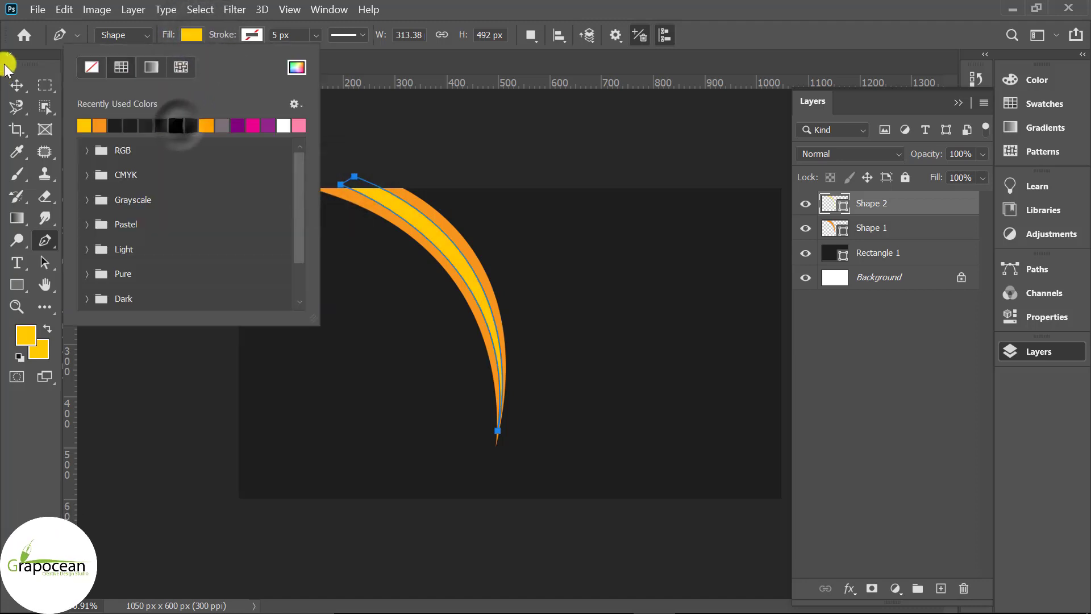
click(18, 86)
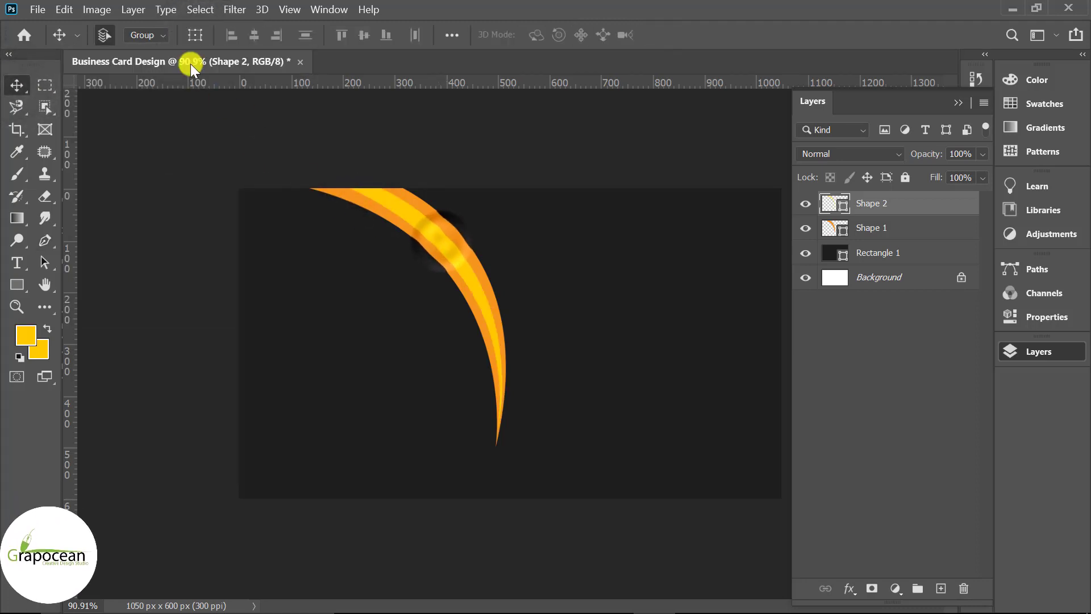
Convert Shape 2 to a smart object and apply a 7.6 px Gaussian Blur
click(233, 9)
mouse_move(330, 188)
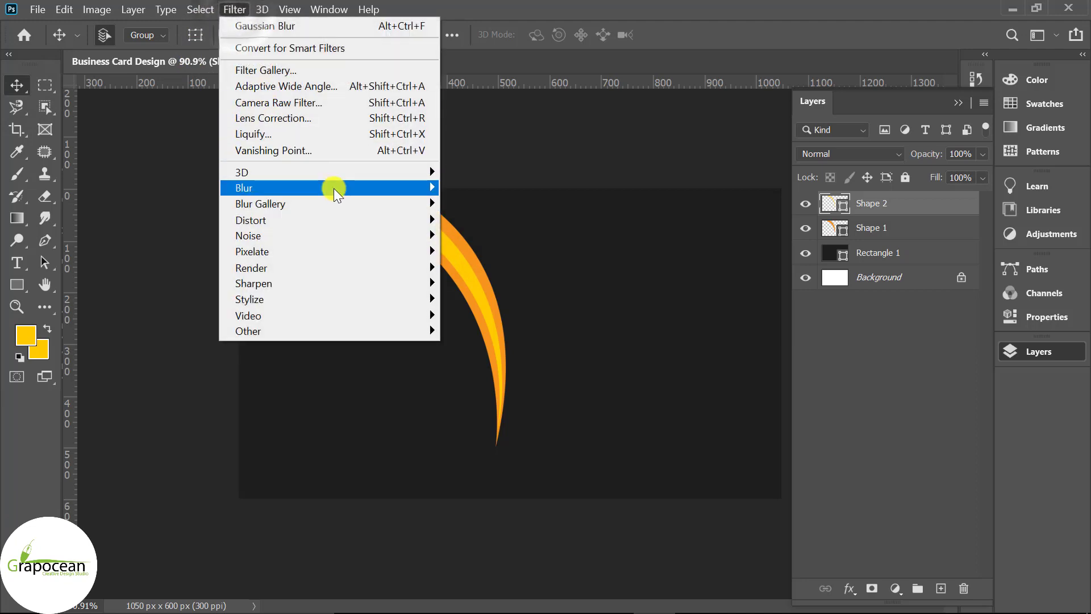
click(521, 250)
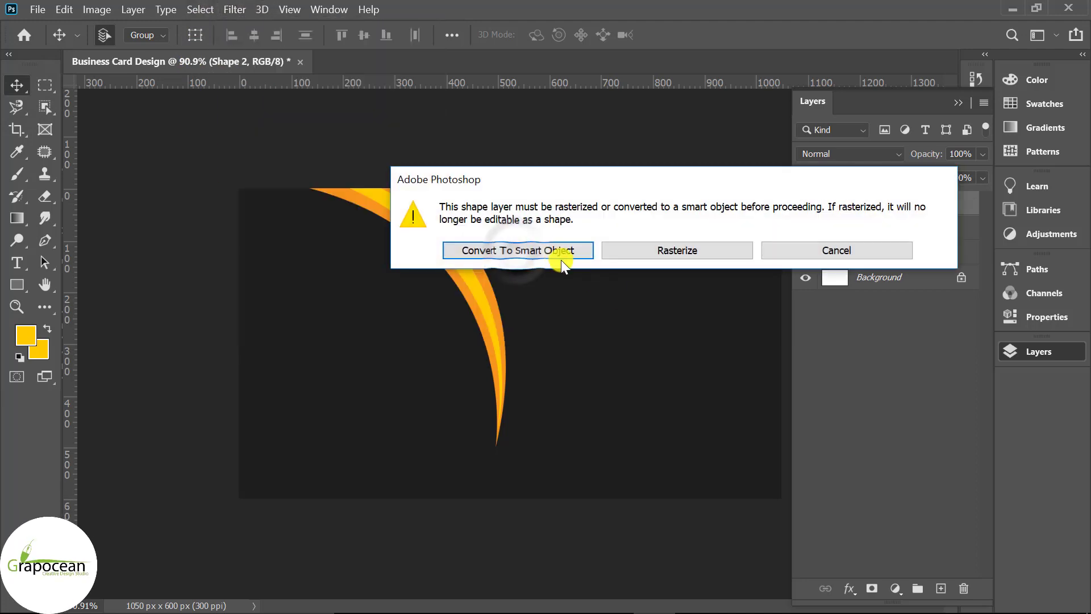
click(551, 248)
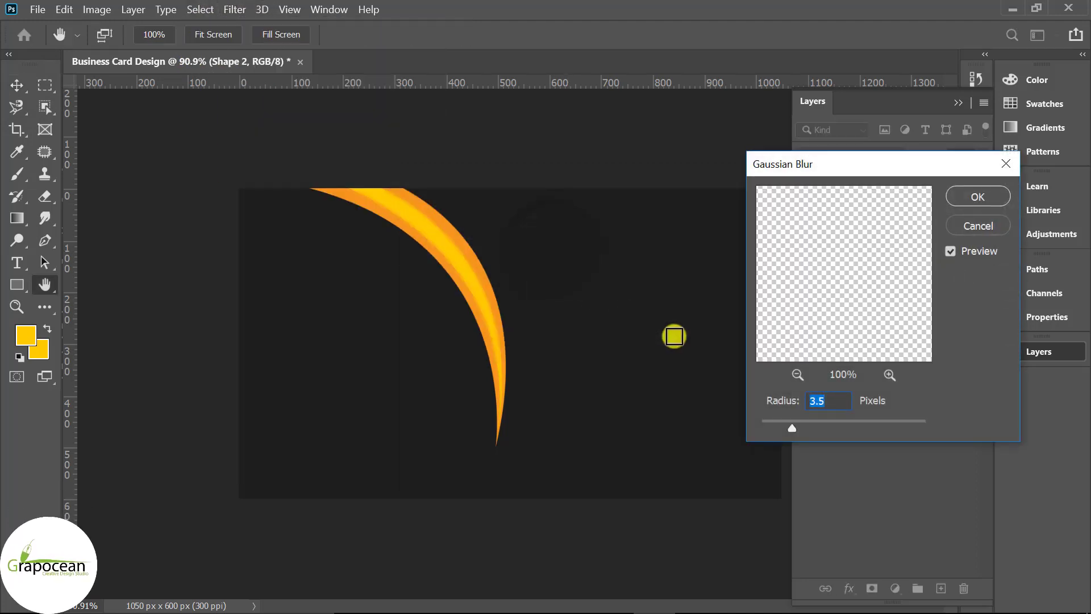
mouse_move(821, 427)
mouse_down()
mouse_move(808, 419)
mouse_move(817, 421)
mouse_up()
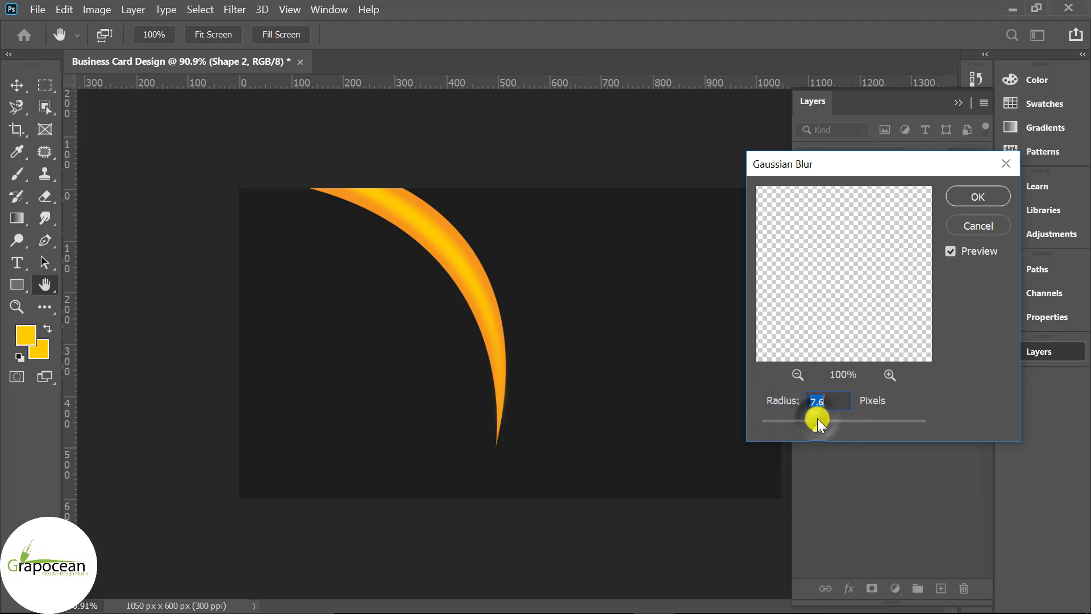
click(977, 196)
Load Shape 1's crescent outline as a selection and add it as a layer mask on Shape 2
key(v)
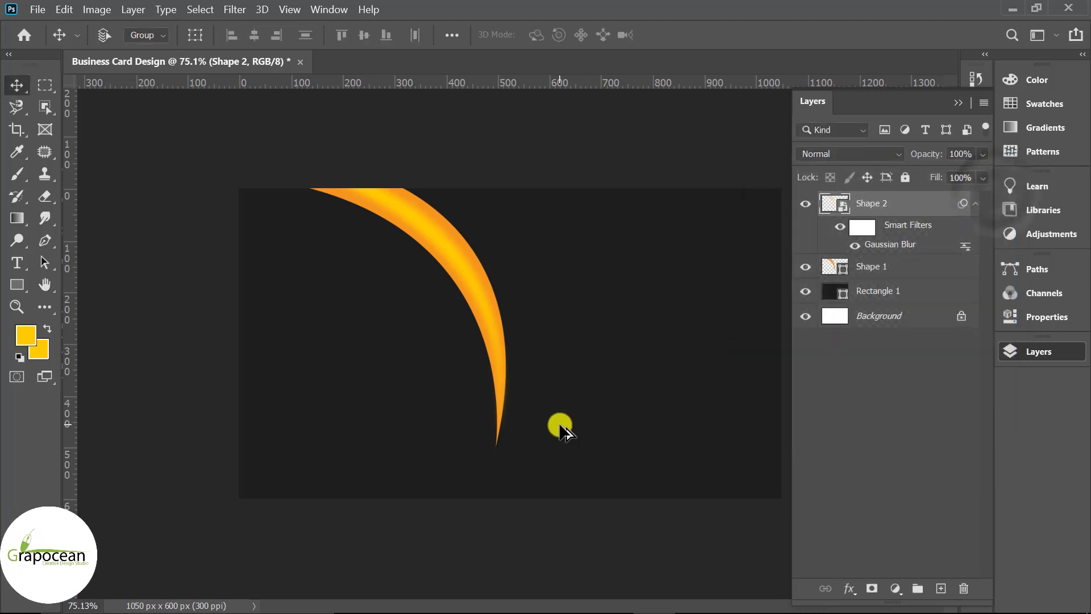
scroll(580, 424, down, 2)
scroll(554, 424, up, 2)
scroll(548, 423, up, 3)
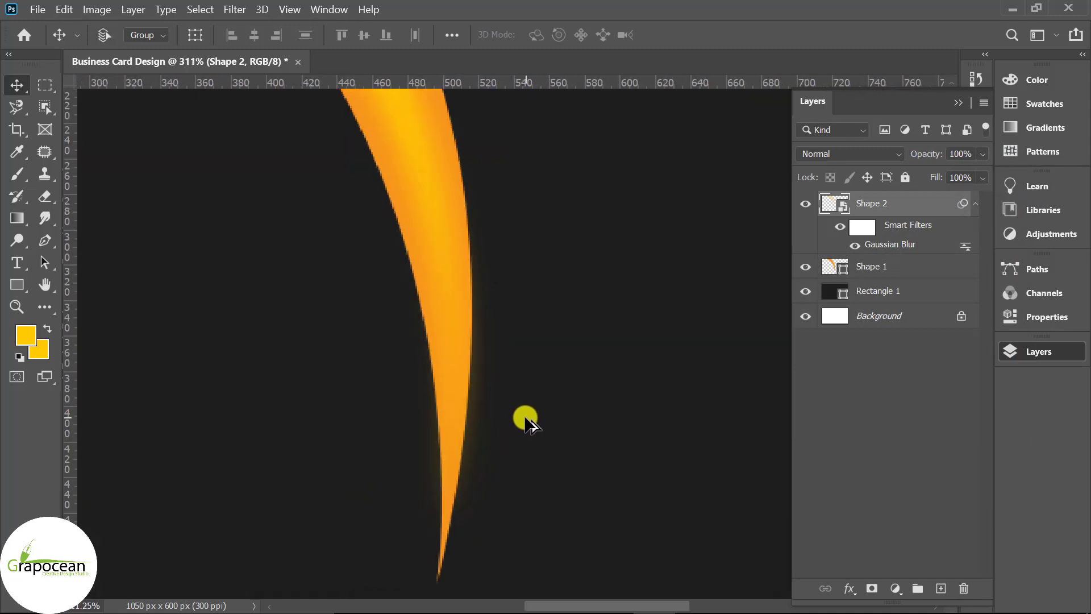
ctrl+click(835, 267)
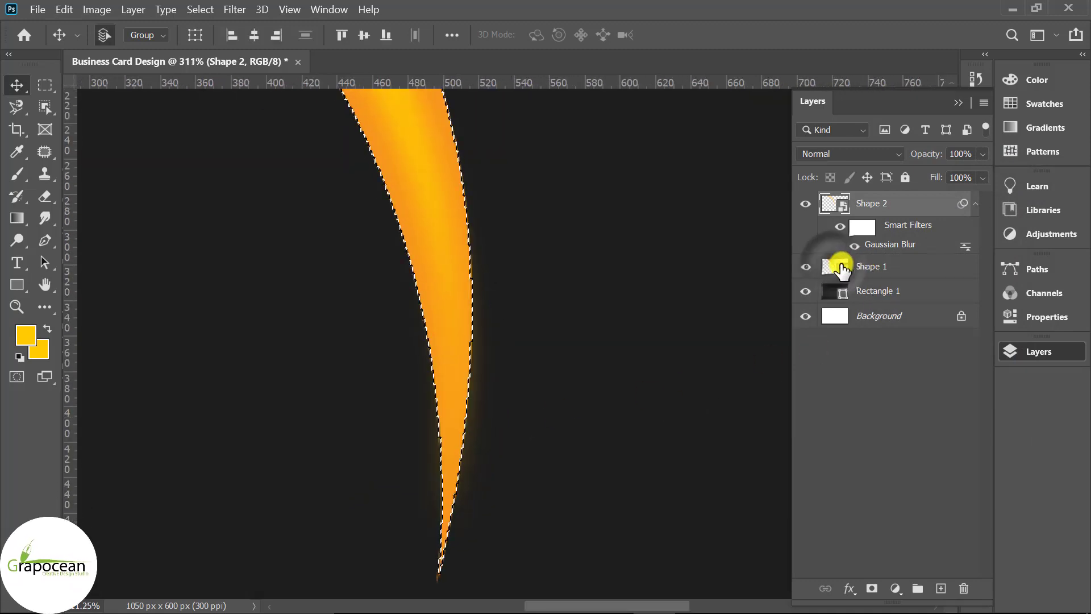
click(874, 589)
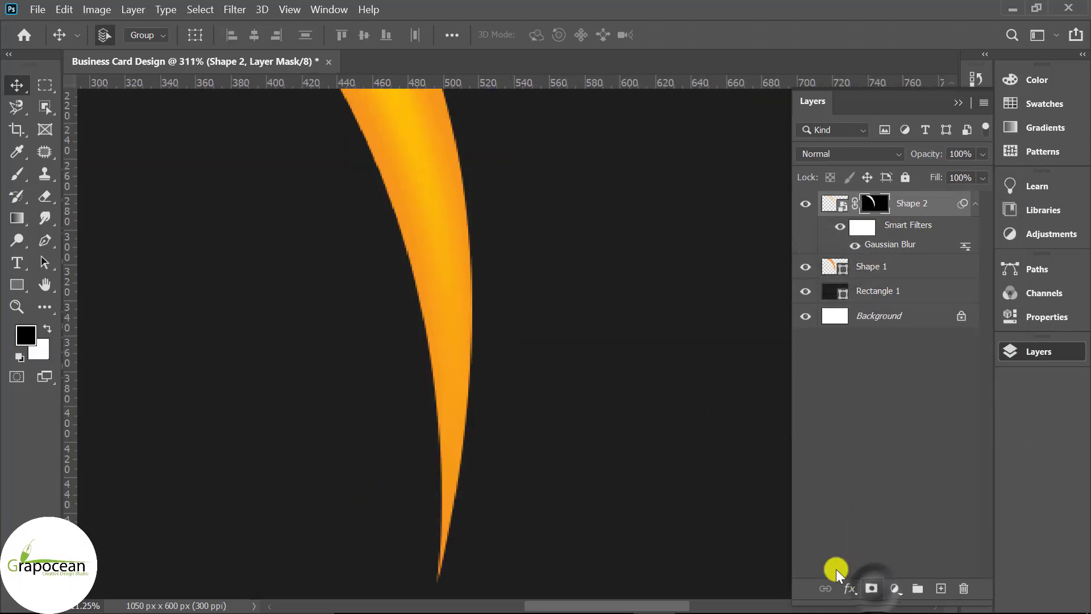
scroll(652, 485, down, 1)
scroll(652, 485, down, 2)
scroll(653, 485, down, 1)
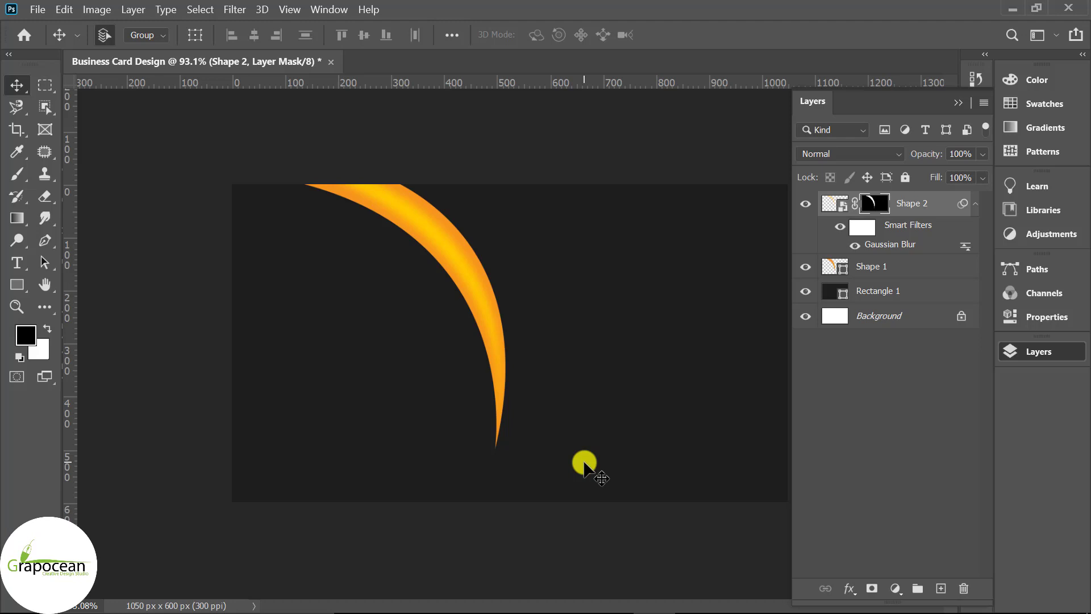
click(937, 269)
Duplicate the Shape 1 and Shape 2 pair and move the copies about 174 px left
ctrl+click(954, 213)
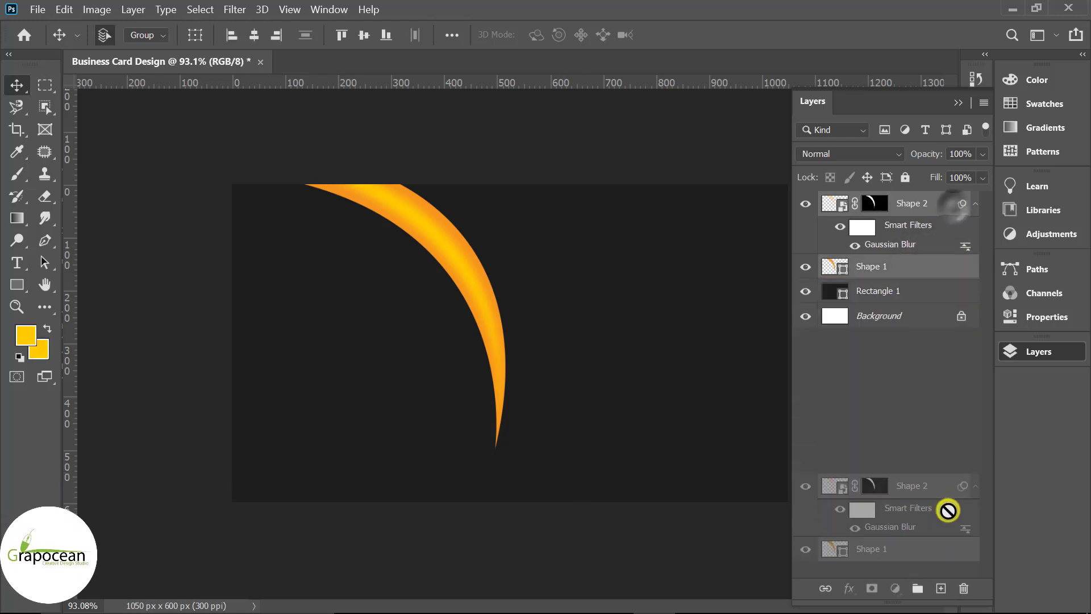
drag(955, 213, 942, 588)
drag(440, 264, 365, 252)
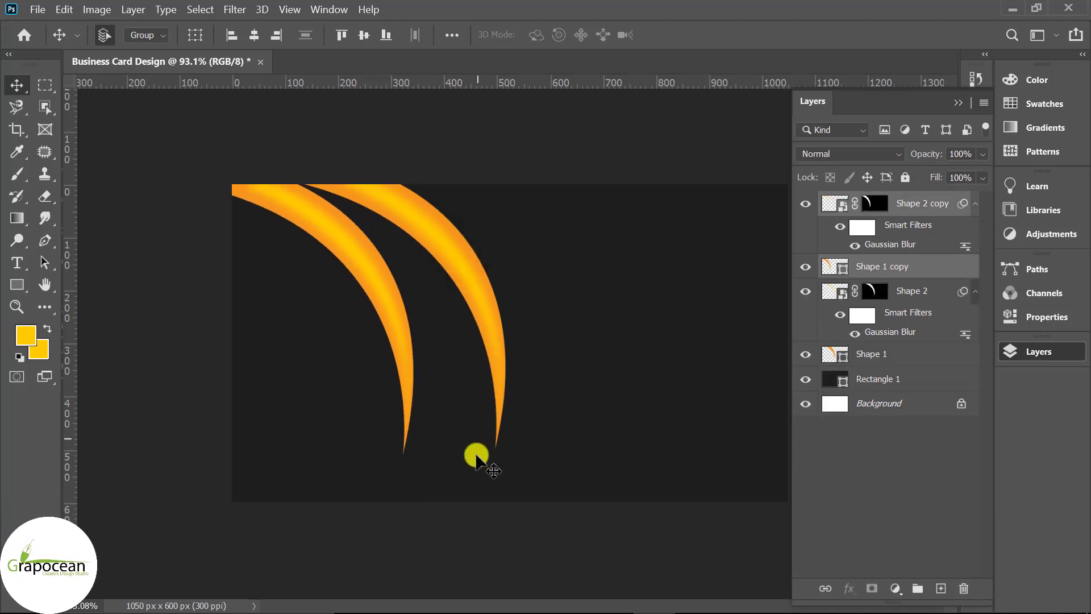
Rotate the copied crescents to about -44° and commit the transform
key(ctrl+t)
click(576, 262)
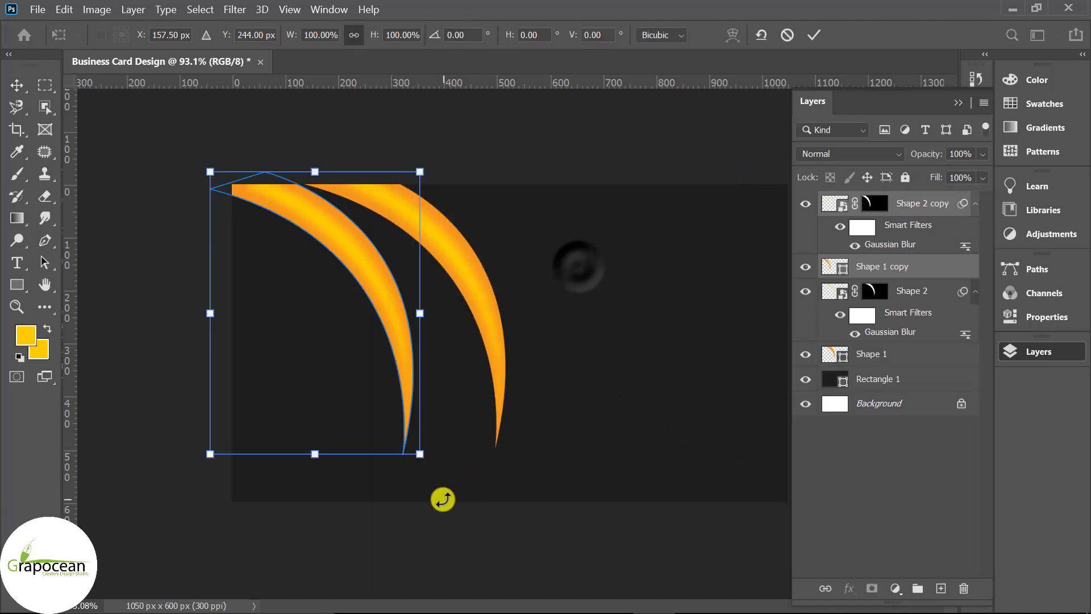
drag(442, 499, 495, 428)
drag(394, 317, 392, 296)
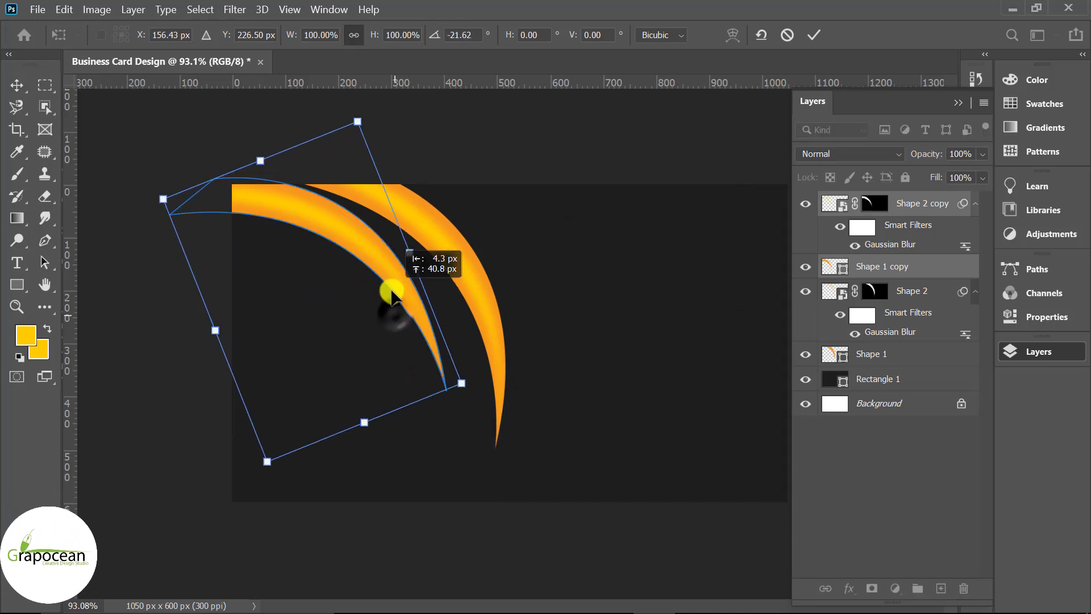
drag(470, 390, 501, 329)
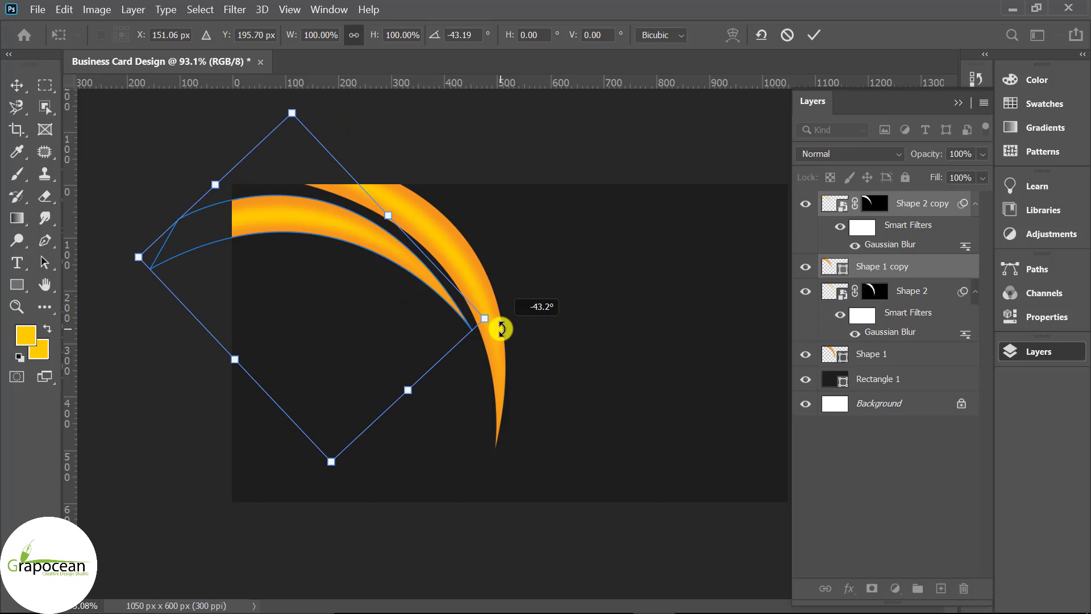
drag(501, 329, 496, 325)
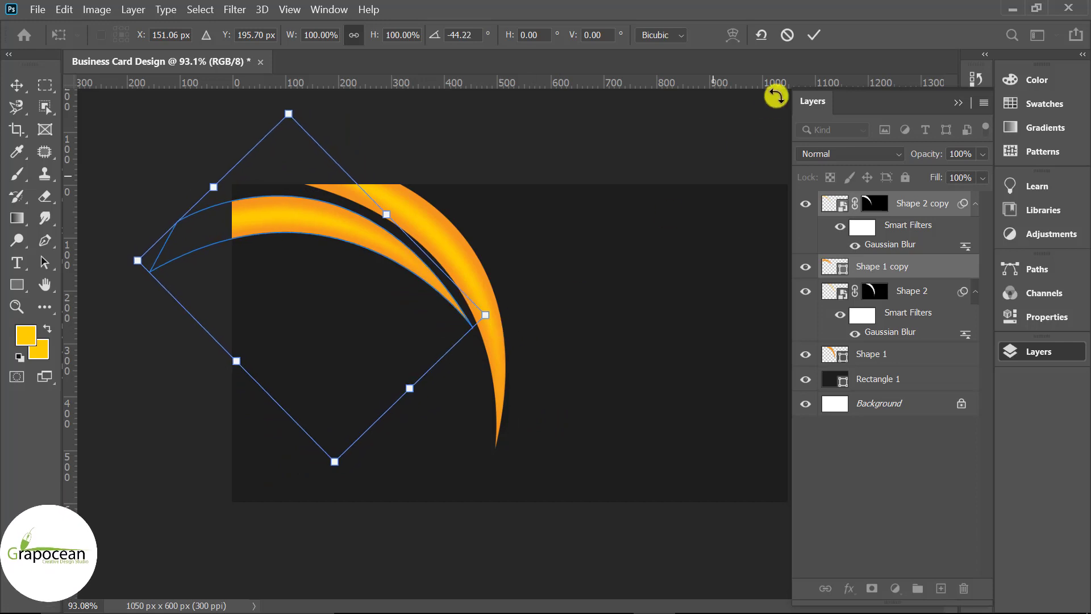
click(815, 34)
scroll(623, 371, down, 3)
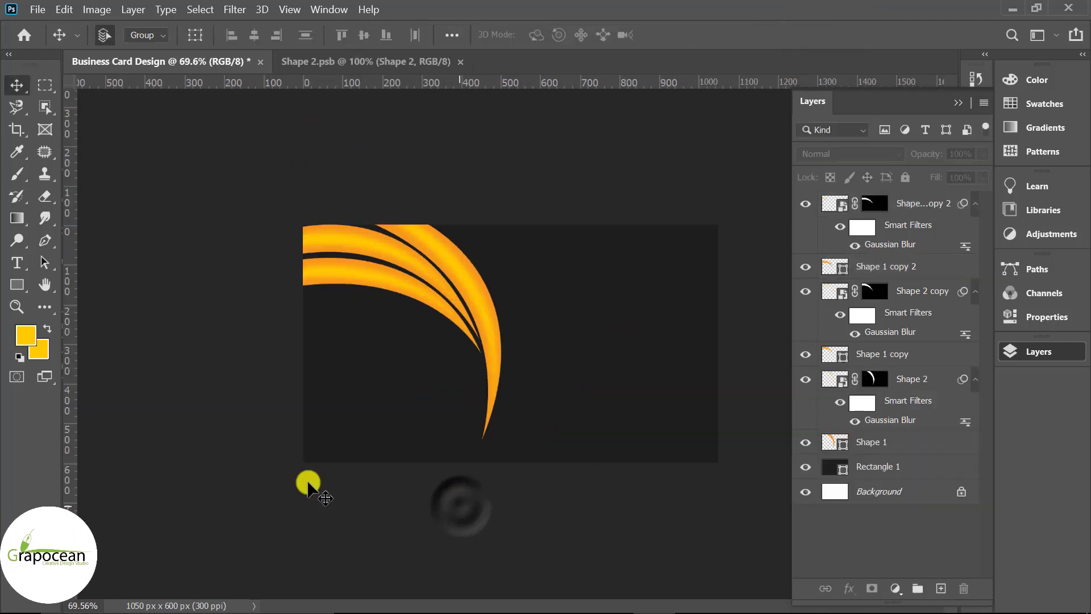
click(53, 244)
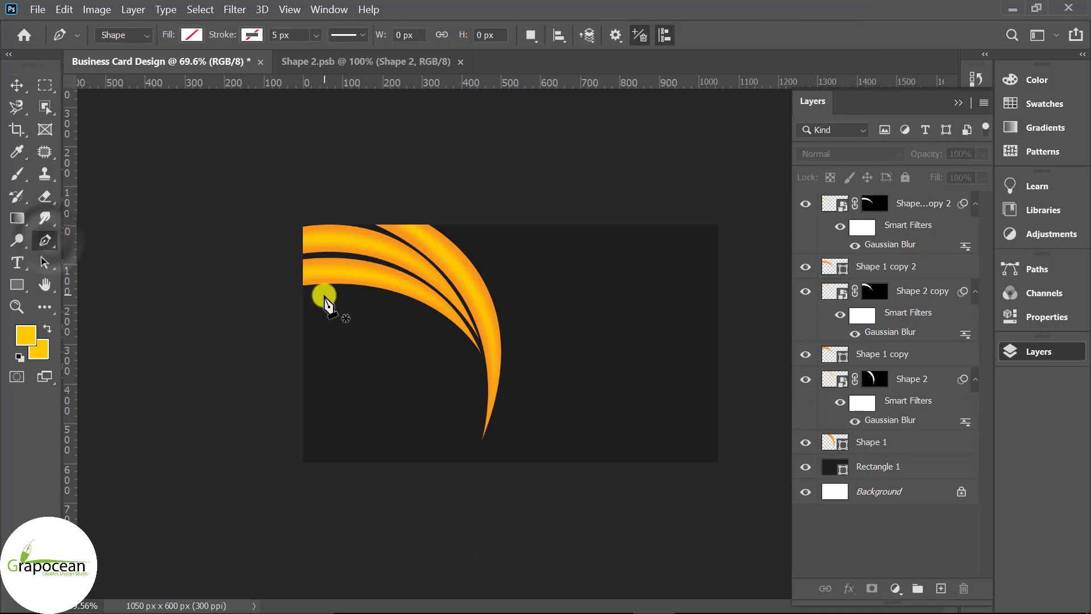
Add a new empty layer directly above Rectangle 1
click(922, 203)
click(916, 466)
click(941, 588)
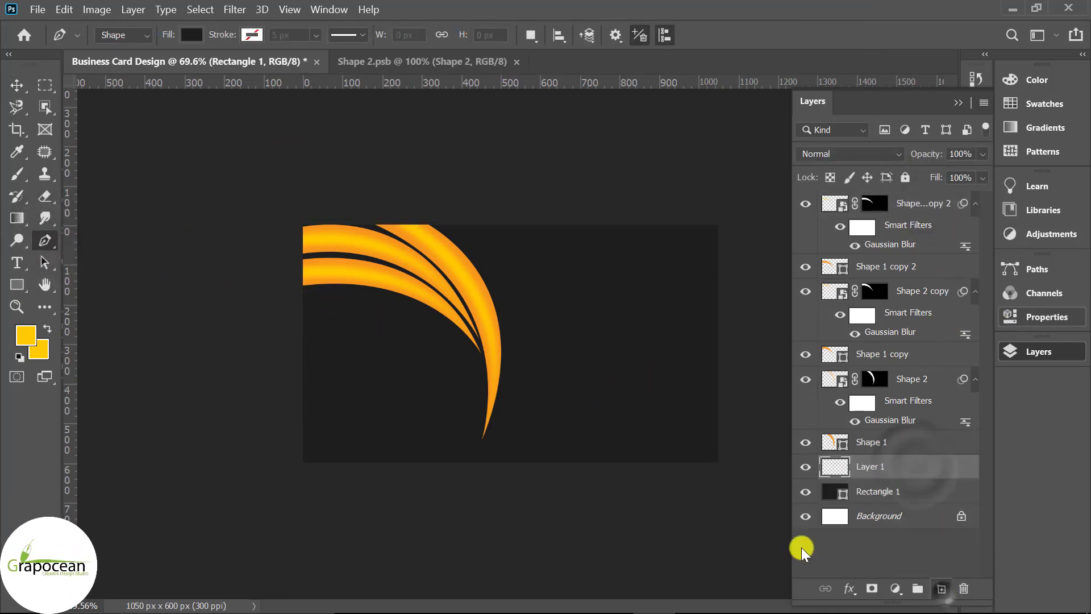
Choose the Brush tool with black as the foreground colour
right_click(19, 193)
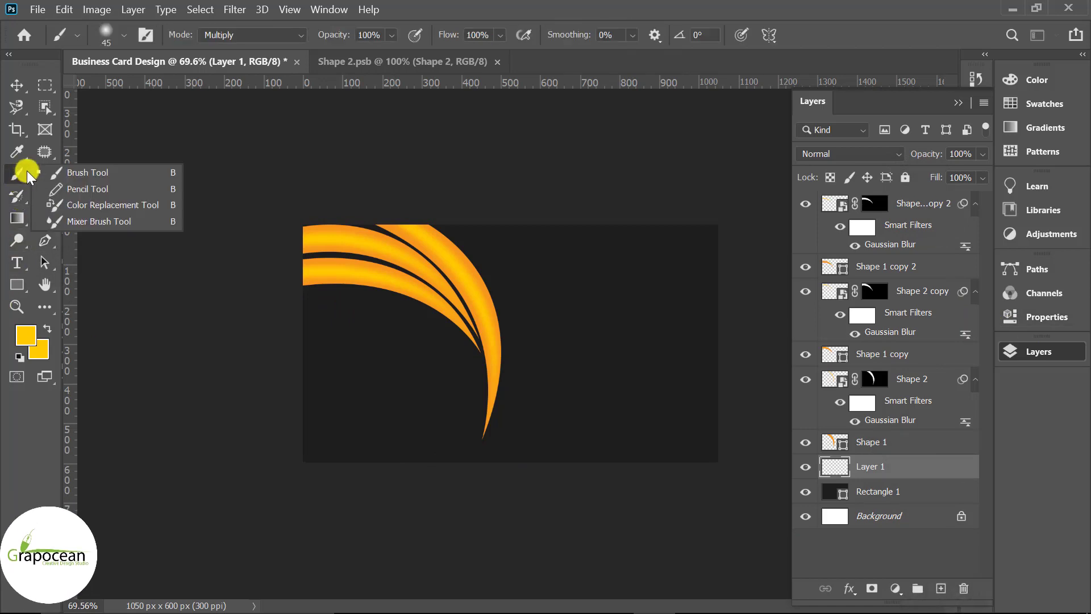
click(68, 171)
click(26, 336)
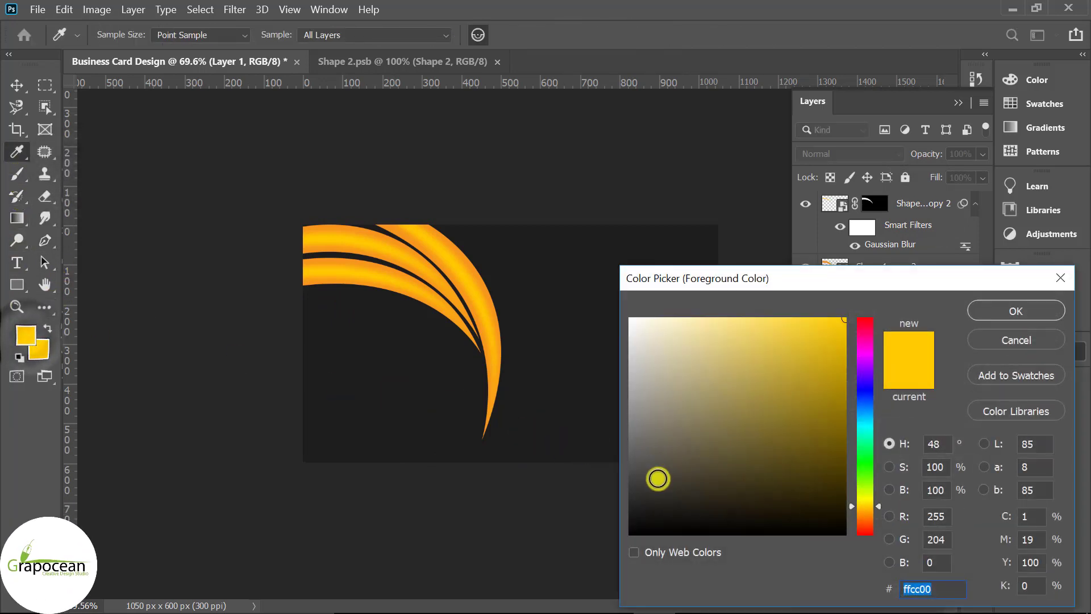
drag(658, 477, 630, 534)
key(Return)
click(805, 442)
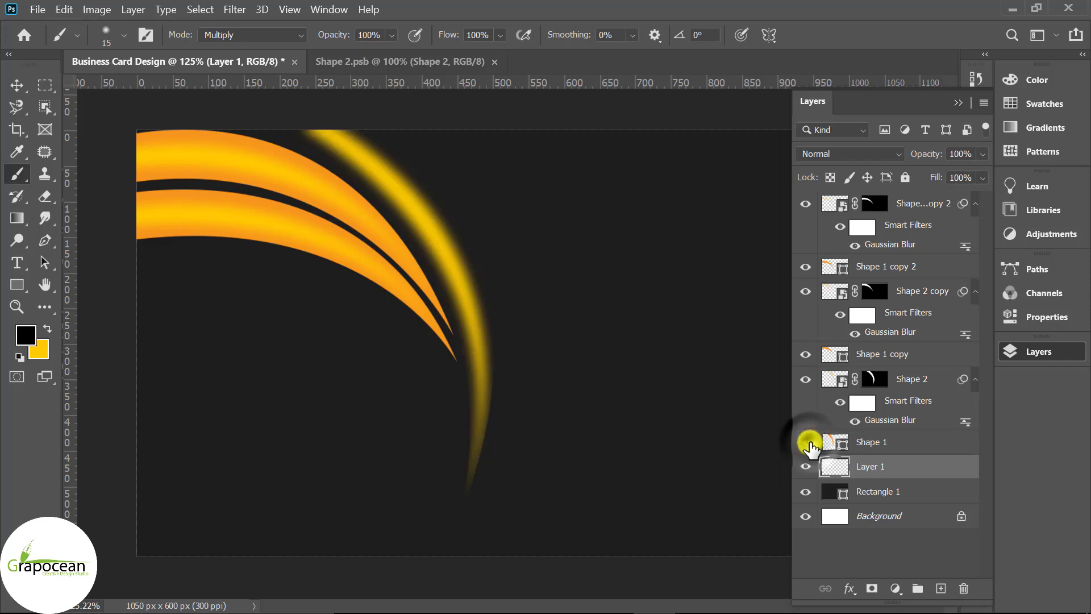
Load the lower arc's outline as an active selection
ctrl+click(835, 266)
ctrl+click(829, 291)
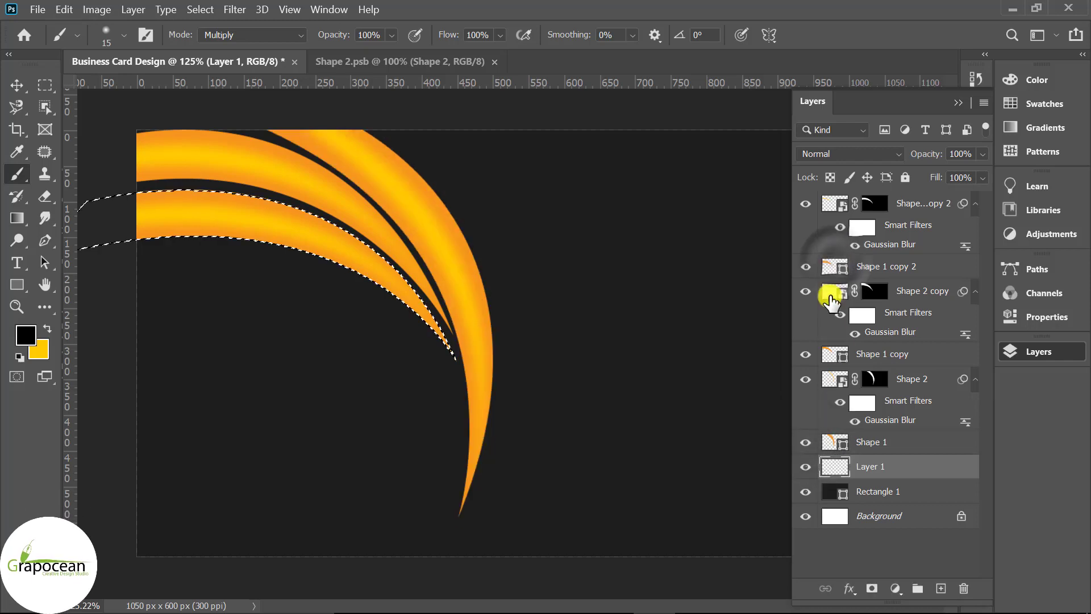
click(289, 10)
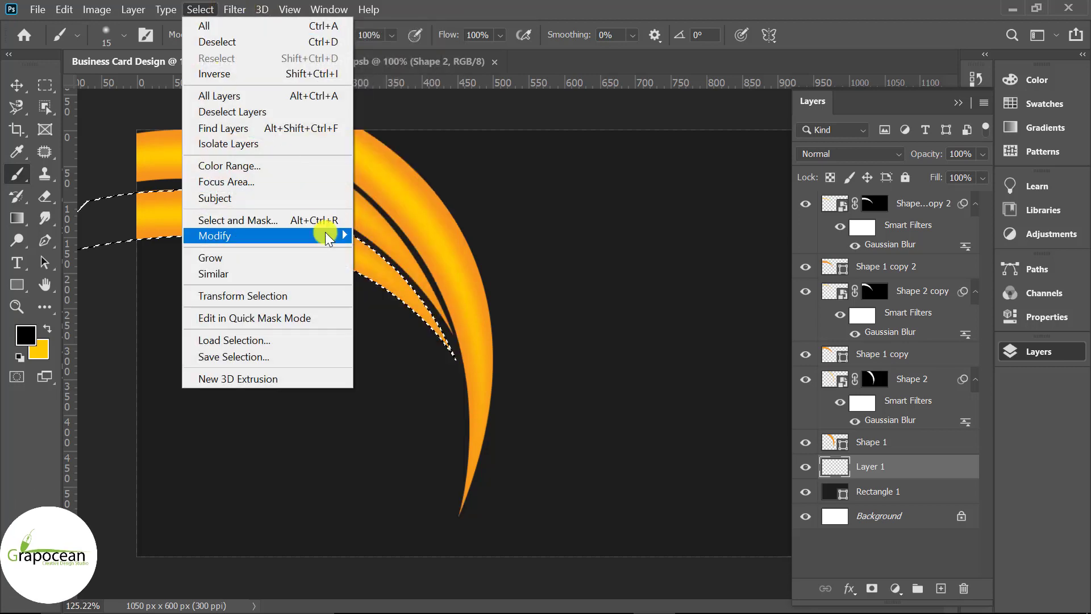
Expand the arc selection by 1 px
mouse_move(215, 236)
click(443, 272)
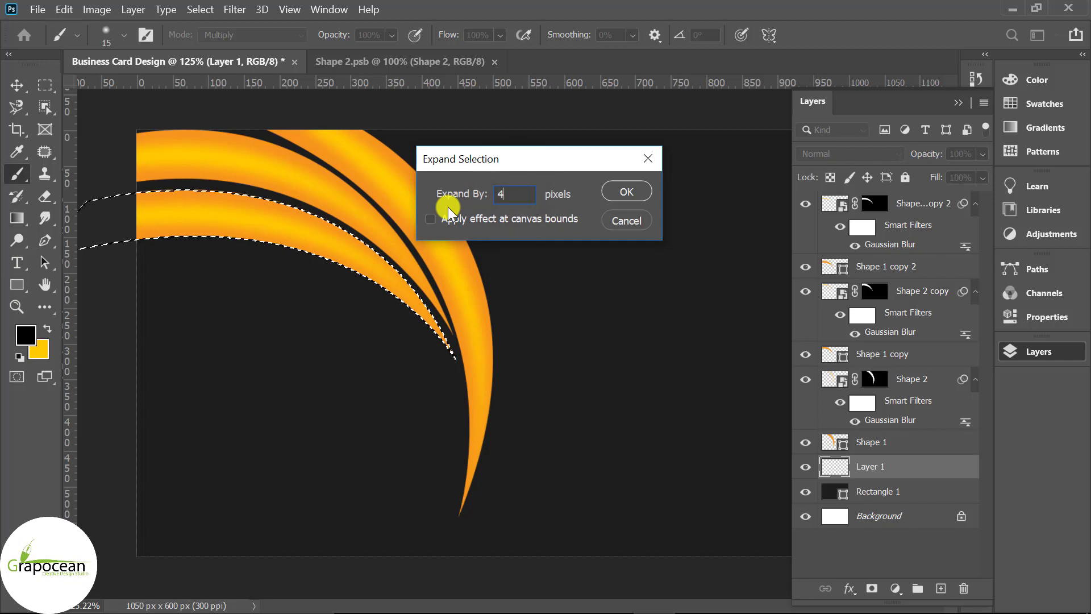
text(15)
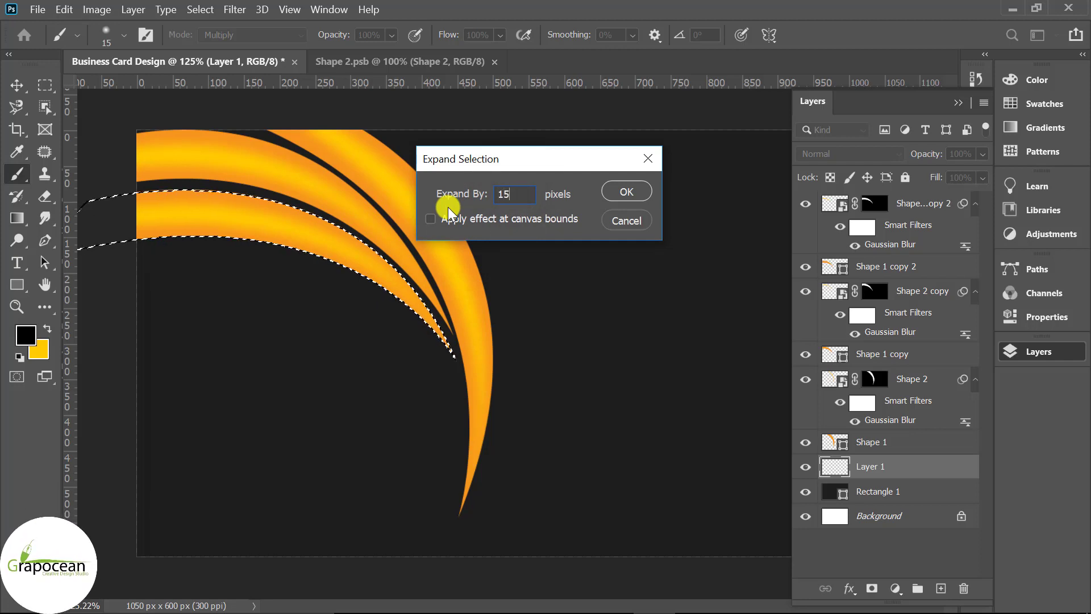
key(Return)
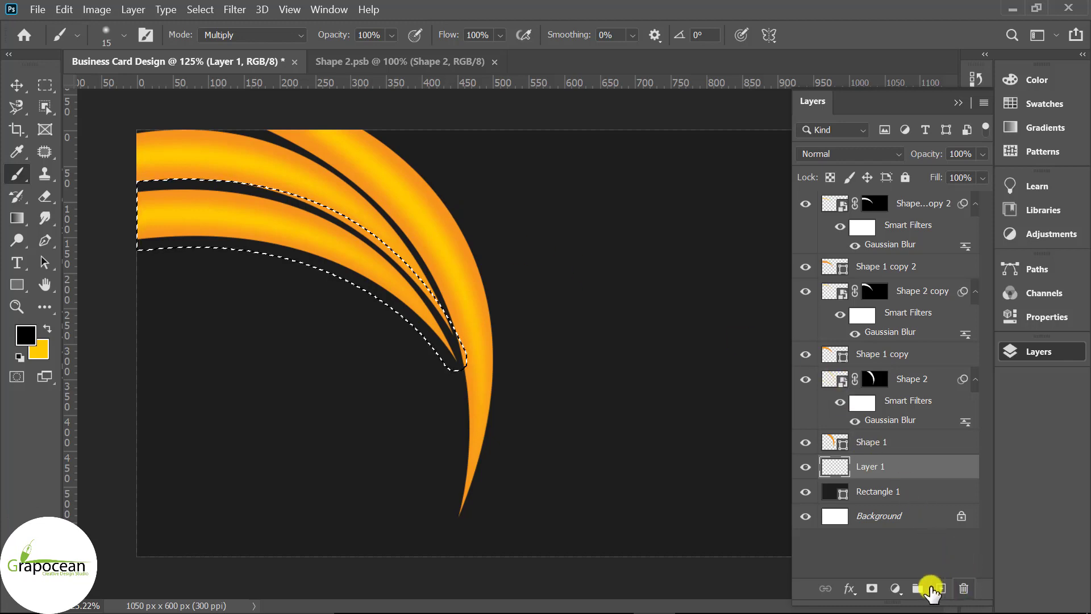
Paint a black shadow along the arc's lower edge with a 50 px brush
right_click(17, 174)
click(68, 180)
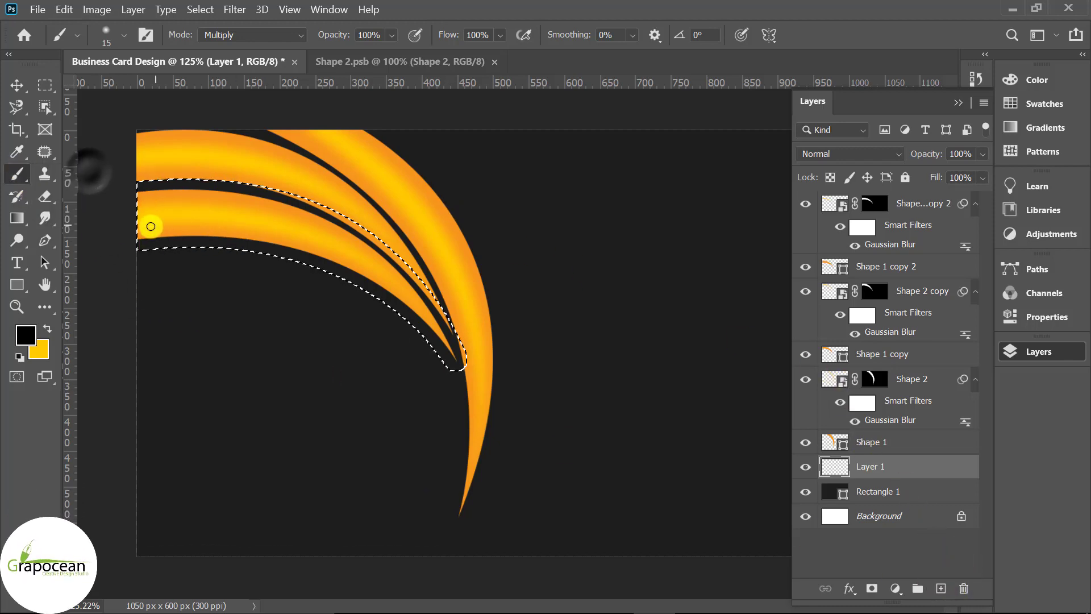
key(bracketright)
key(bracketright)
key(bracketright)
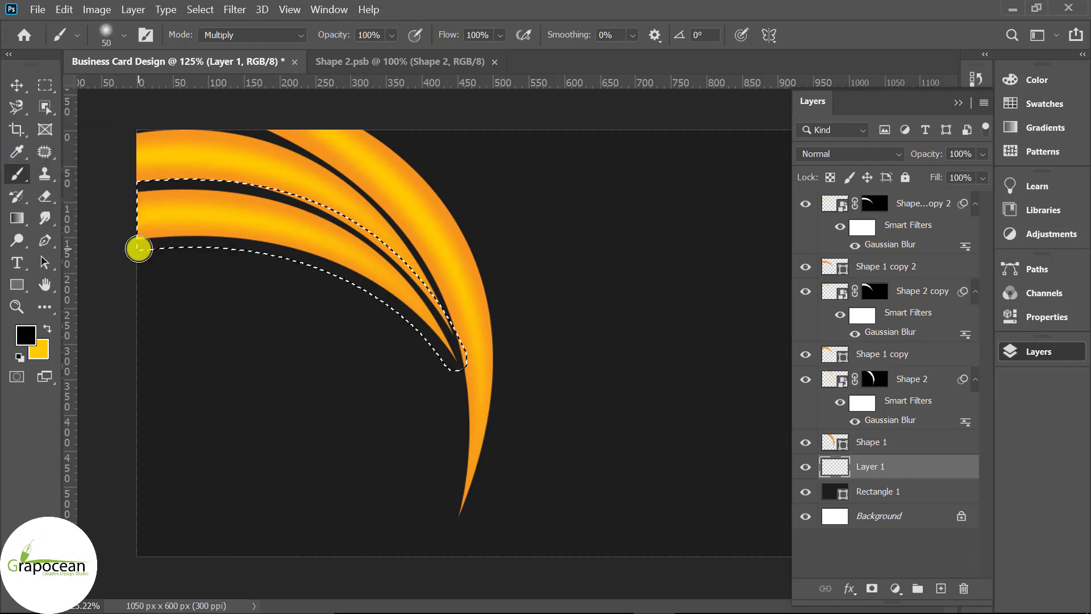
mouse_move(301, 253)
mouse_down()
mouse_move(373, 282)
mouse_move(412, 315)
mouse_up()
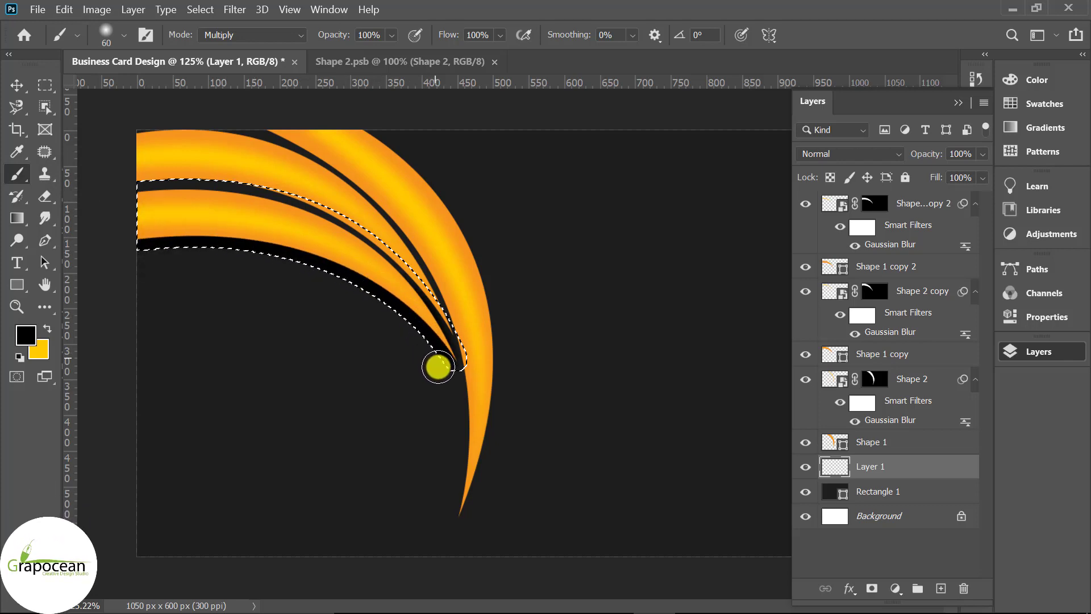
click(45, 85)
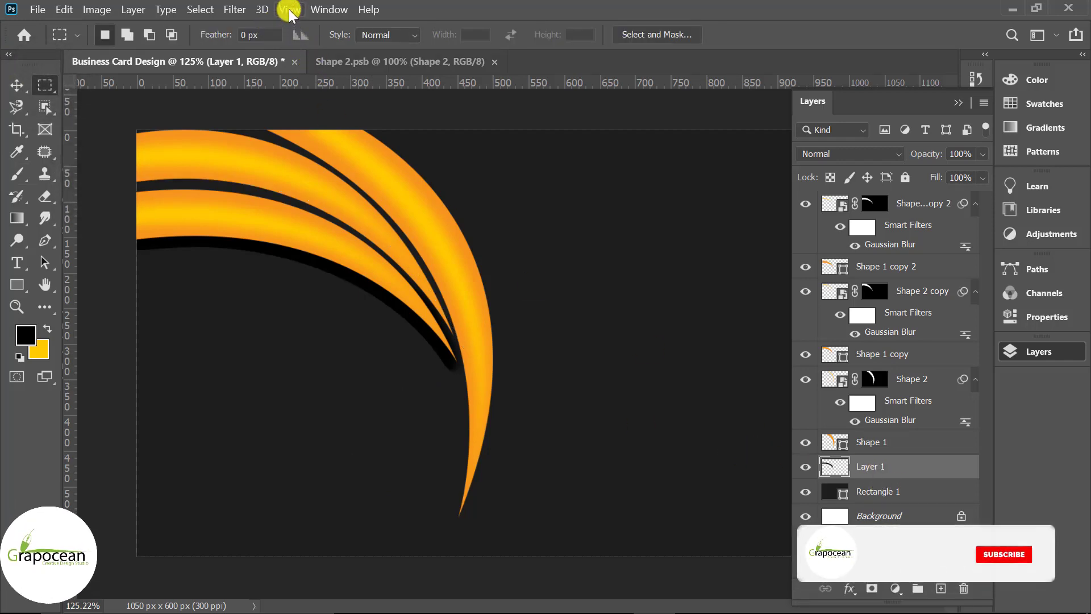
Apply a 7.6 px Gaussian Blur to the shadow layer, Layer 1
click(289, 10)
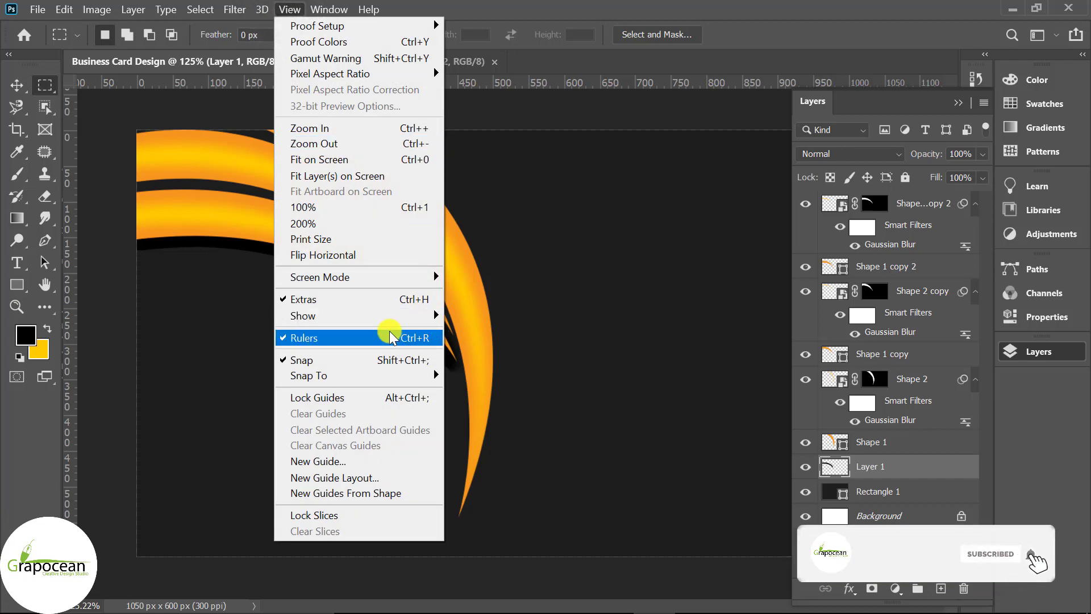
click(250, 12)
click(244, 9)
mouse_move(243, 187)
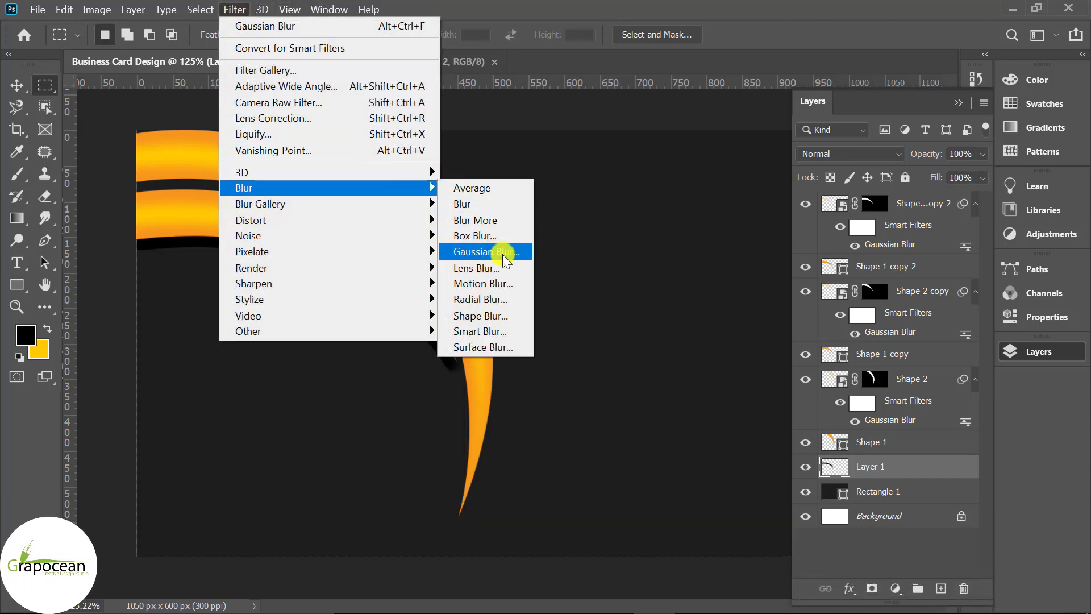
click(498, 251)
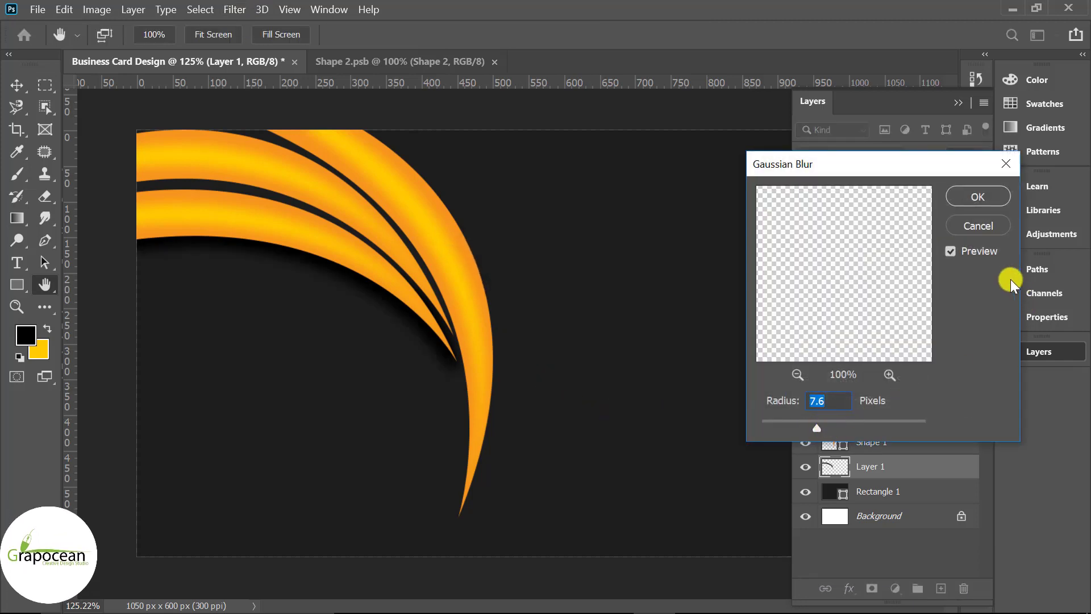
click(979, 197)
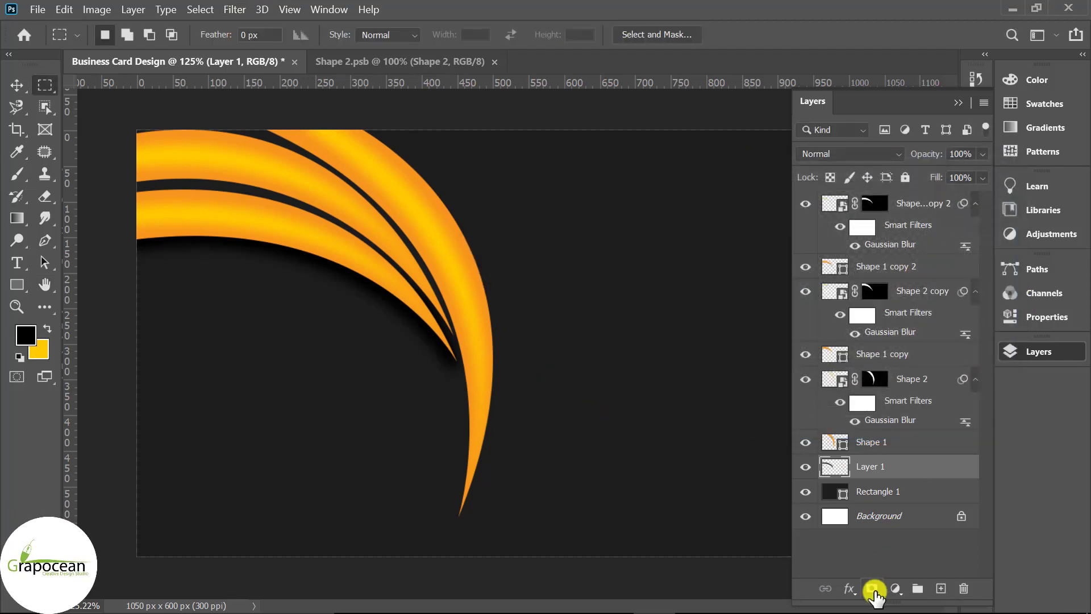
Add a layer mask to Layer 1 and brush out the shadow near the arc tip
click(873, 589)
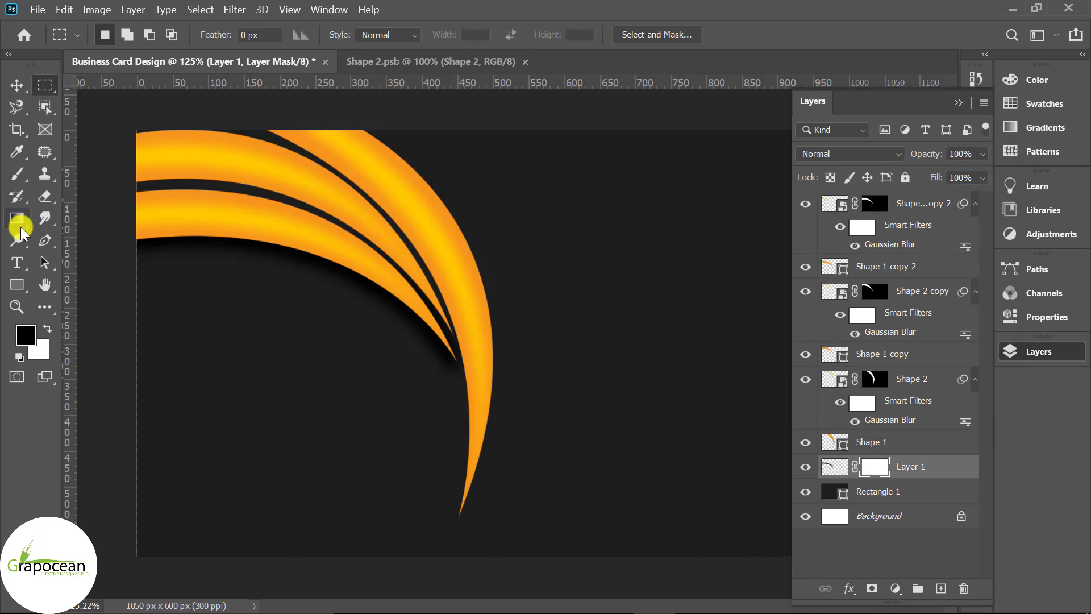
right_click(22, 180)
click(71, 171)
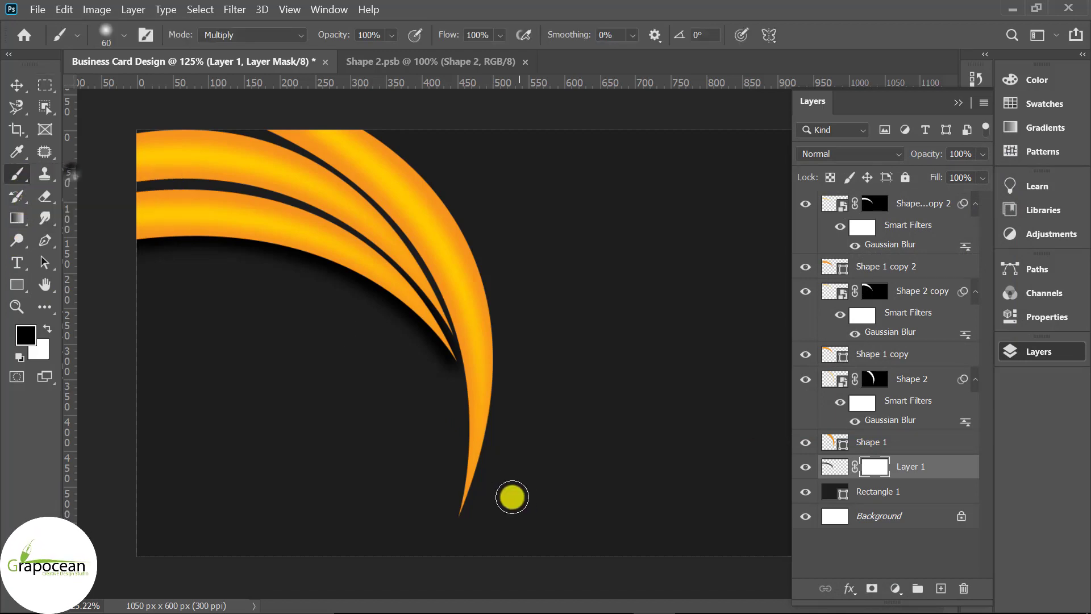
click(394, 340)
key(ctrl+z)
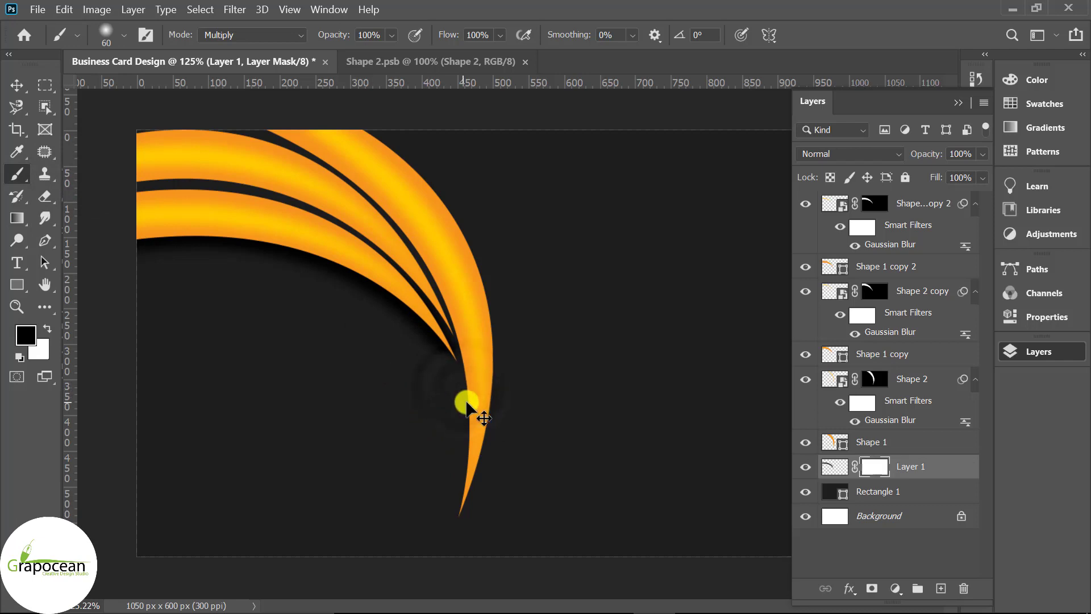
key(ctrl+z)
click(414, 363)
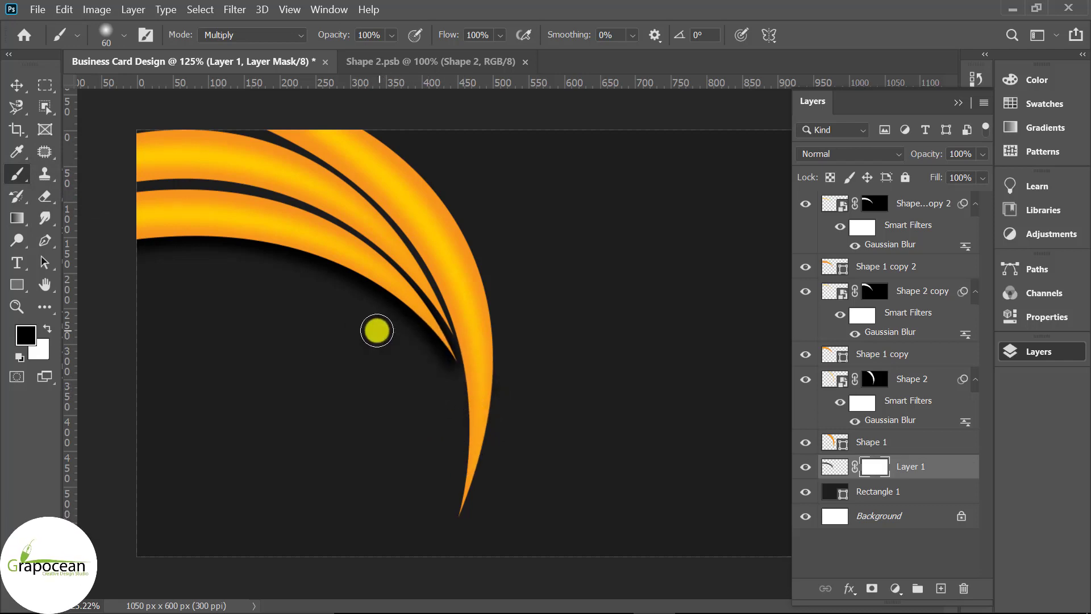
drag(395, 348, 502, 450)
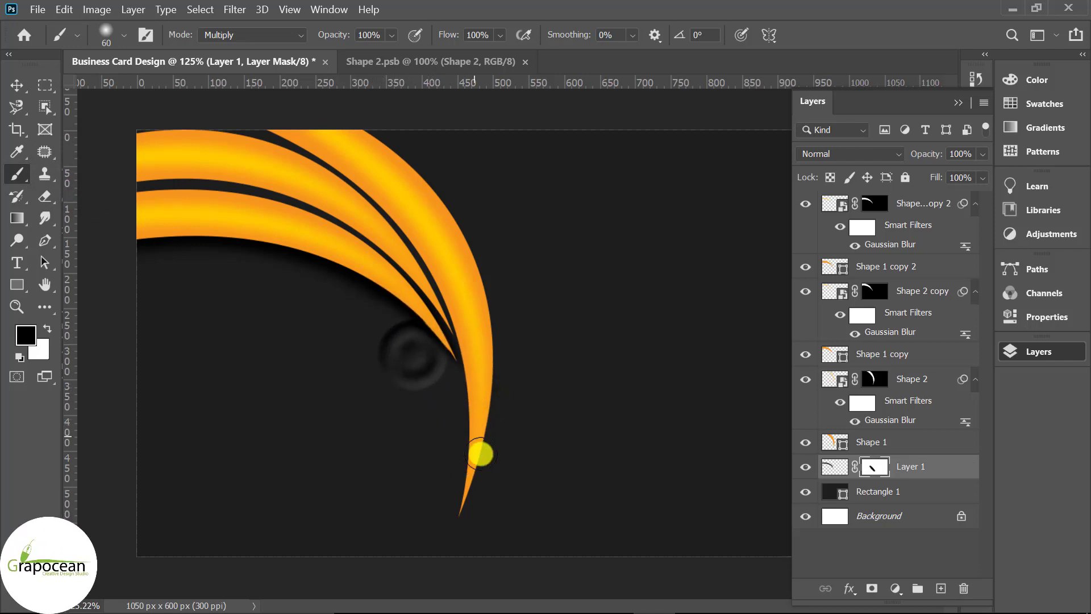
scroll(495, 462, down, 3)
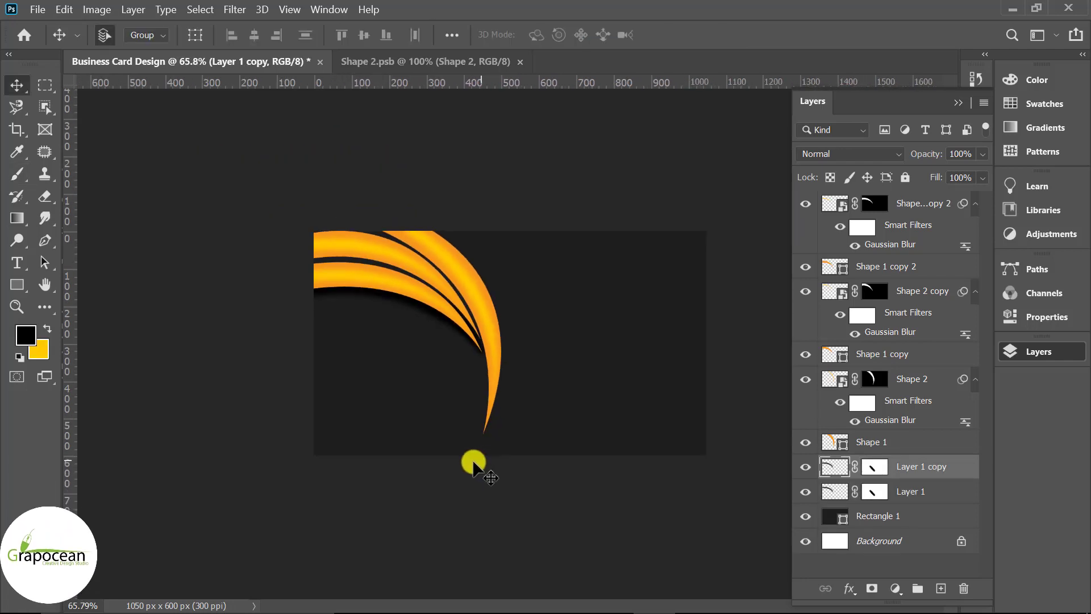
Trace a Pen shape along the orange arc to the lower-left corner and close it
click(45, 240)
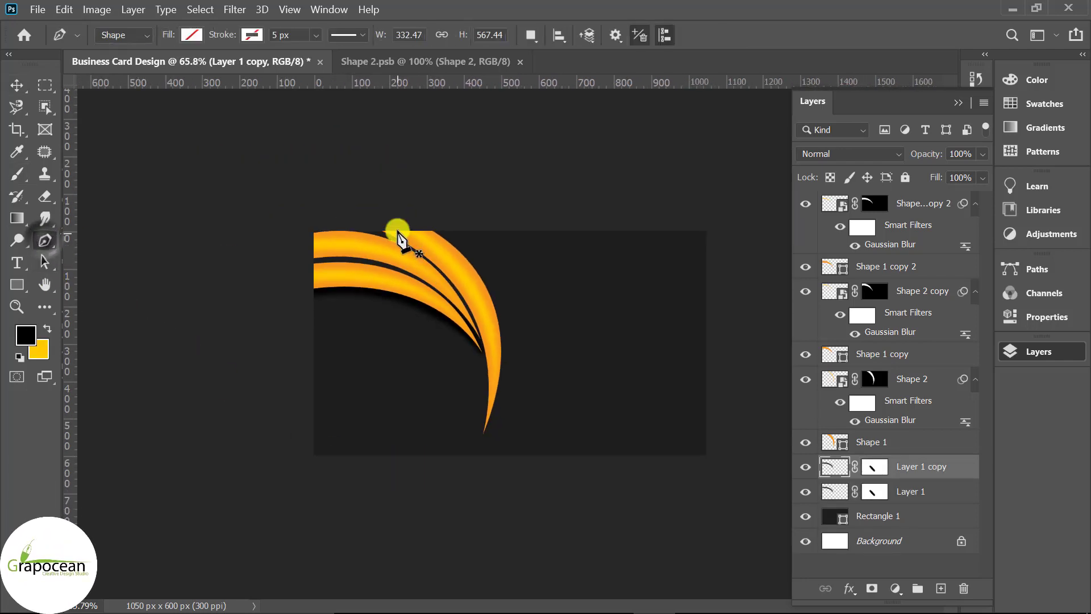
click(395, 222)
drag(457, 479, 449, 504)
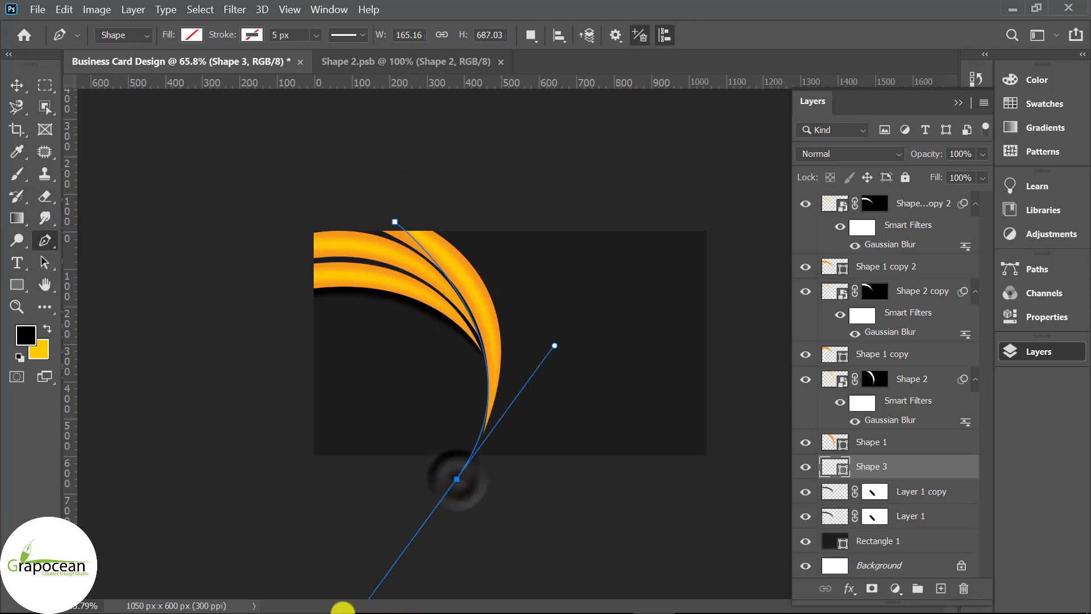
drag(432, 571, 361, 608)
key(ctrl+minus)
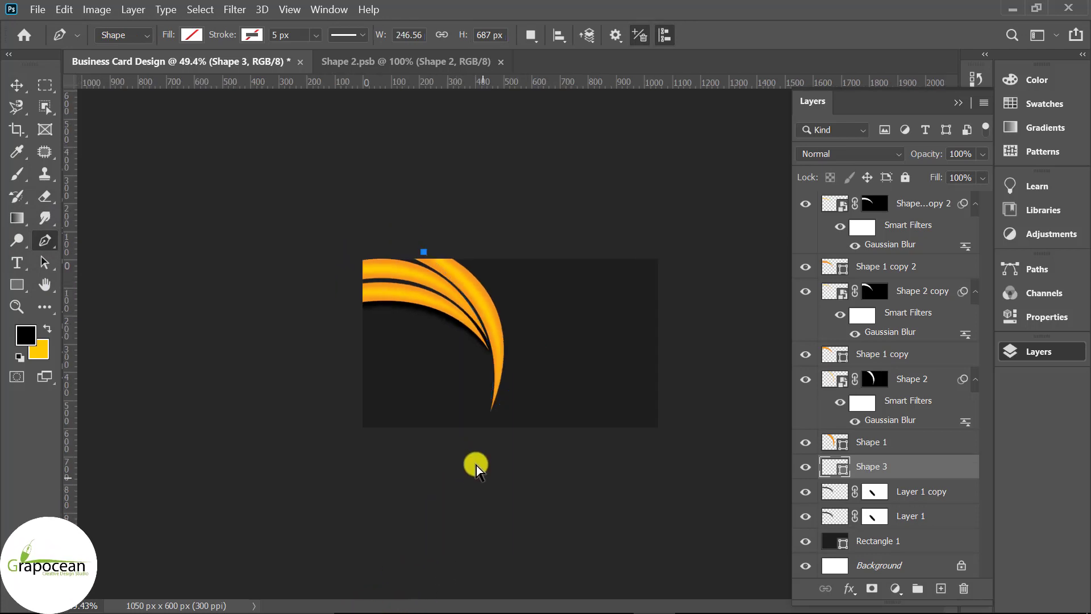
drag(435, 562, 402, 590)
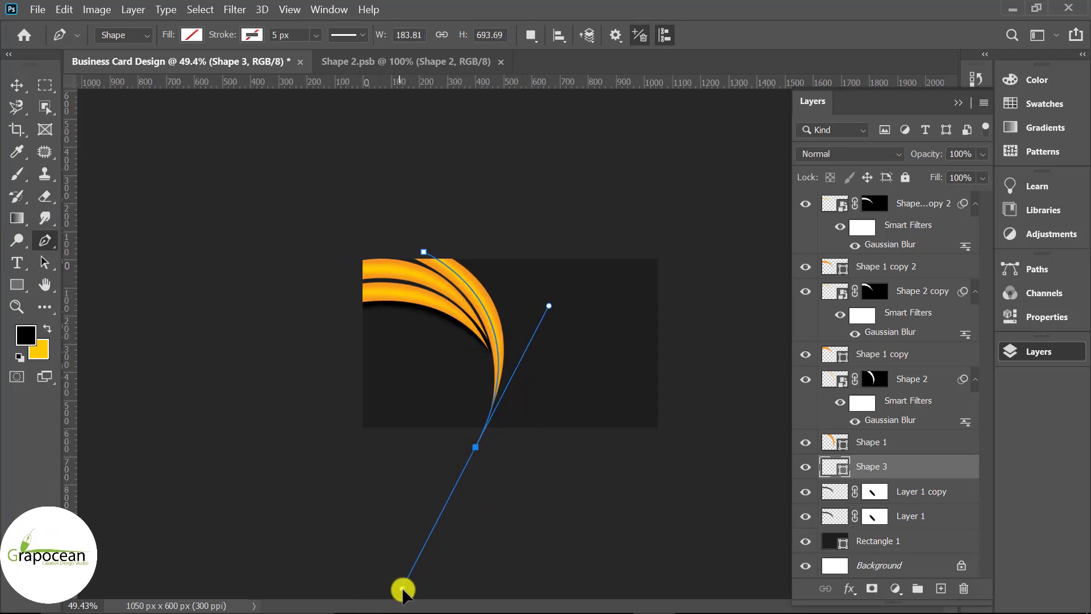
alt+click(476, 446)
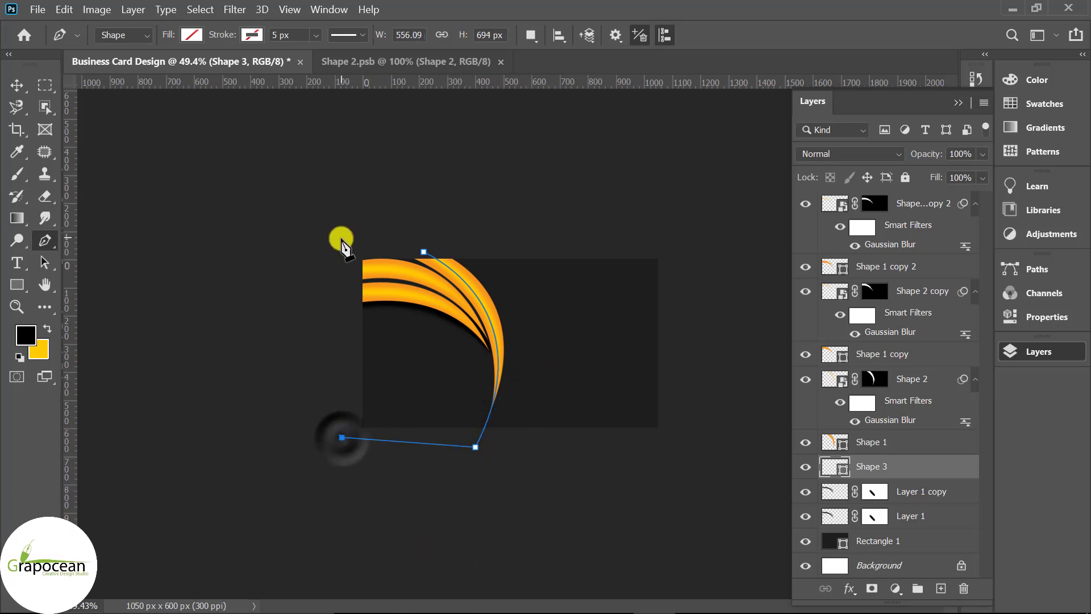
click(341, 237)
click(424, 251)
Fill Shape 3 with a dark purple swatch from the Darker colour set
click(192, 35)
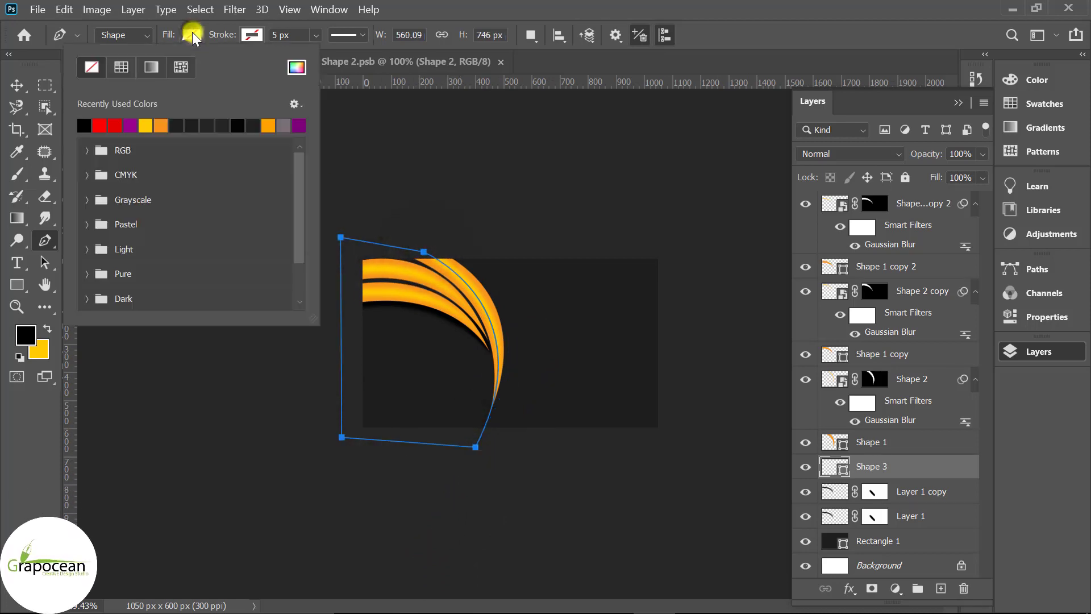
click(283, 125)
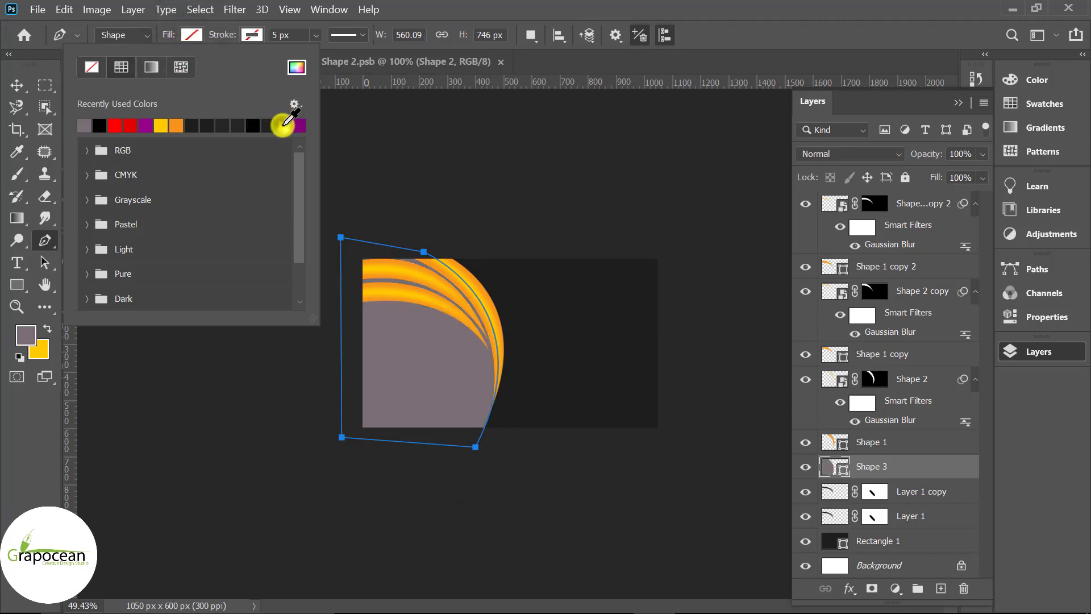
click(283, 125)
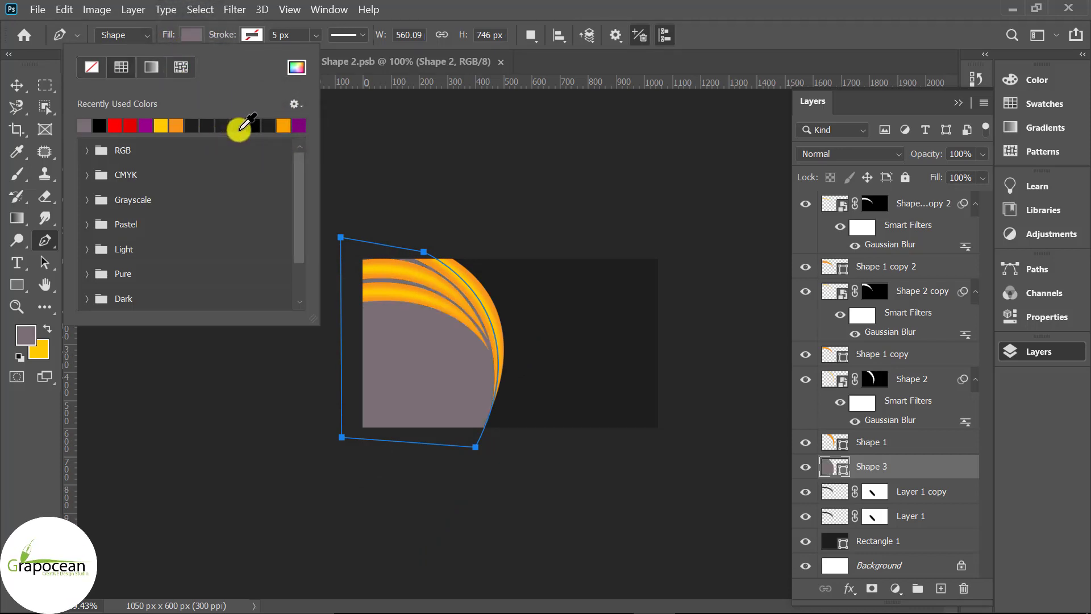
click(300, 126)
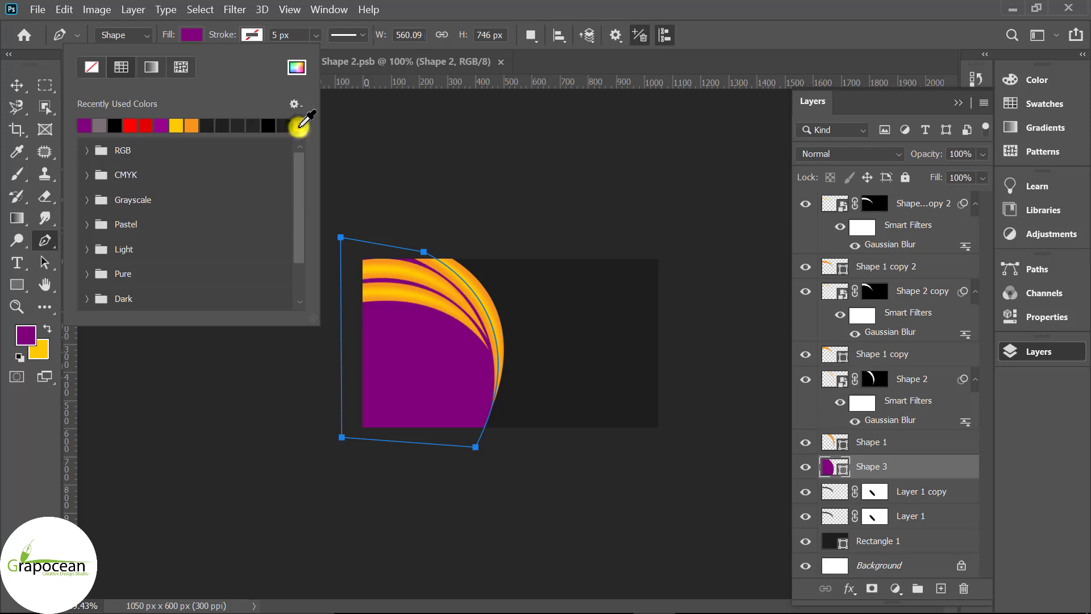
scroll(123, 235, down, 2)
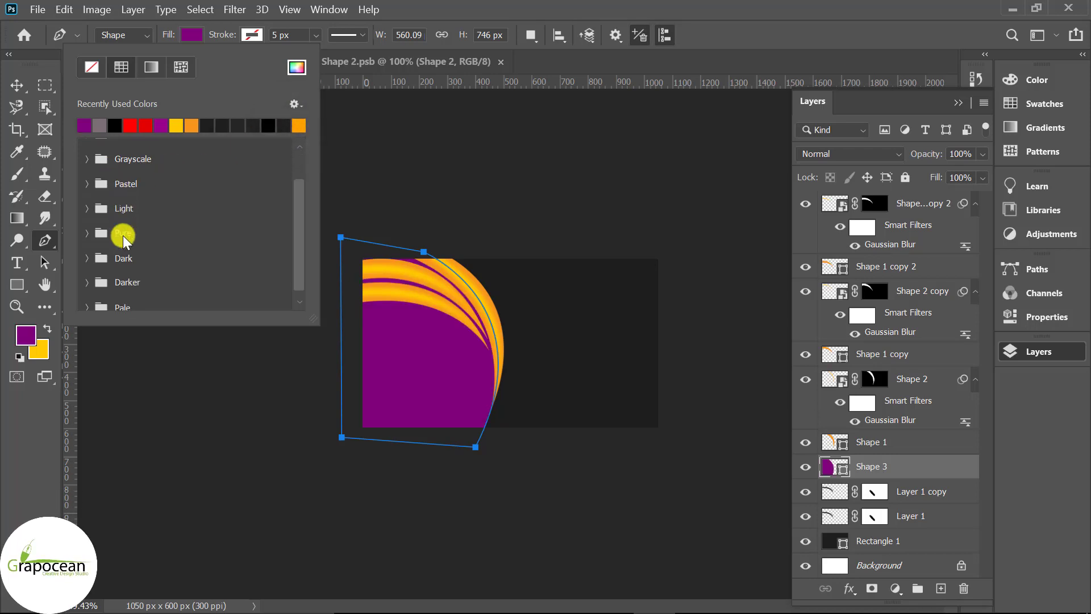
click(92, 268)
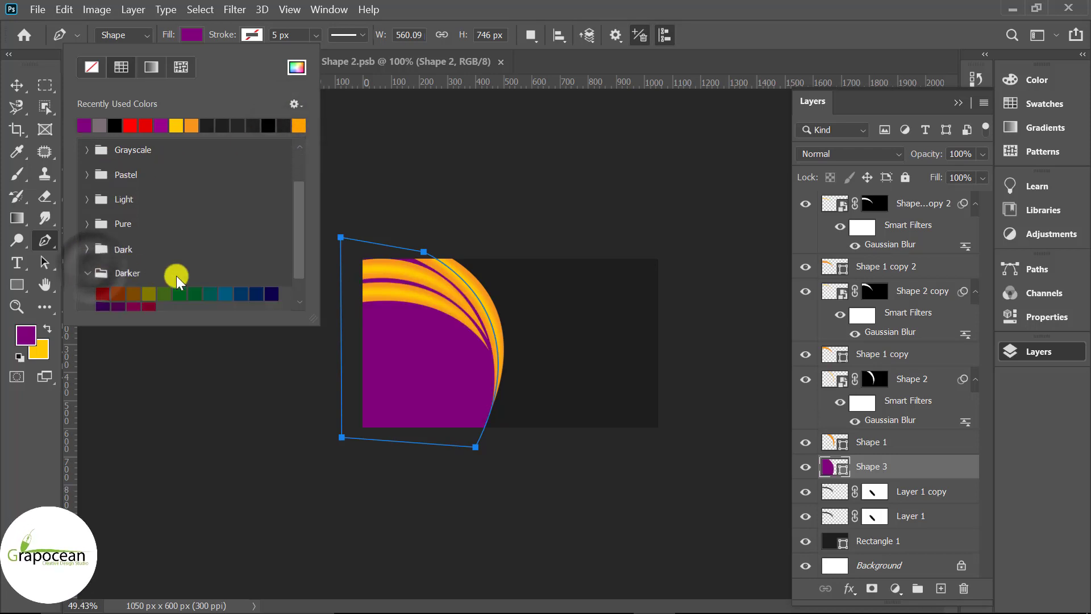
scroll(228, 267, down, 1)
click(253, 263)
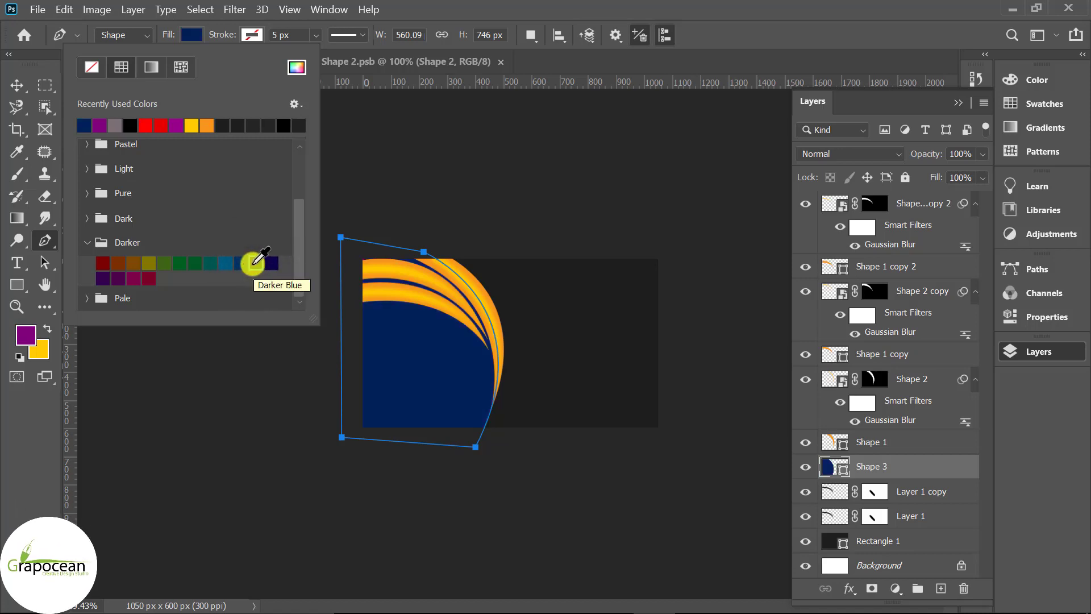
click(104, 279)
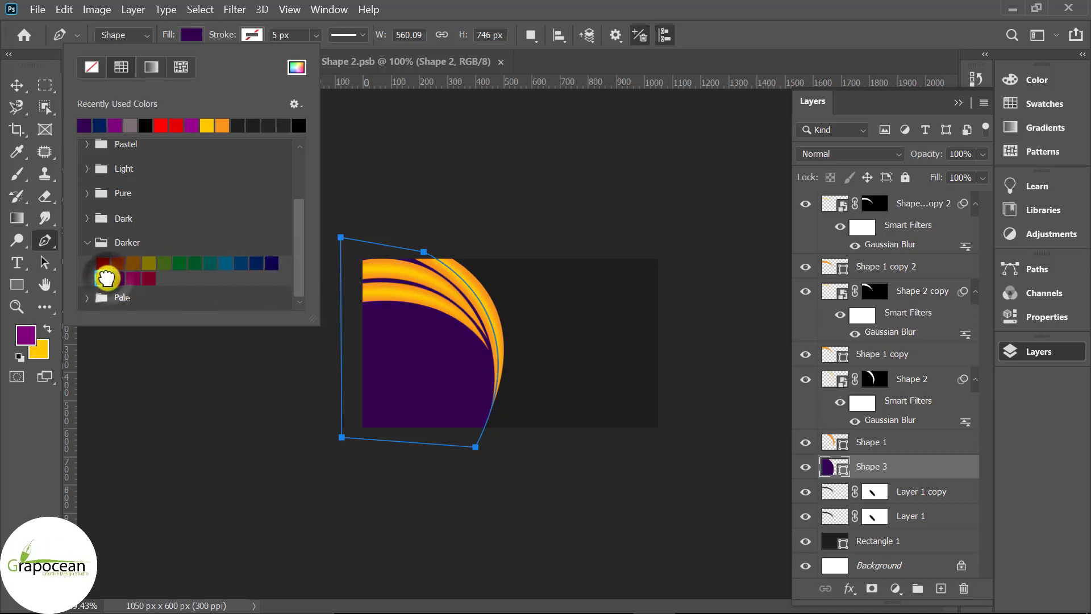
click(31, 82)
click(378, 404)
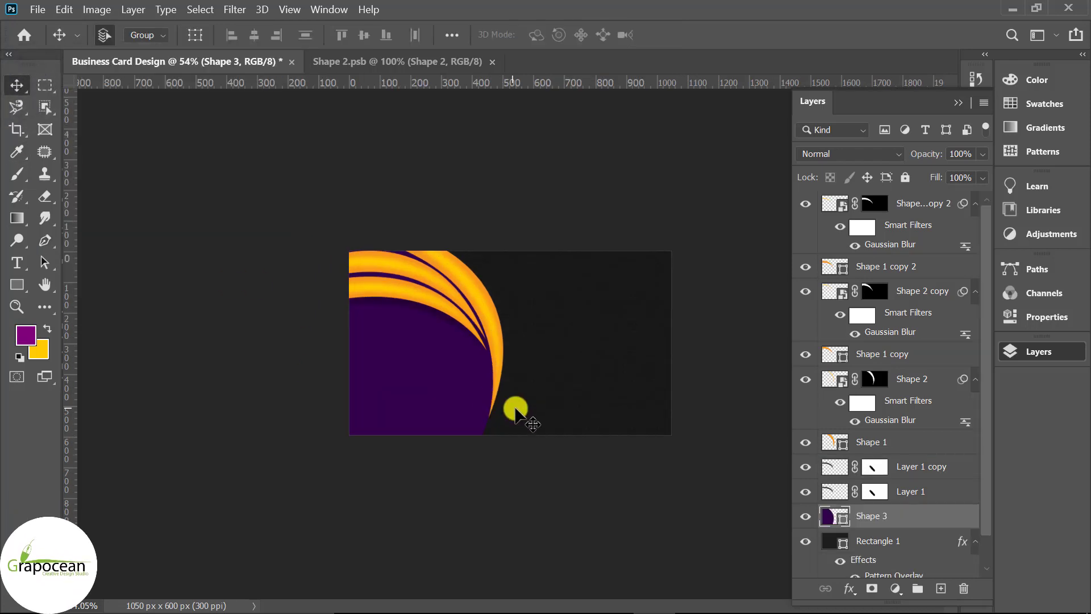
Open the dotted world map image from Desktop > Business Cards Design
click(35, 10)
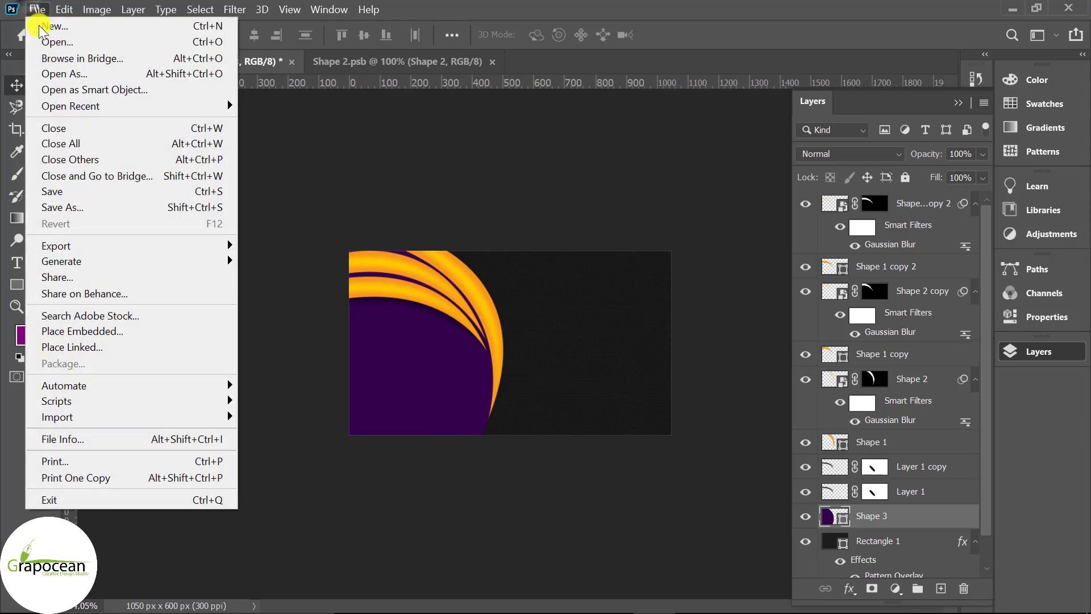
click(46, 76)
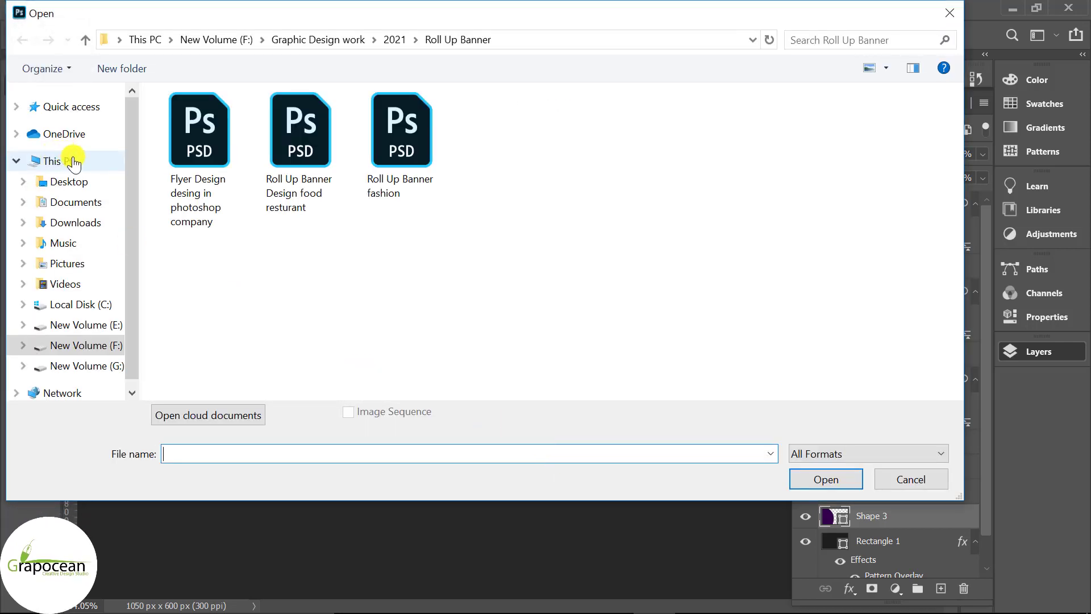
click(68, 181)
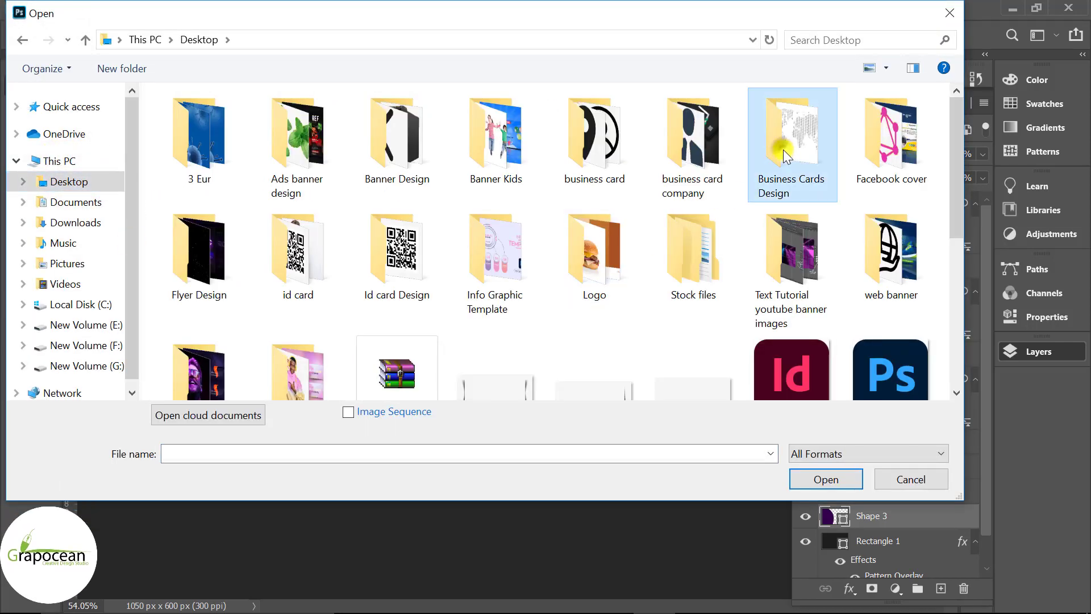
double_click(783, 149)
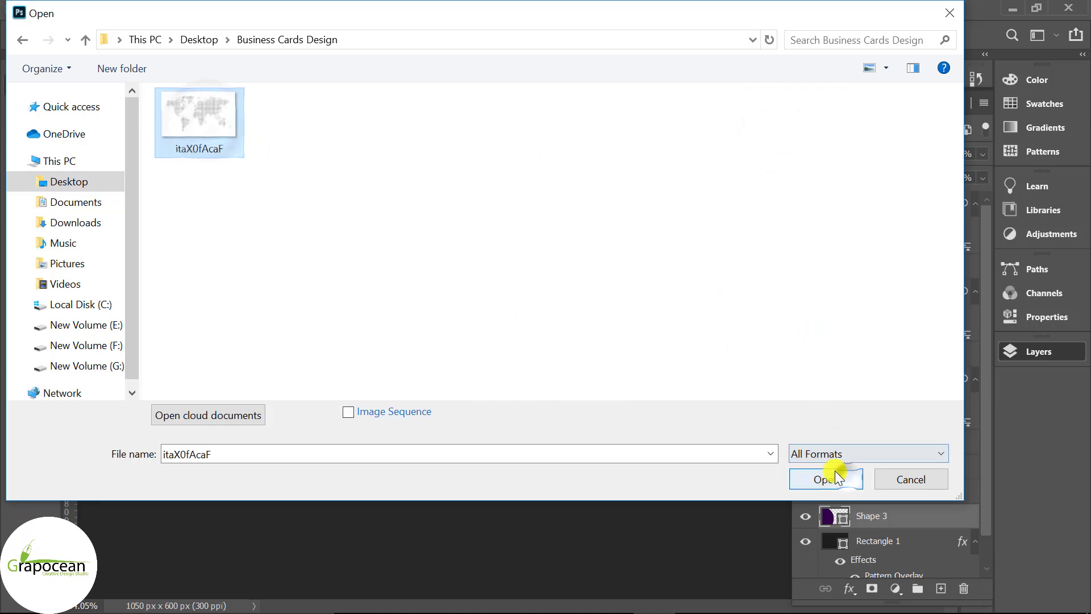
click(847, 478)
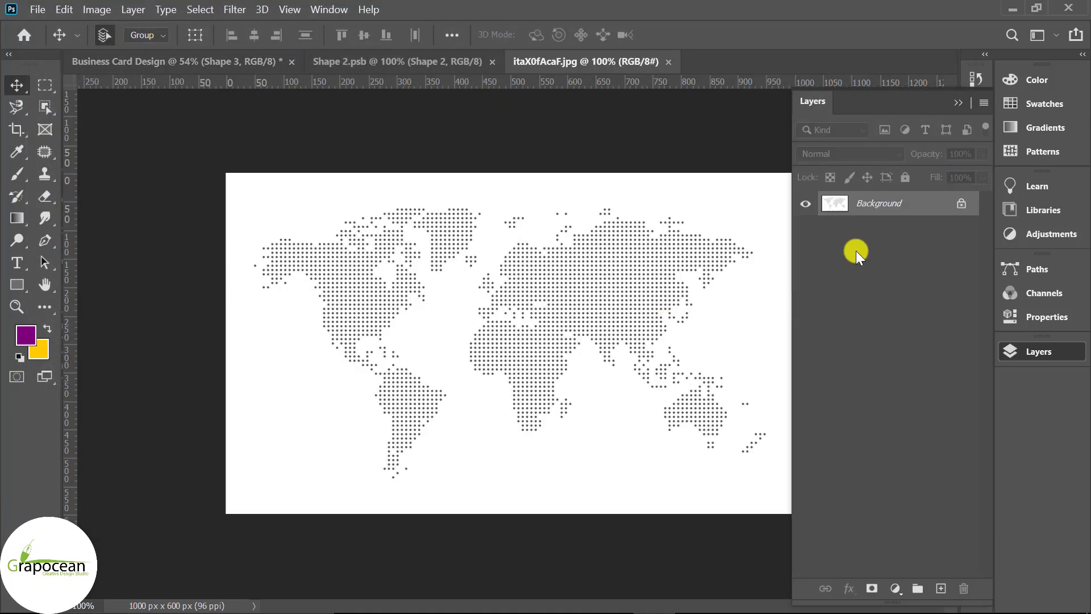
Unlock the map layer, shift it up and left, and bring up Layer 2's options
click(965, 205)
mouse_move(507, 191)
mouse_down()
mouse_move(169, 49)
mouse_move(433, 395)
mouse_up()
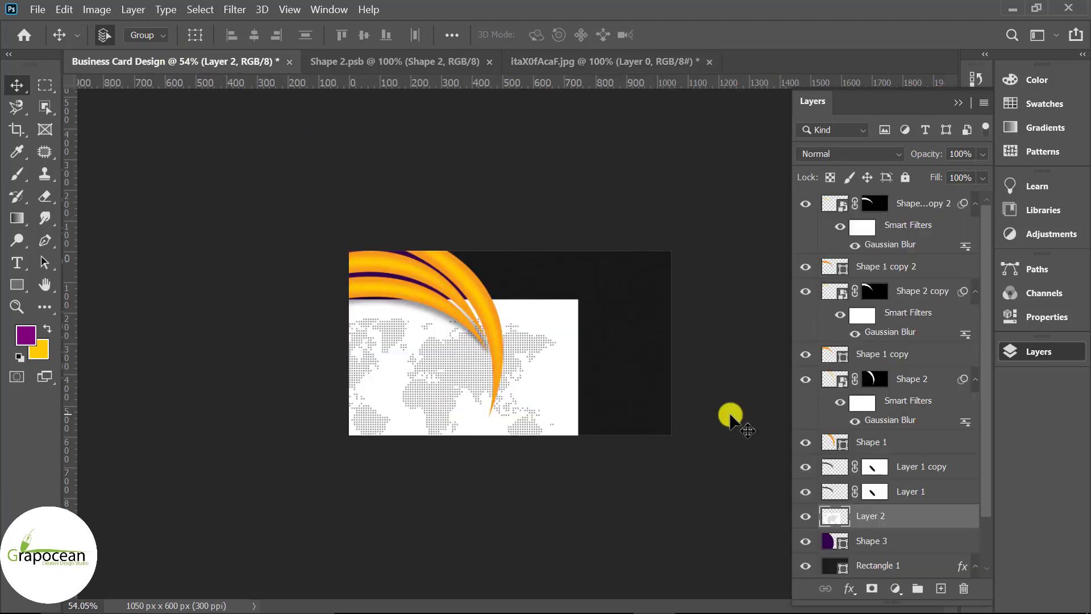
right_click(936, 518)
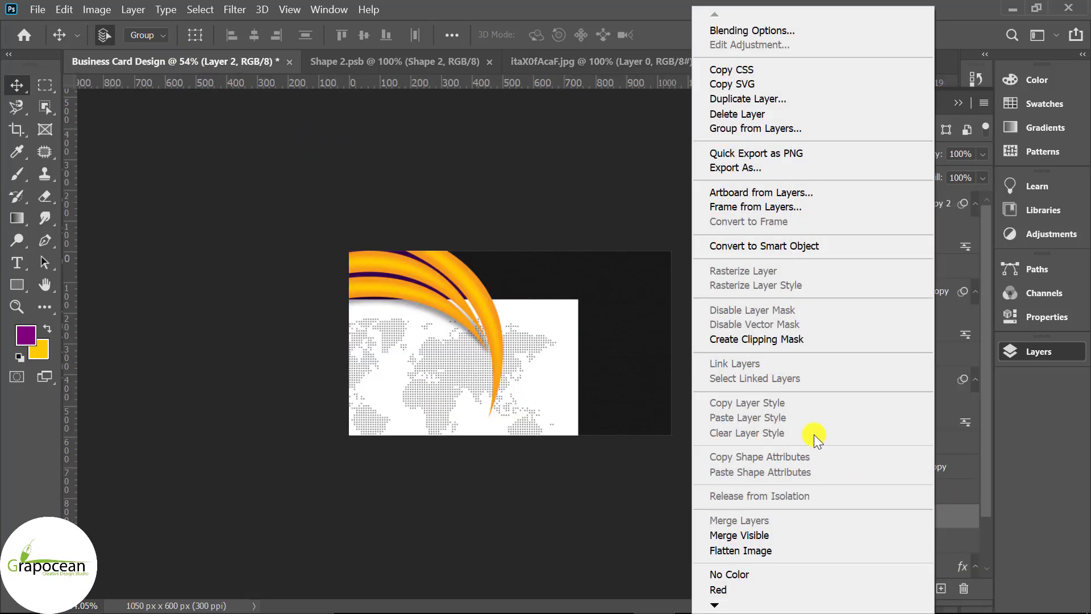
Clip the world map into the purple shape and set its blend mode to Divide
click(773, 338)
click(851, 152)
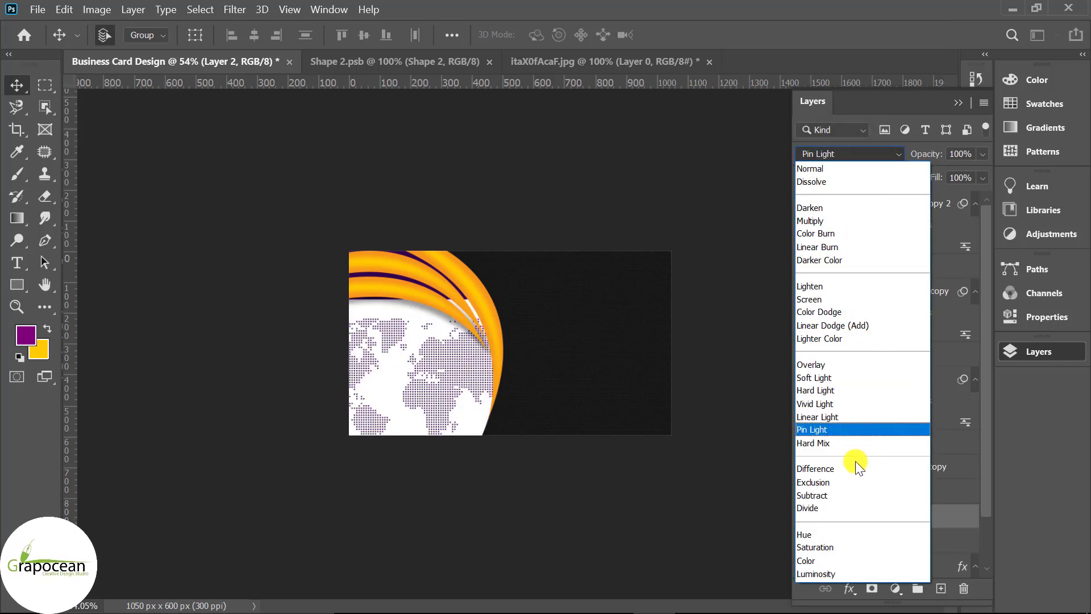
click(858, 508)
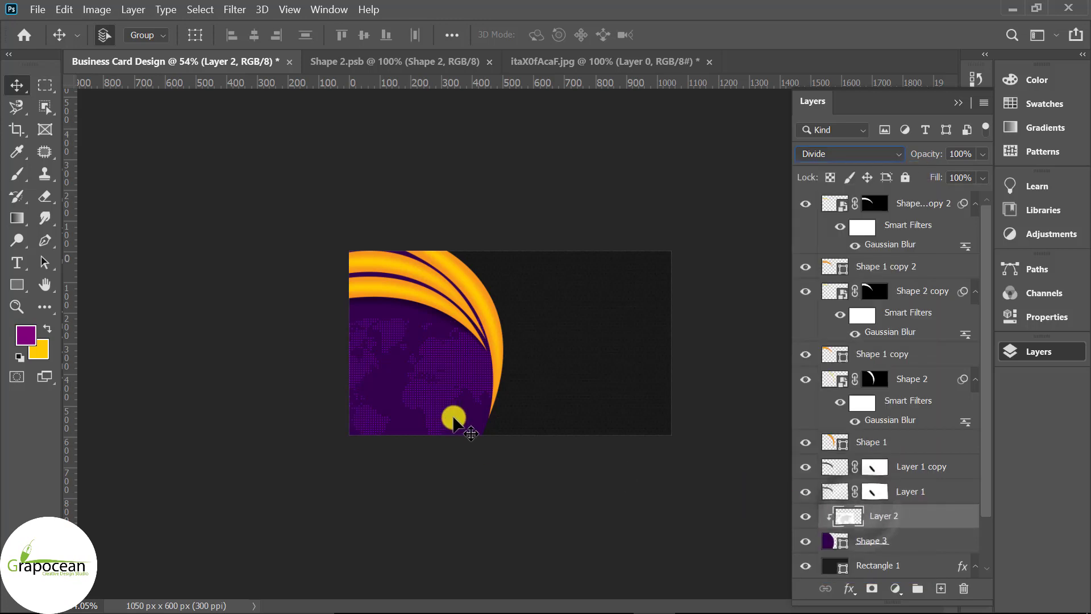
Scale the map to about 102.77%, reposition it, and fade it to 30% opacity
key(ctrl+t)
drag(425, 391, 408, 353)
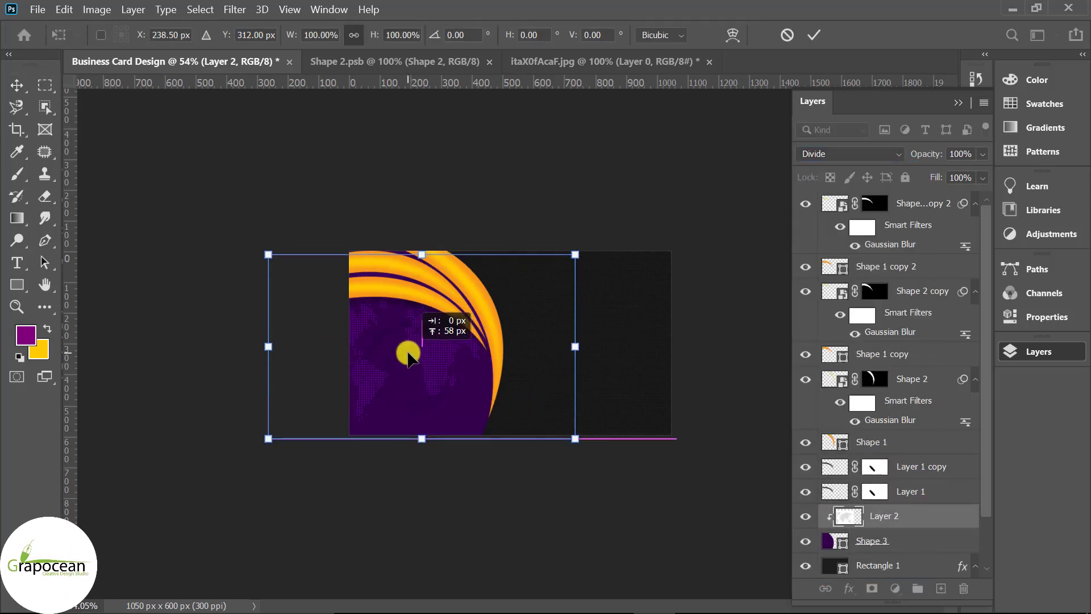
drag(575, 439, 578, 436)
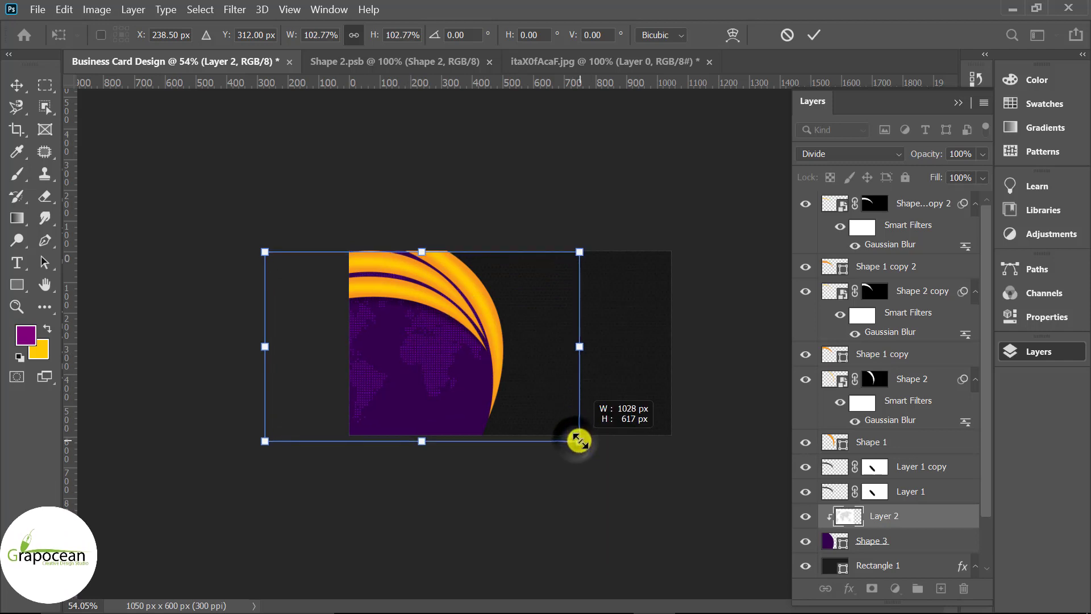
drag(440, 394, 441, 386)
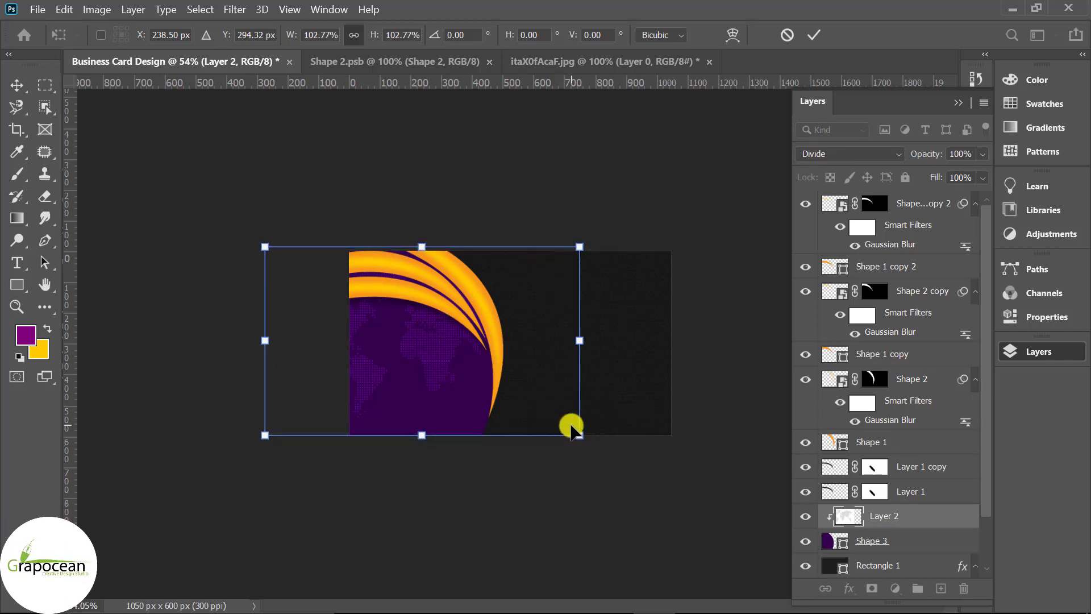
drag(431, 398, 430, 402)
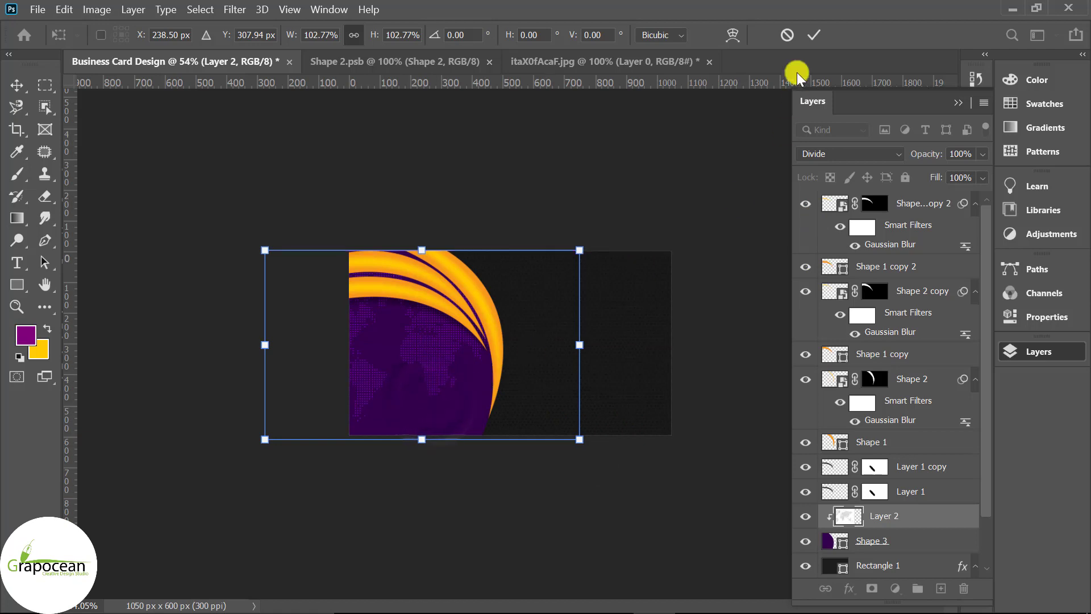
click(813, 38)
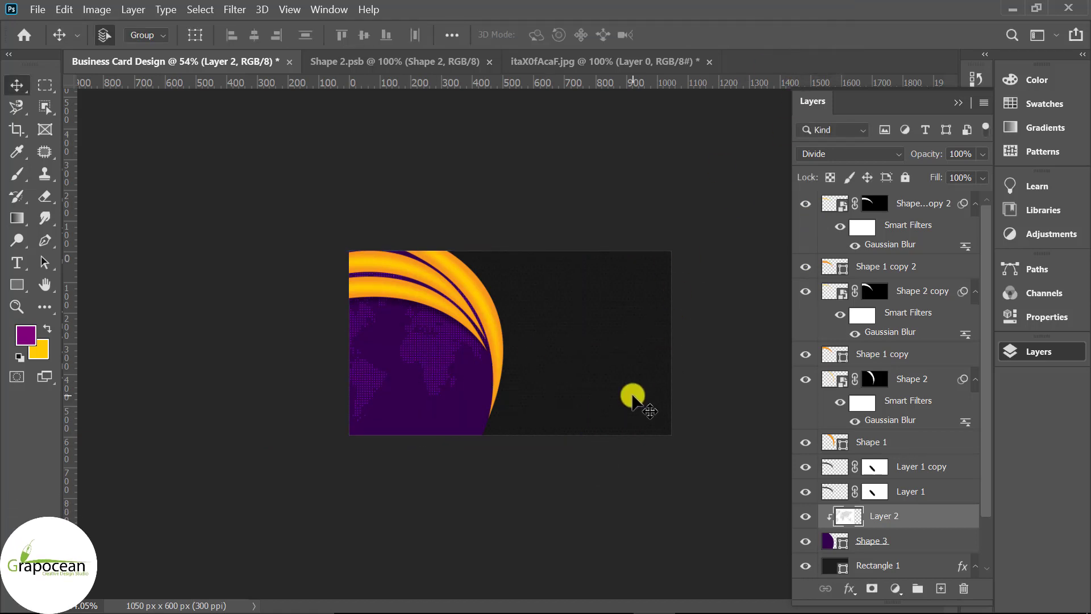
scroll(584, 423, up, 1)
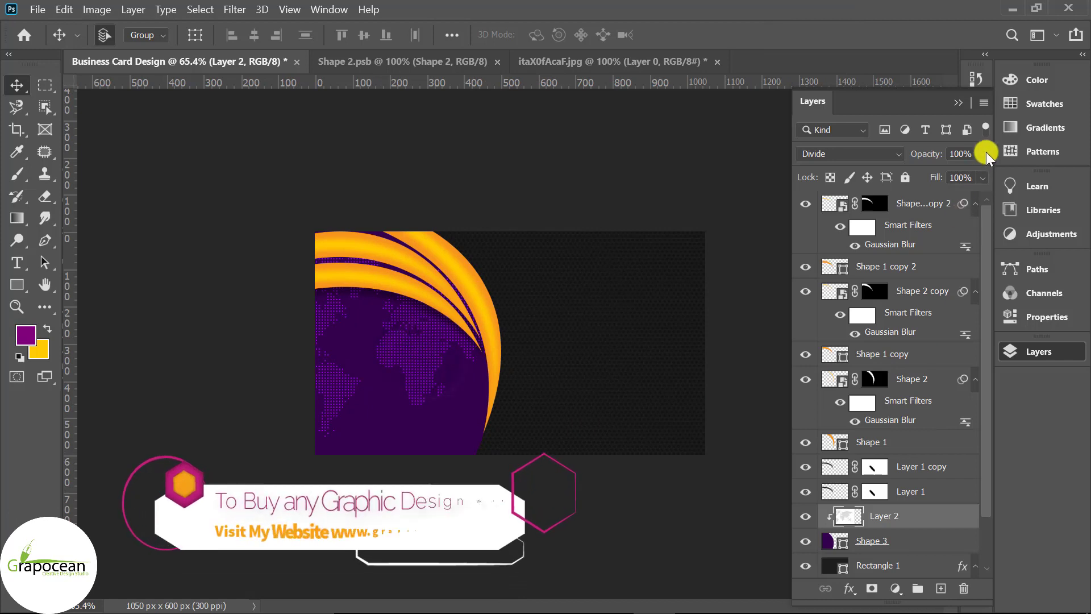
drag(983, 154, 936, 169)
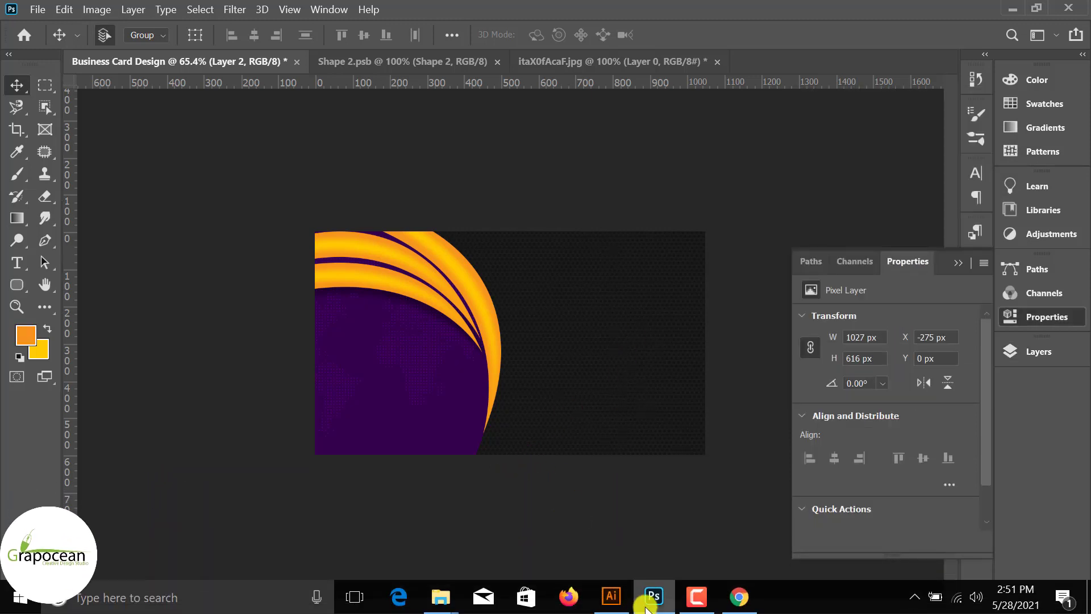
Set the GRAPOCEAN lettering's fill to white #ffffff in Illustrator
click(611, 606)
drag(292, 215, 356, 272)
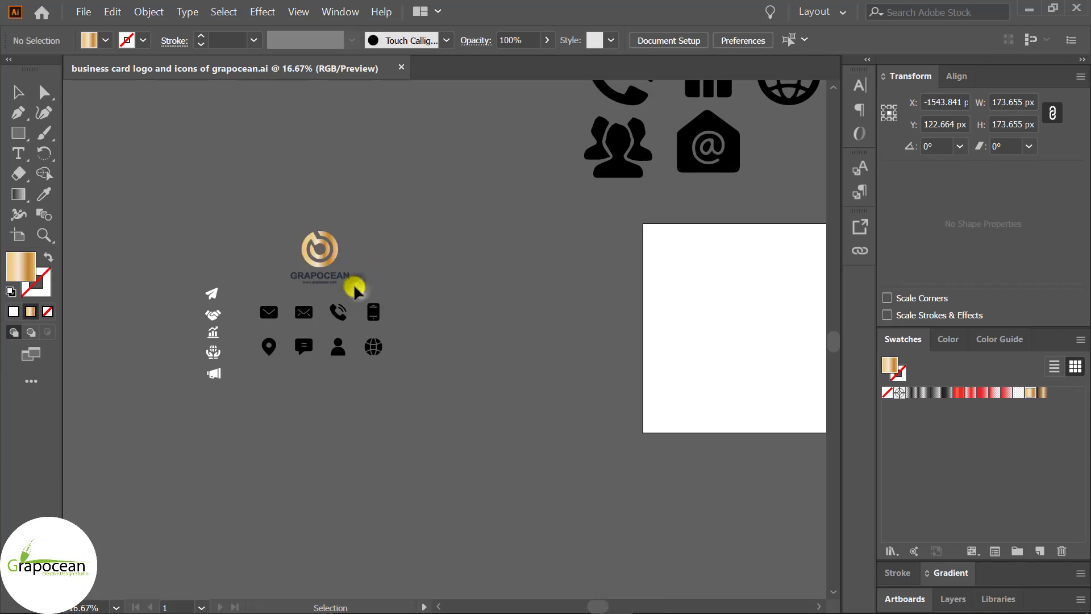
click(306, 276)
click(105, 41)
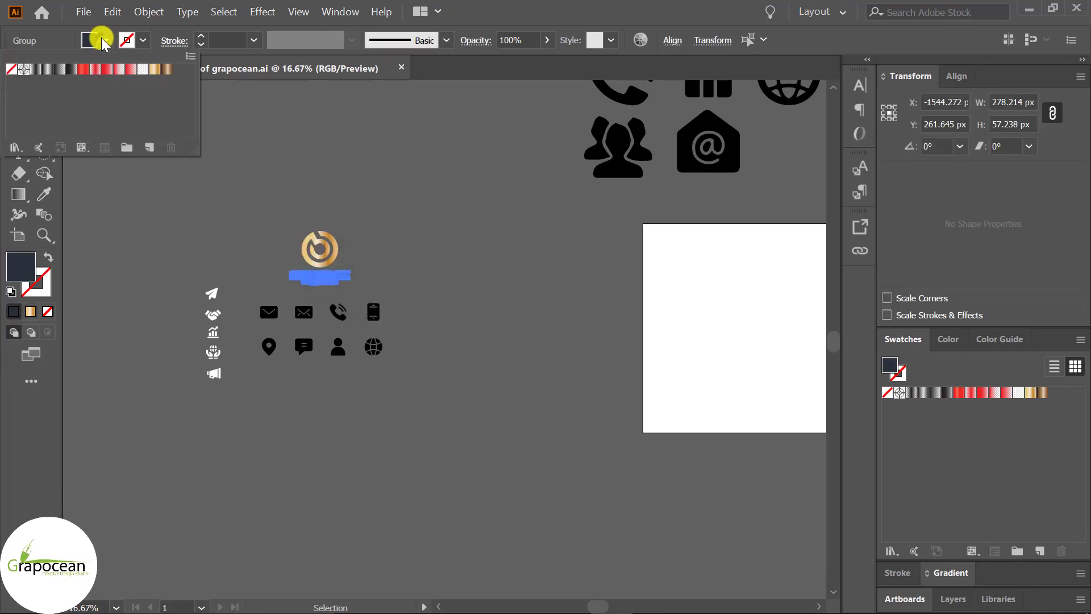
double_click(20, 265)
drag(672, 450, 539, 377)
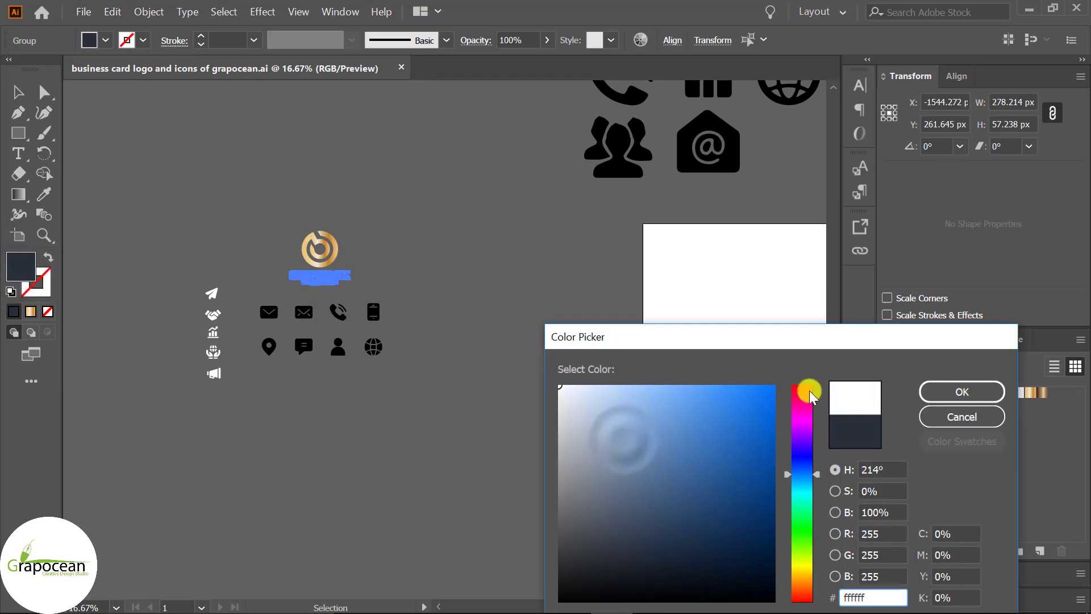
click(961, 392)
Drag the whole GRAPOCEAN logo group over to the Photoshop business card
click(378, 230)
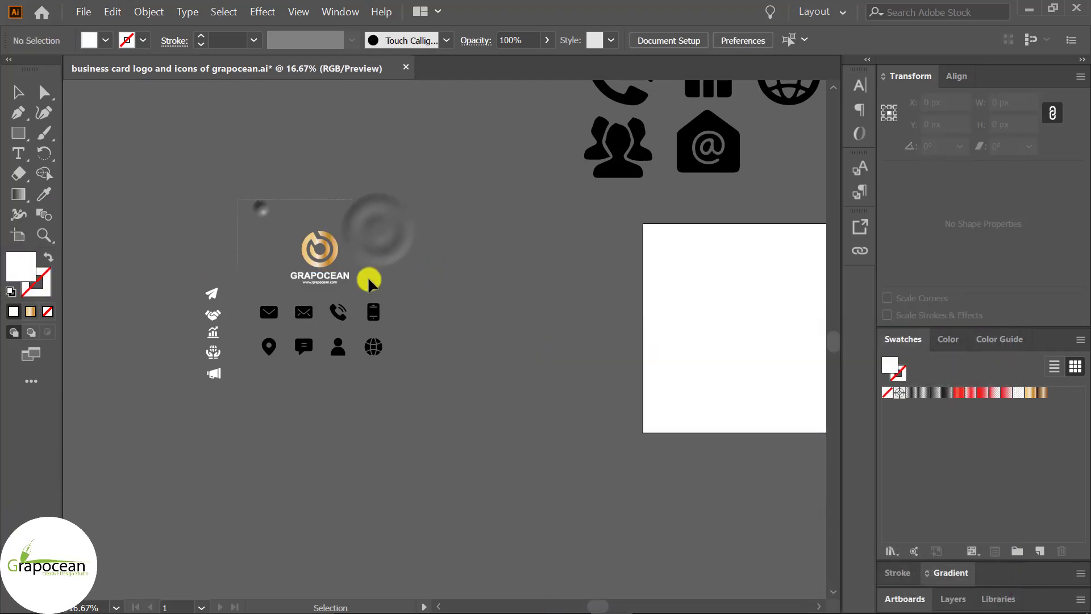
drag(326, 246, 430, 332)
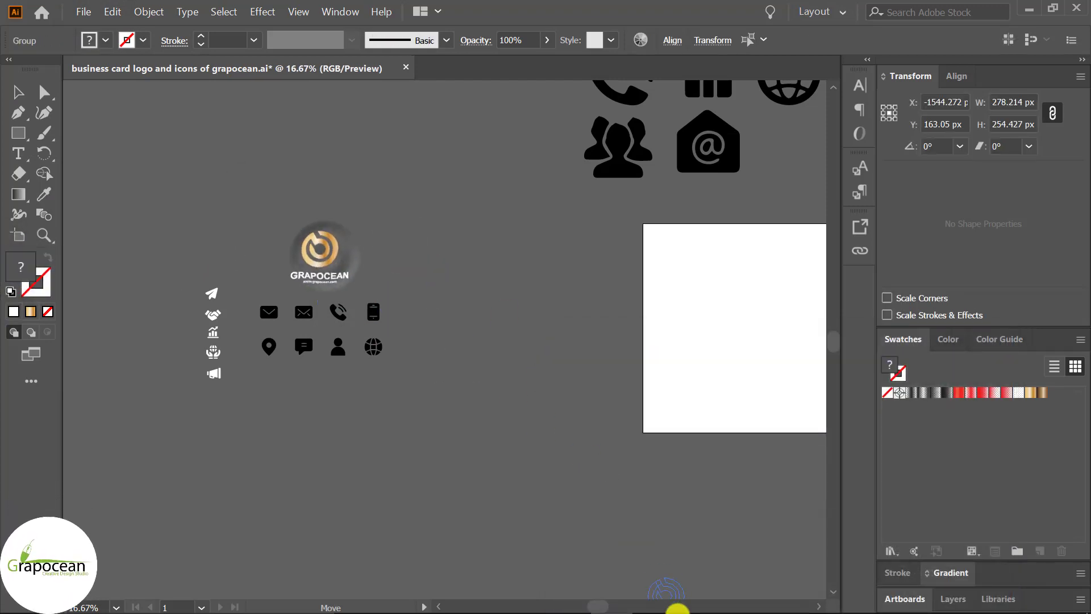
click(654, 597)
Drop the logo onto the card, shrink it to 180 x 164 px, and place it in the purple area
drag(662, 609, 425, 398)
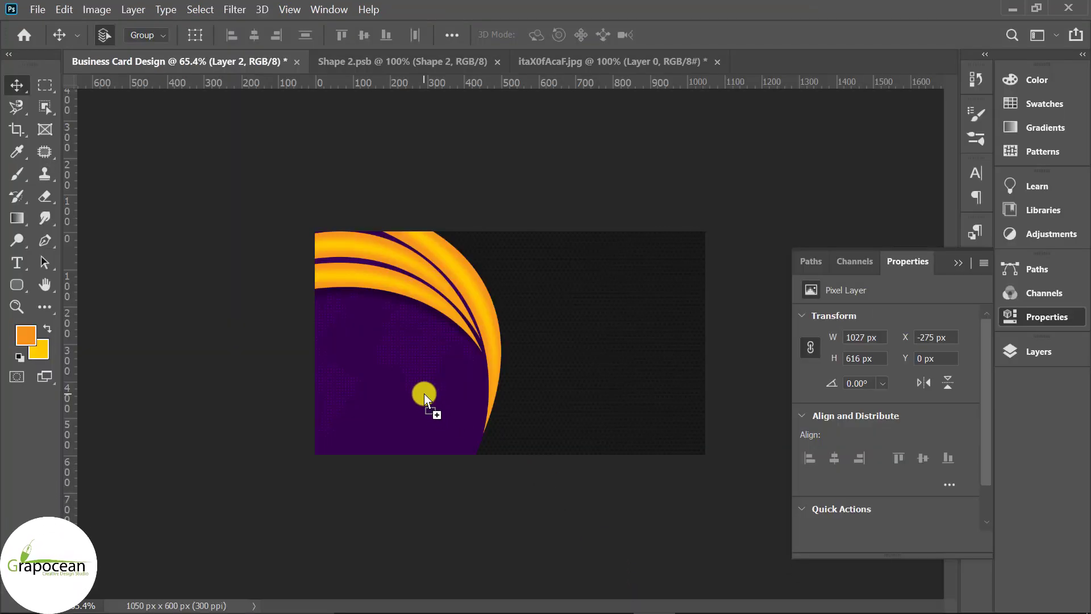
drag(646, 469, 466, 363)
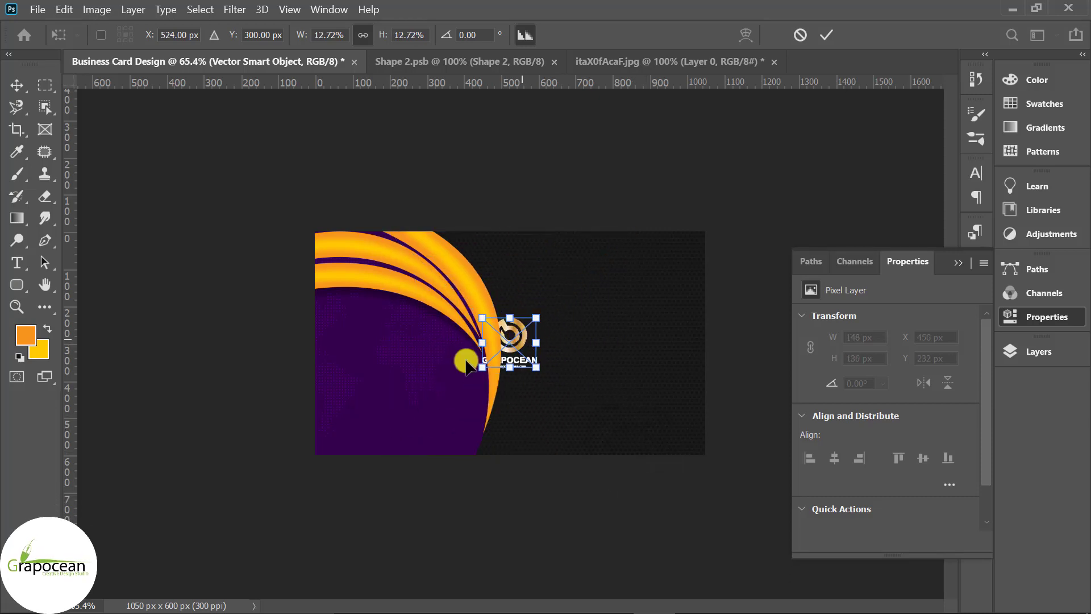
mouse_move(522, 341)
mouse_down()
mouse_move(402, 376)
mouse_move(423, 390)
mouse_move(405, 369)
mouse_move(404, 379)
mouse_up()
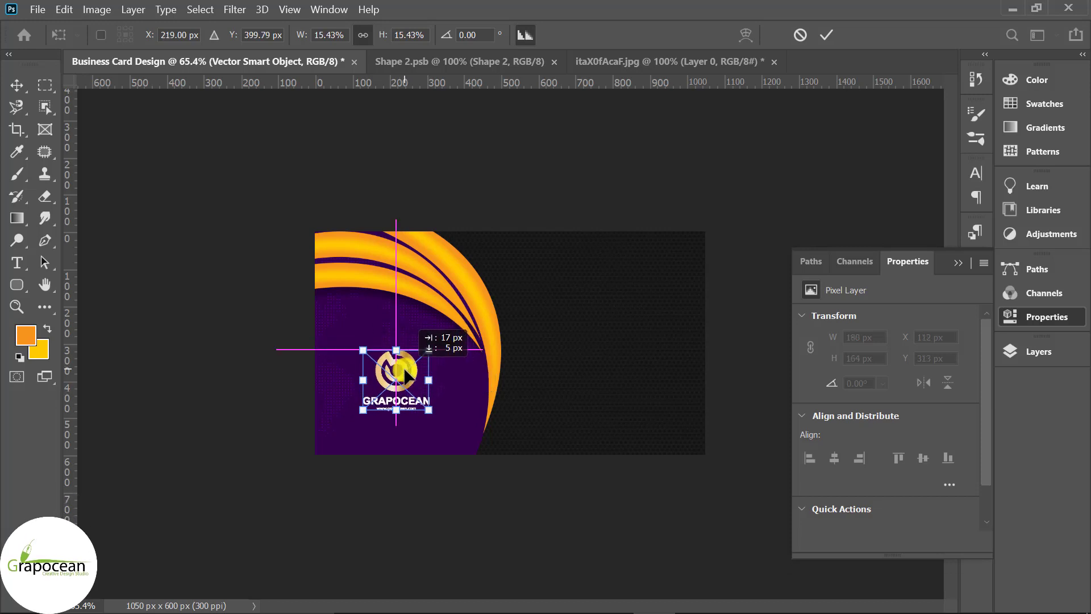
click(827, 35)
key(ctrl+minus)
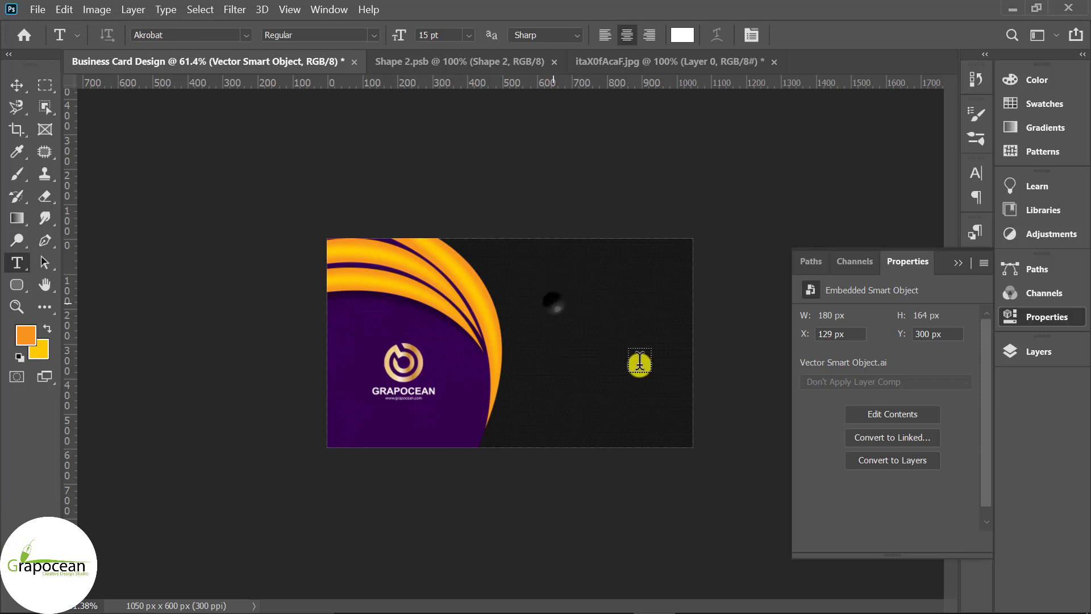
Type the cardholder's name in white Geometos 12 pt and move it onto the dark right side
key(BackSpace)
text(Jo)
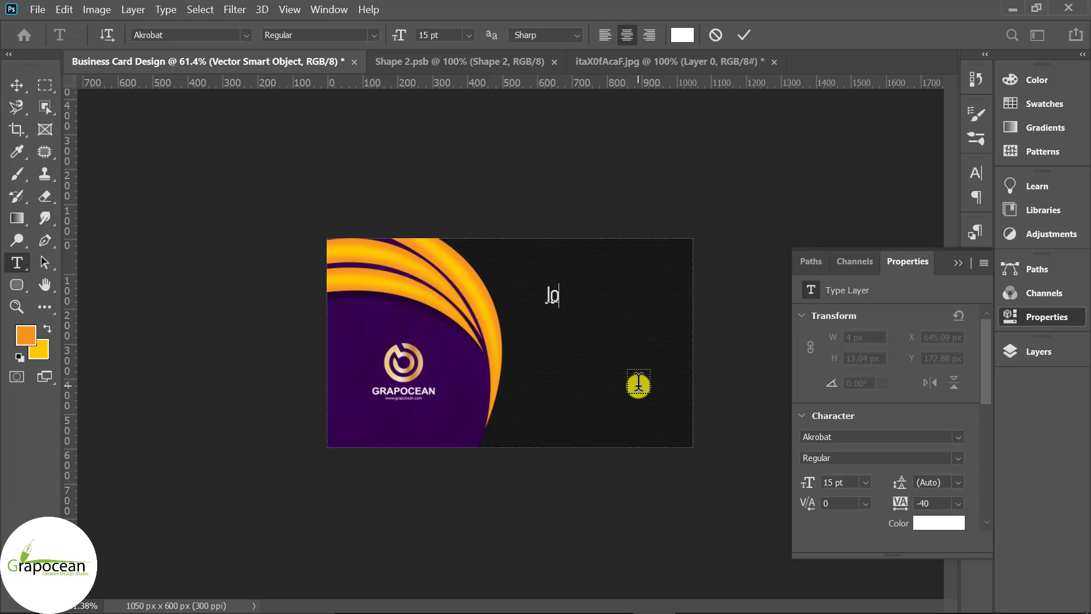
text(hn Sm)
text(eth)
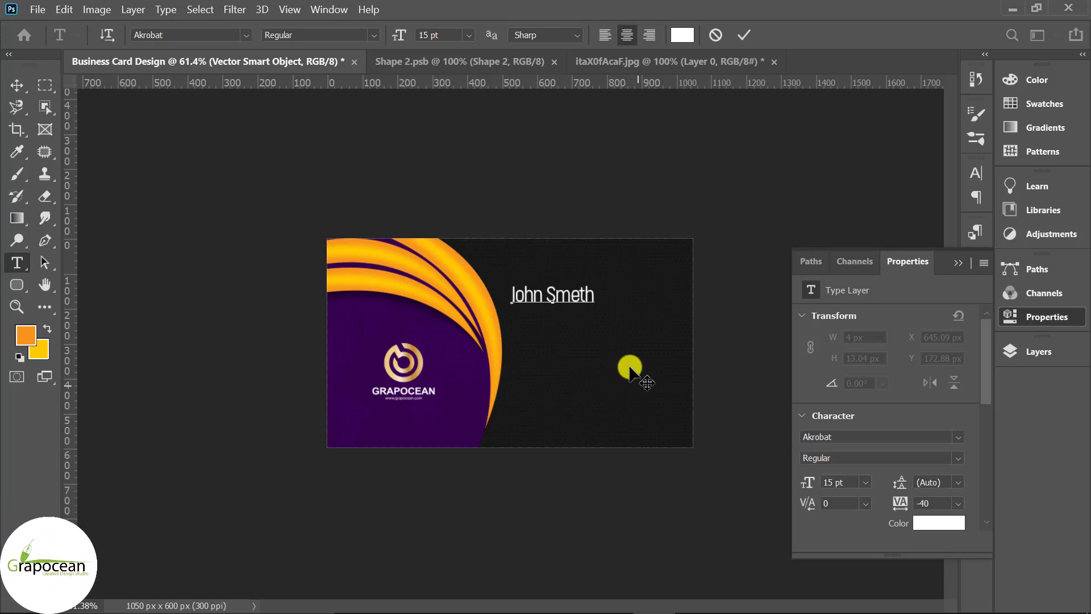
click(246, 35)
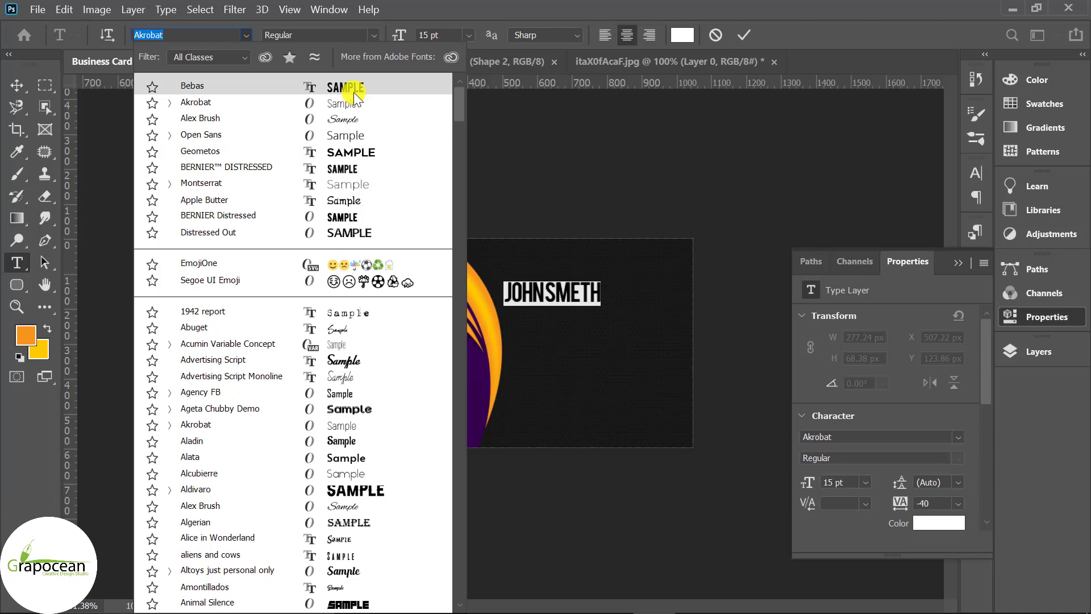
click(362, 155)
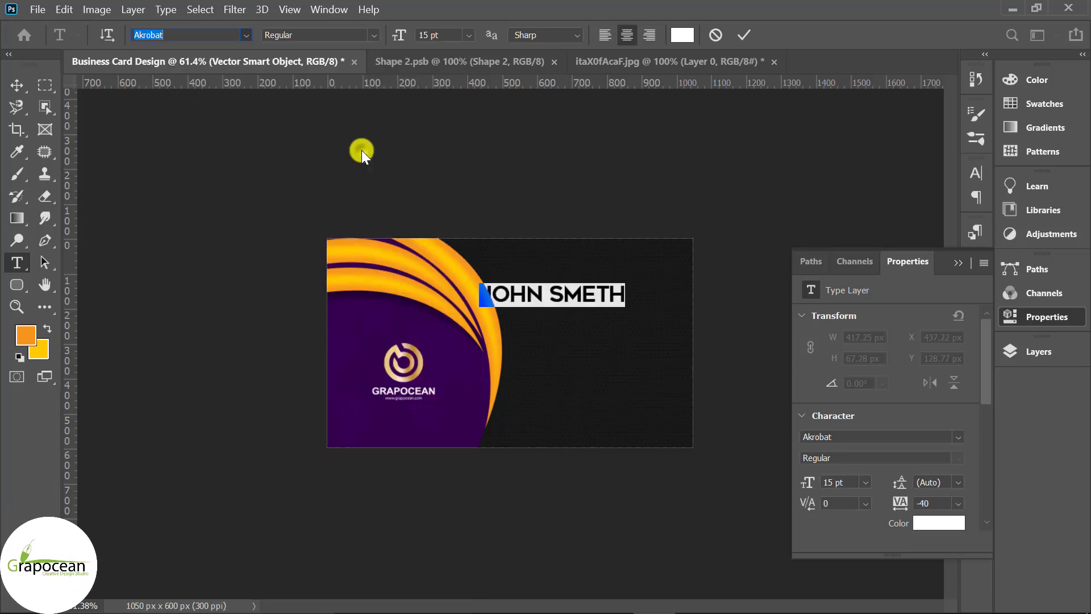
text(Geometos)
click(436, 35)
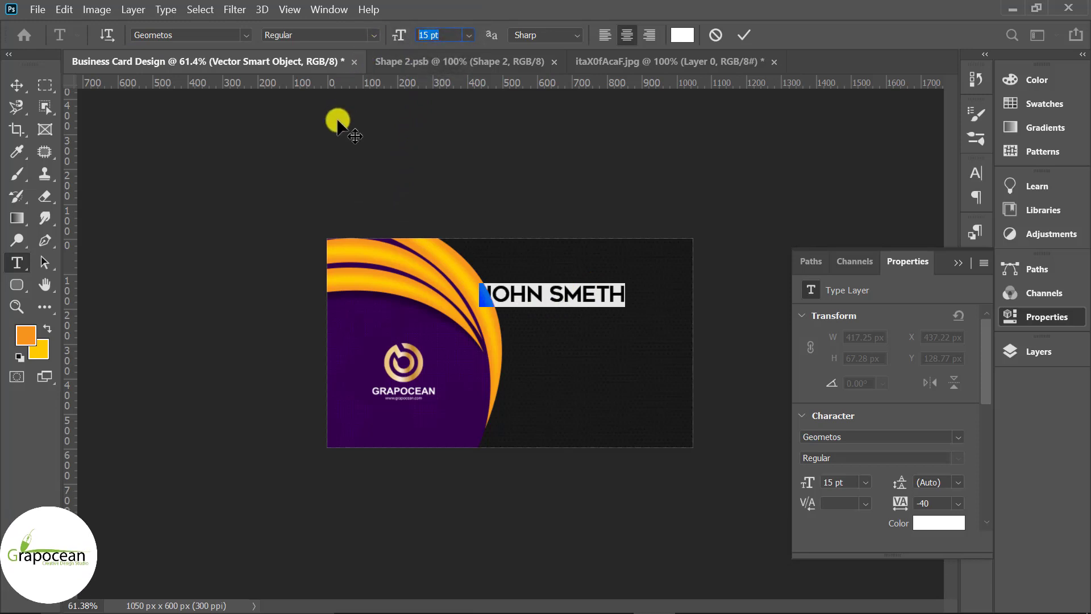
text(1)
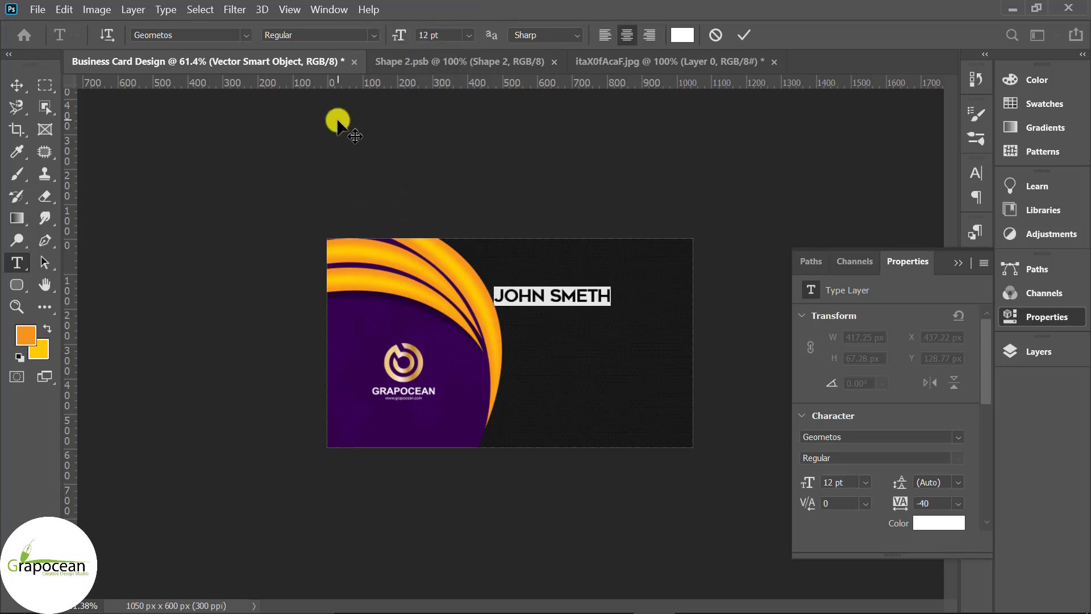
click(16, 87)
drag(591, 296, 631, 301)
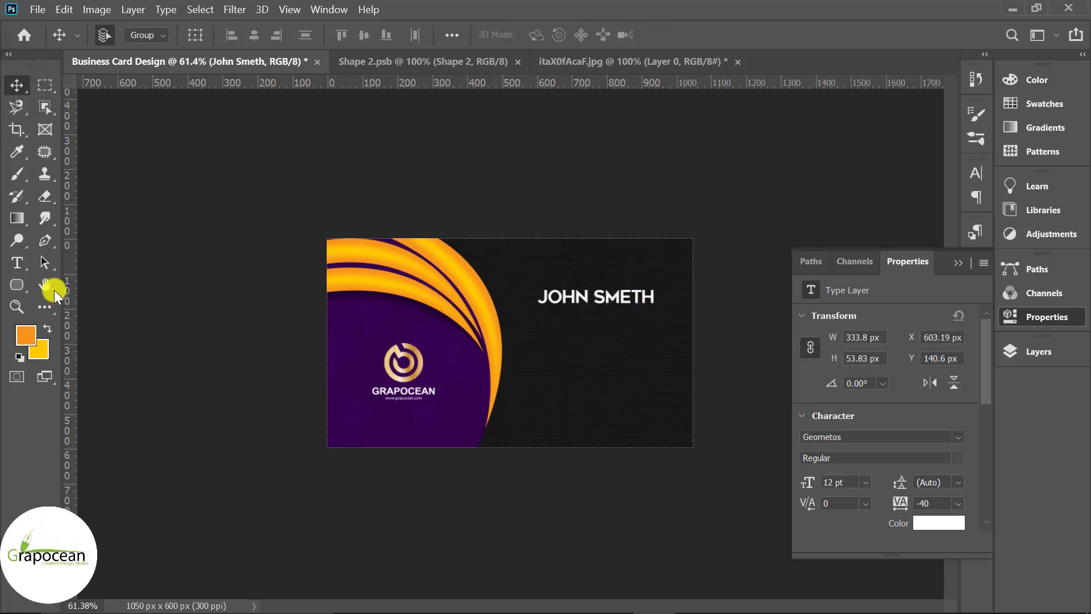
Colour the surname orange, sampled from the card's swoosh
click(17, 263)
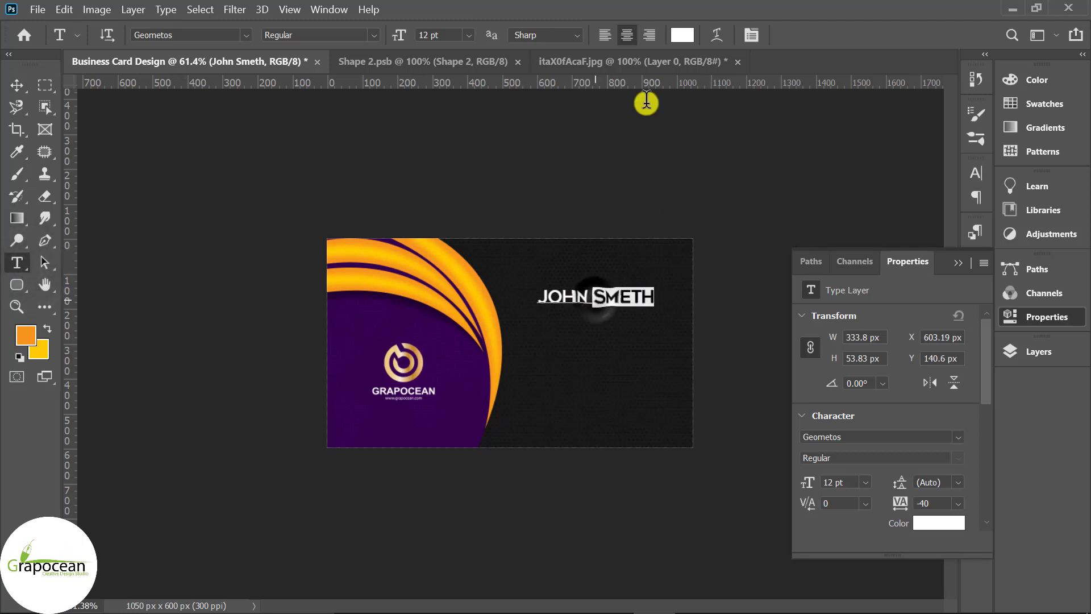
click(682, 35)
click(463, 263)
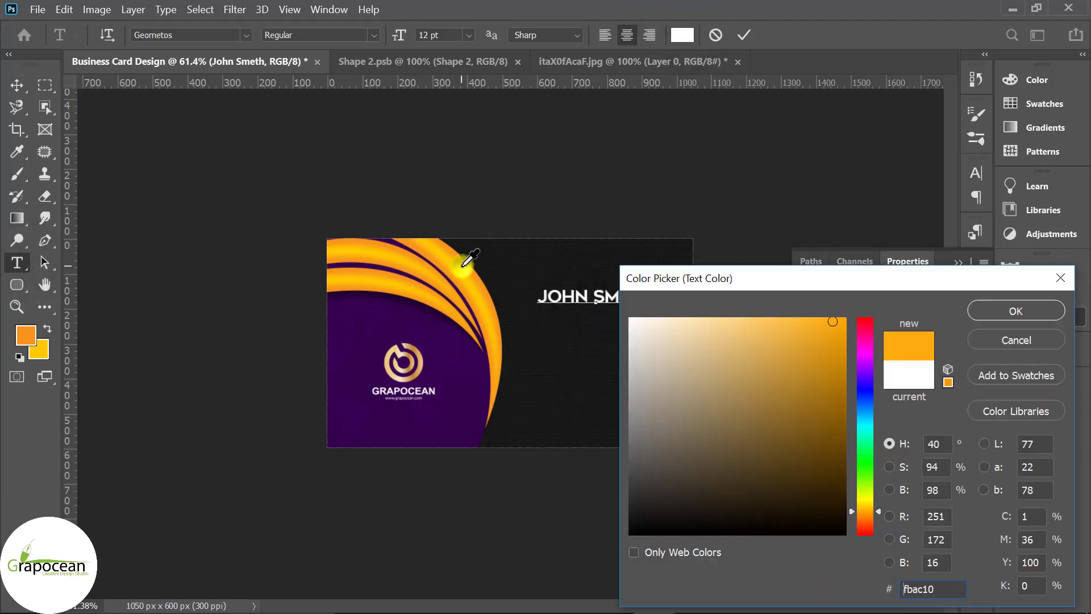
click(1048, 311)
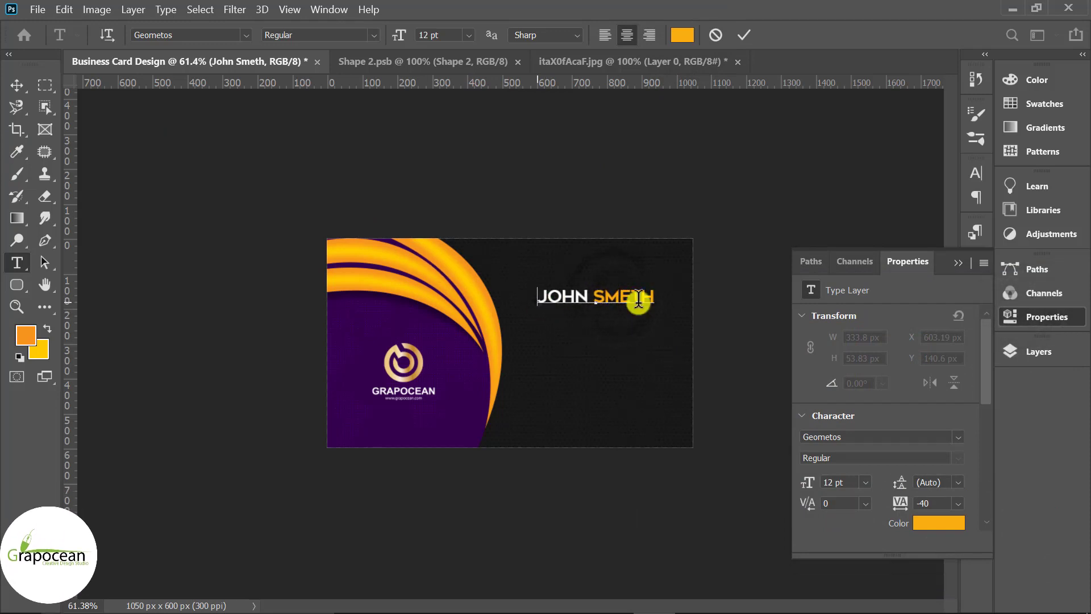
Set the name's tracking to -60 and position the Graphic Designer subtitle beneath it
drag(544, 299, 763, 301)
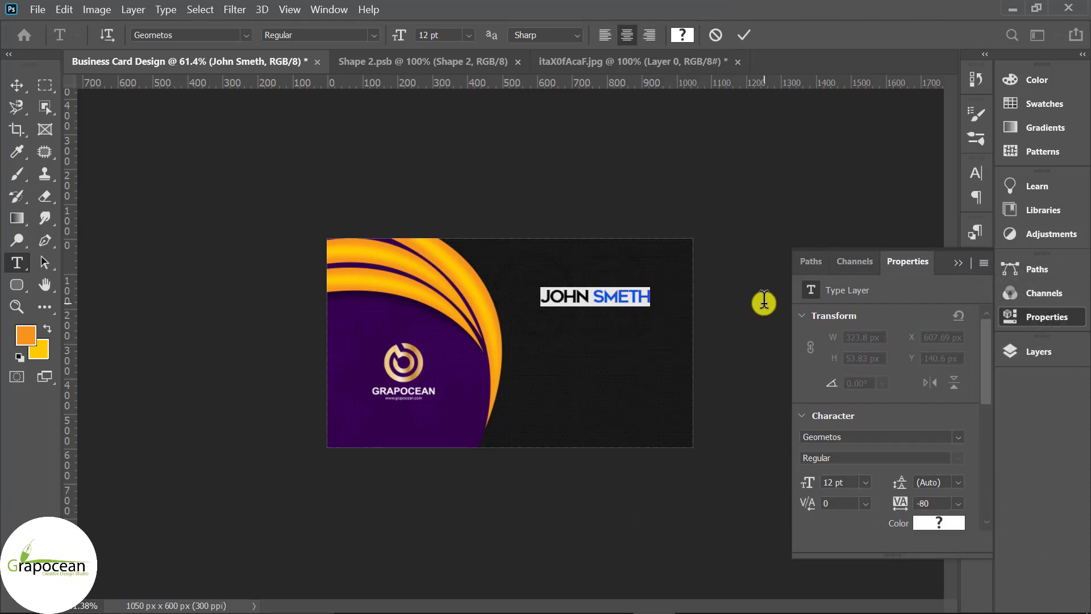
key(alt+Right)
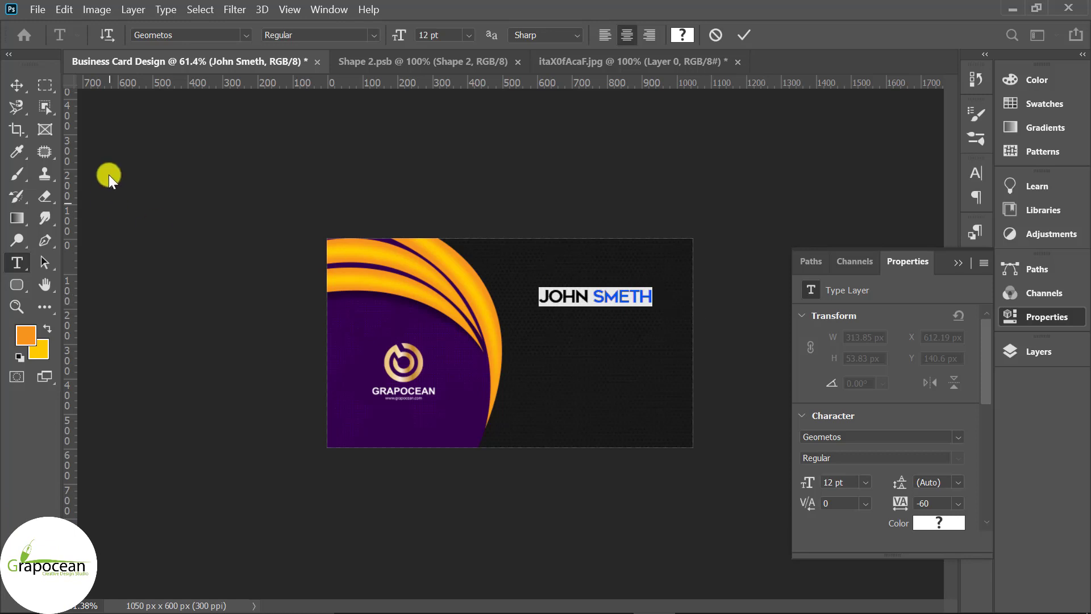
click(22, 85)
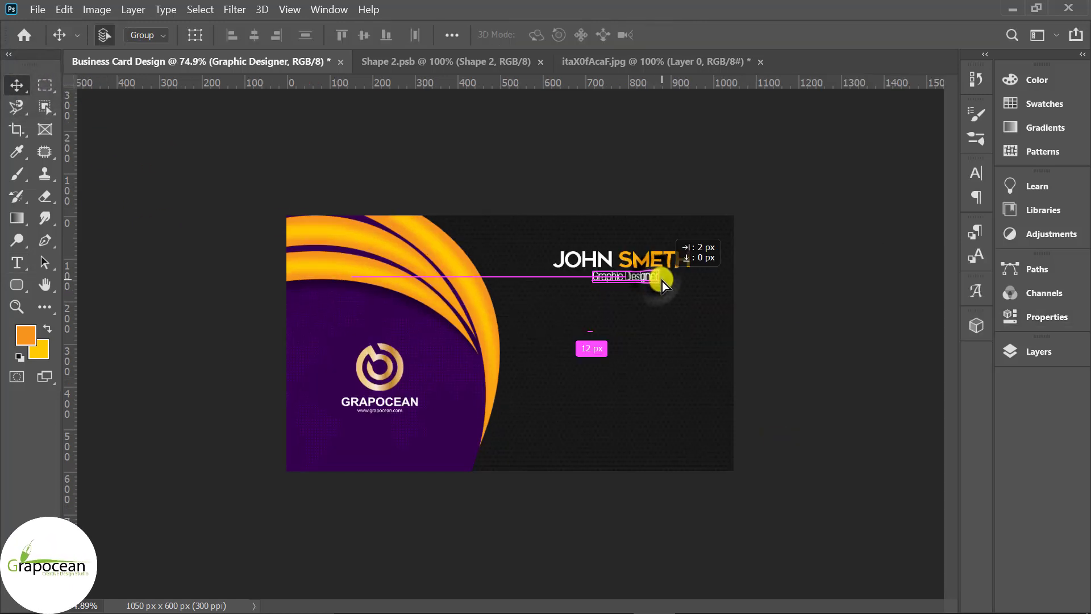
mouse_move(662, 283)
mouse_down()
mouse_move(665, 261)
mouse_move(648, 277)
mouse_up()
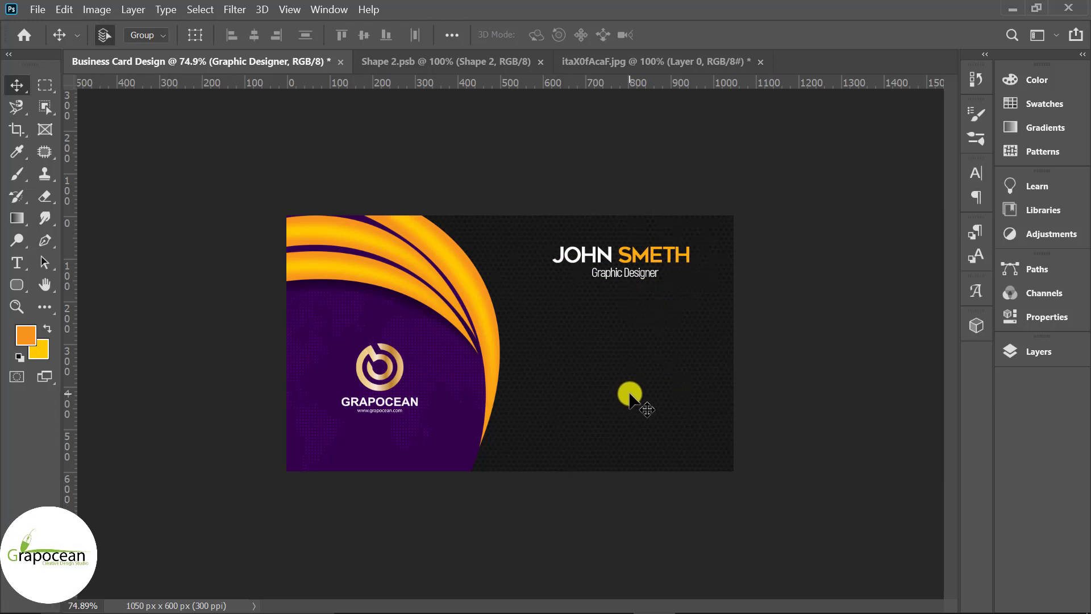
Draw a thin 194 x 9 px orange rounded bar beneath the Graphic Designer subtitle
click(15, 287)
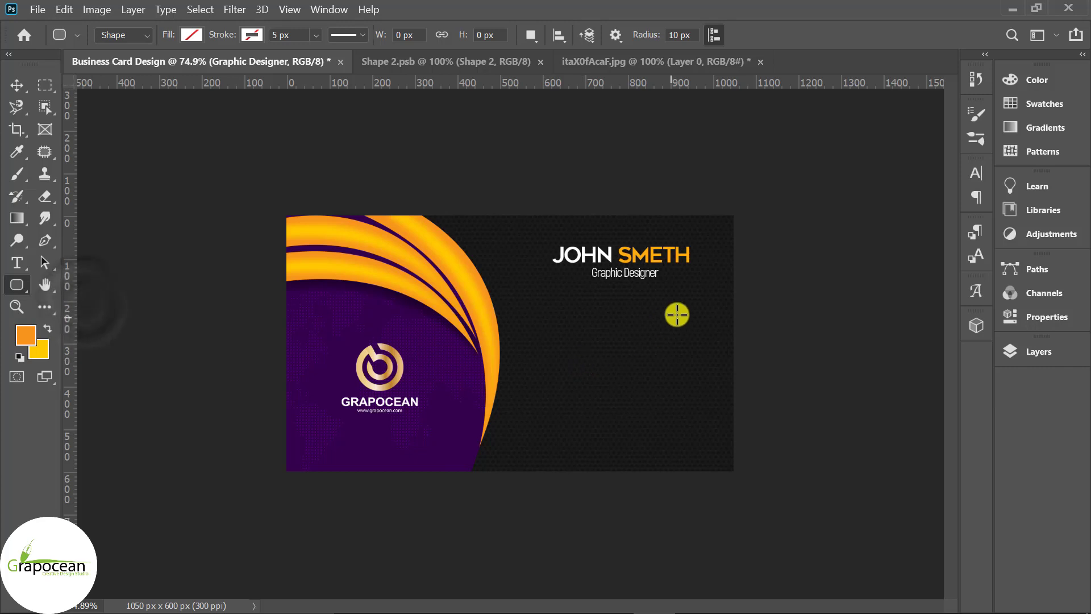
drag(582, 282, 676, 285)
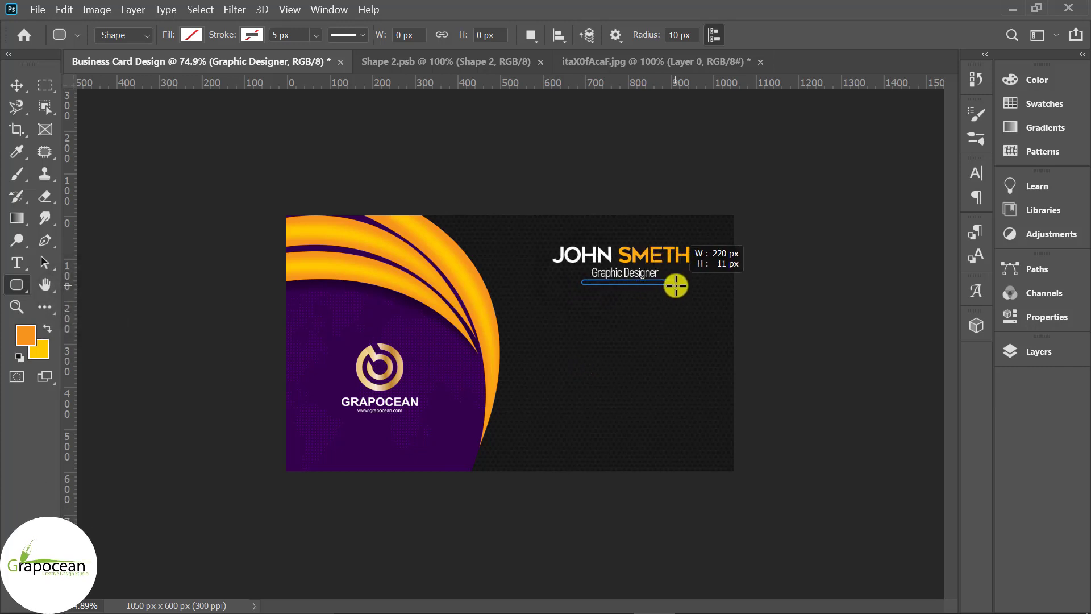
drag(664, 284, 665, 284)
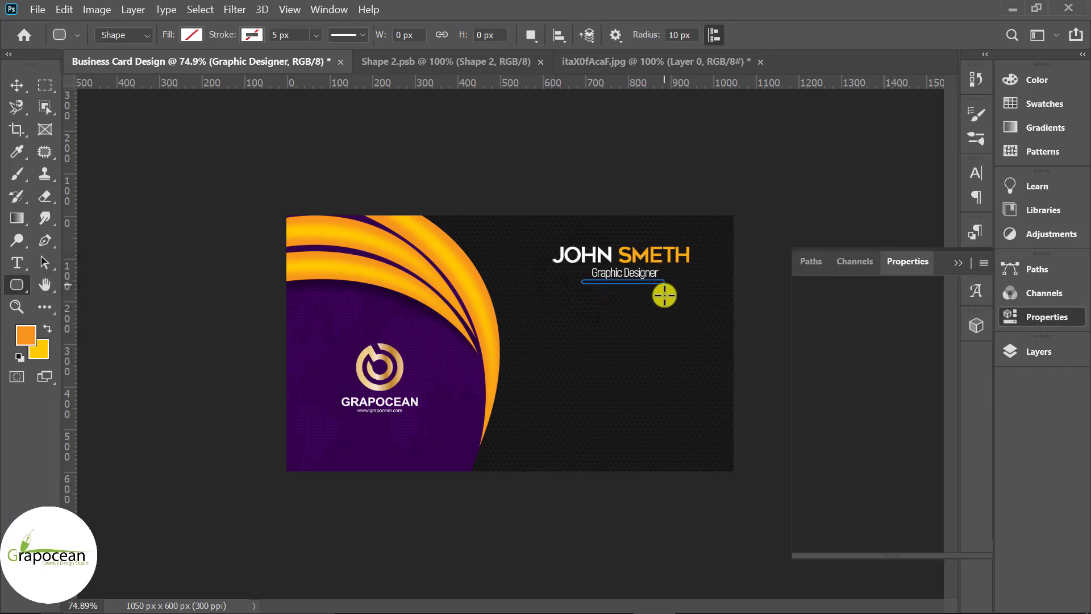
click(192, 35)
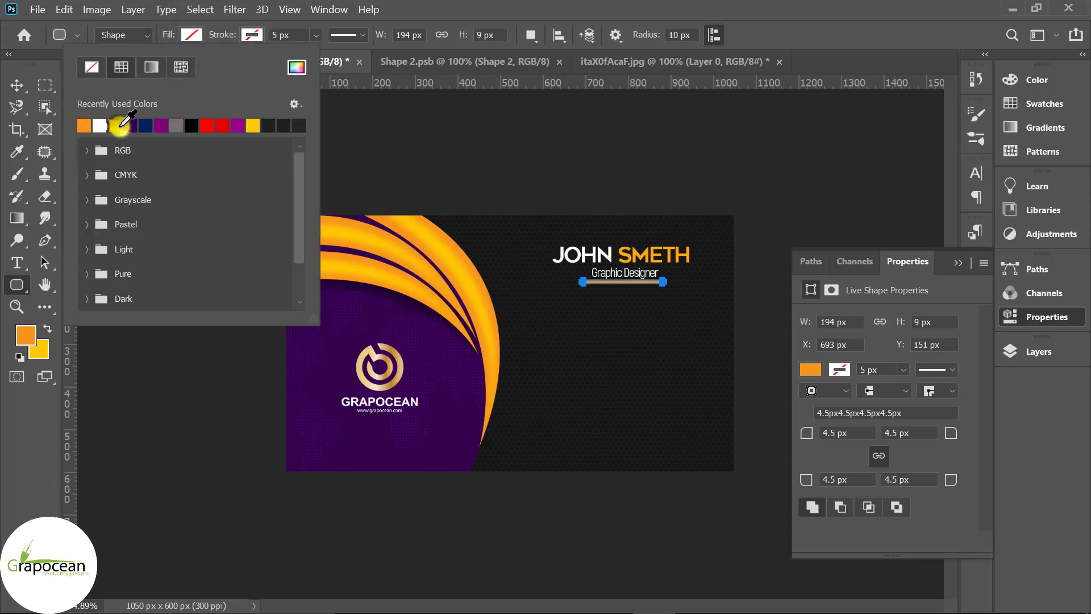
key(ctrl+Return)
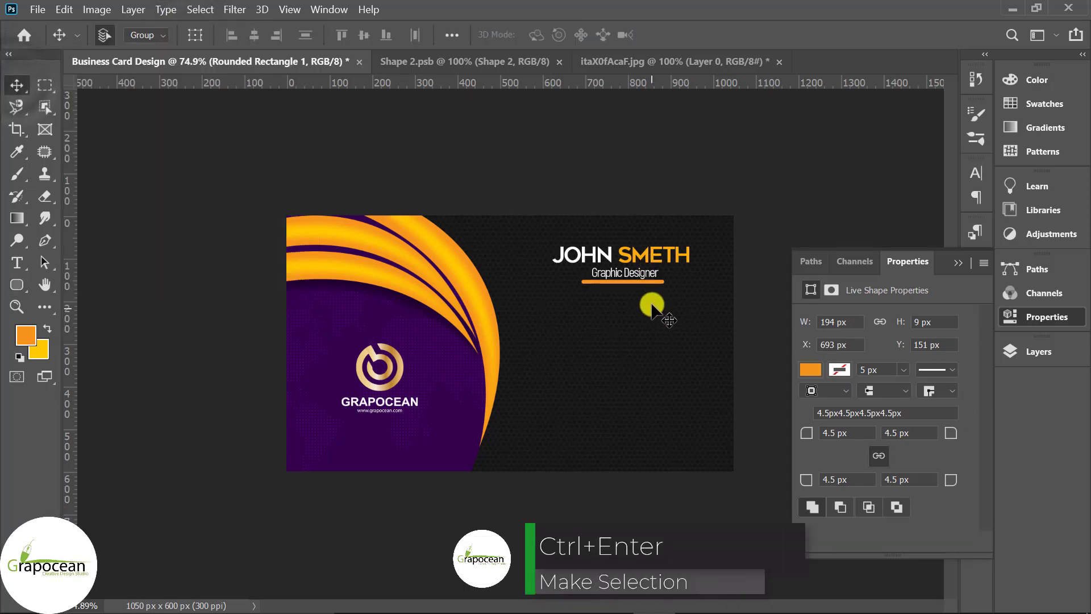
Select the Graphic Designer text and orange bar layers together
scroll(671, 259, up, 3)
scroll(671, 258, up, 2)
click(743, 213)
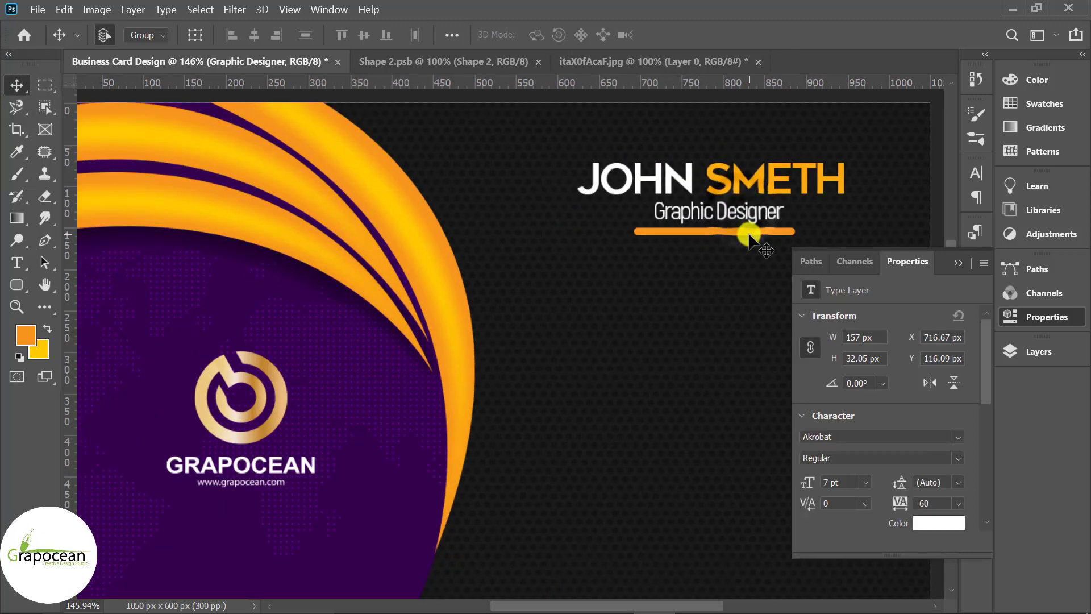
click(712, 234)
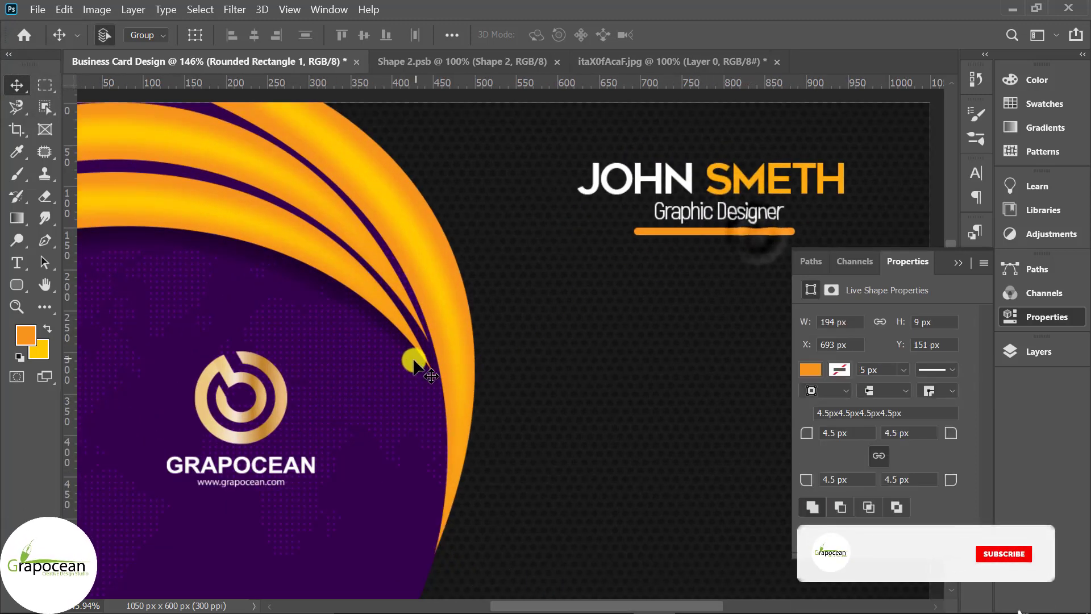
scroll(118, 301, down, 5)
click(17, 284)
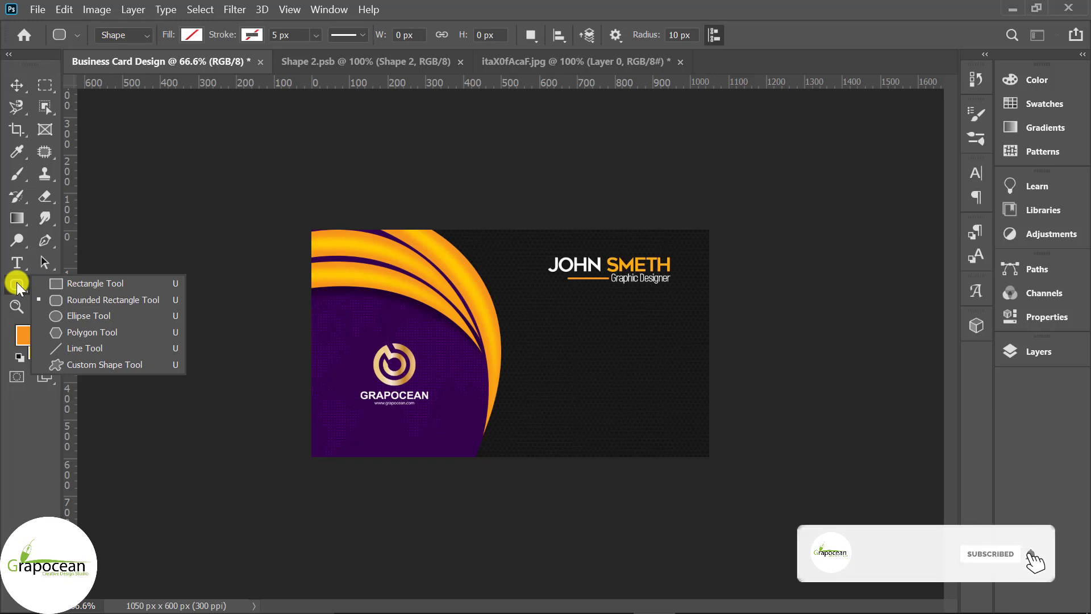
Draw a small rounded square on the card's right with a gold gradient fill
click(59, 299)
drag(647, 301, 674, 334)
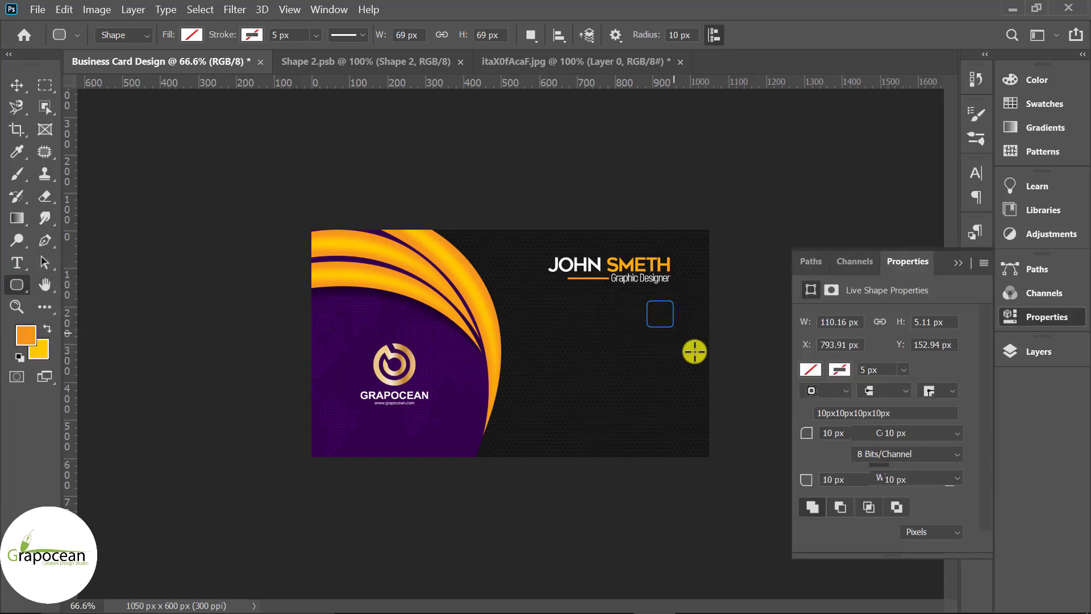
click(192, 35)
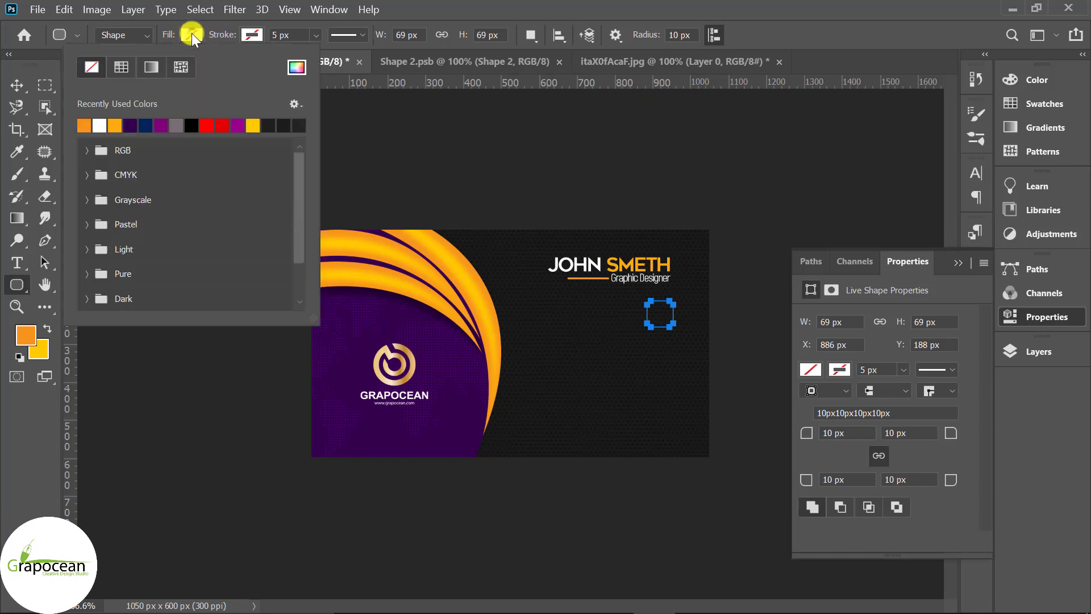
click(152, 68)
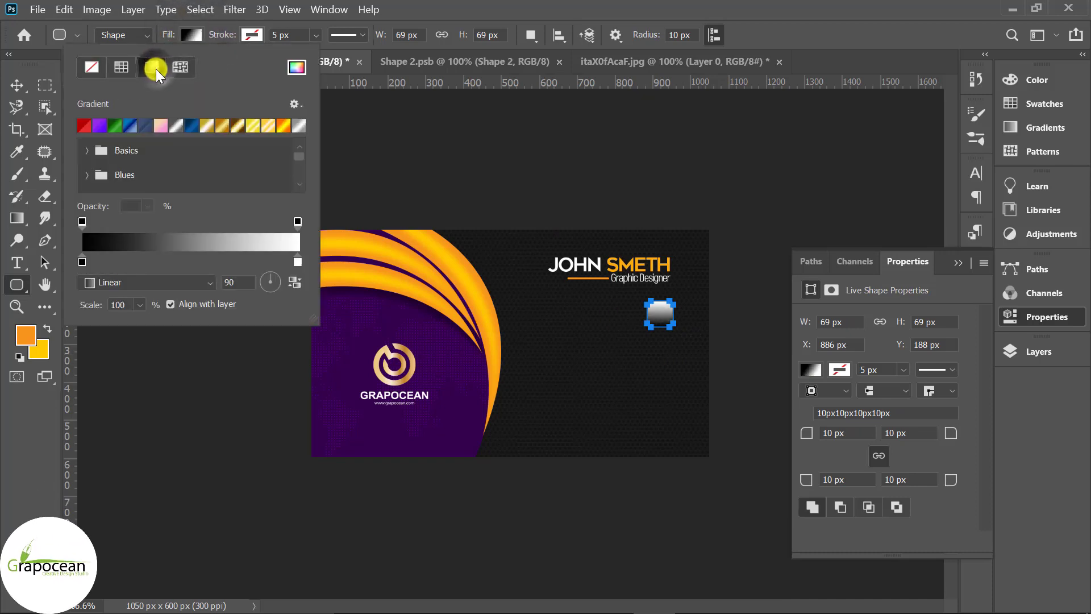
click(270, 127)
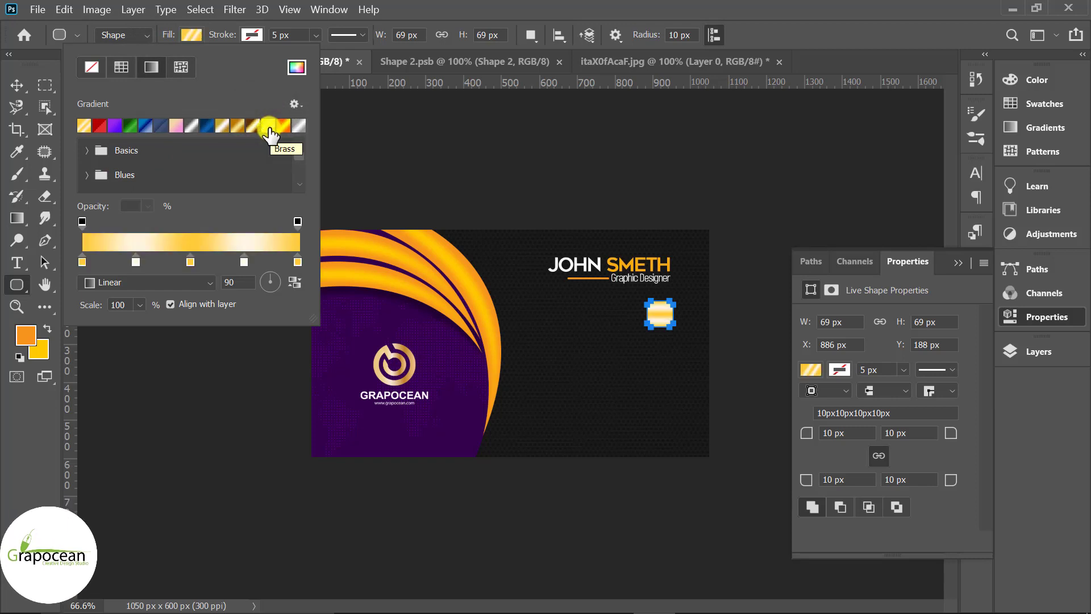
drag(269, 137, 132, 135)
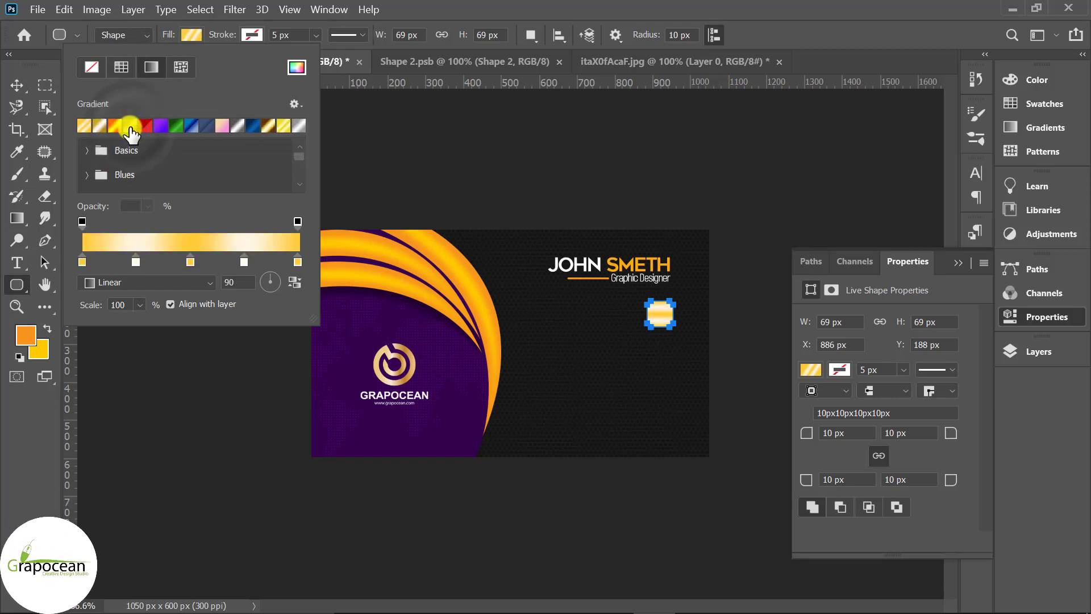
click(14, 94)
key(ctrl+0)
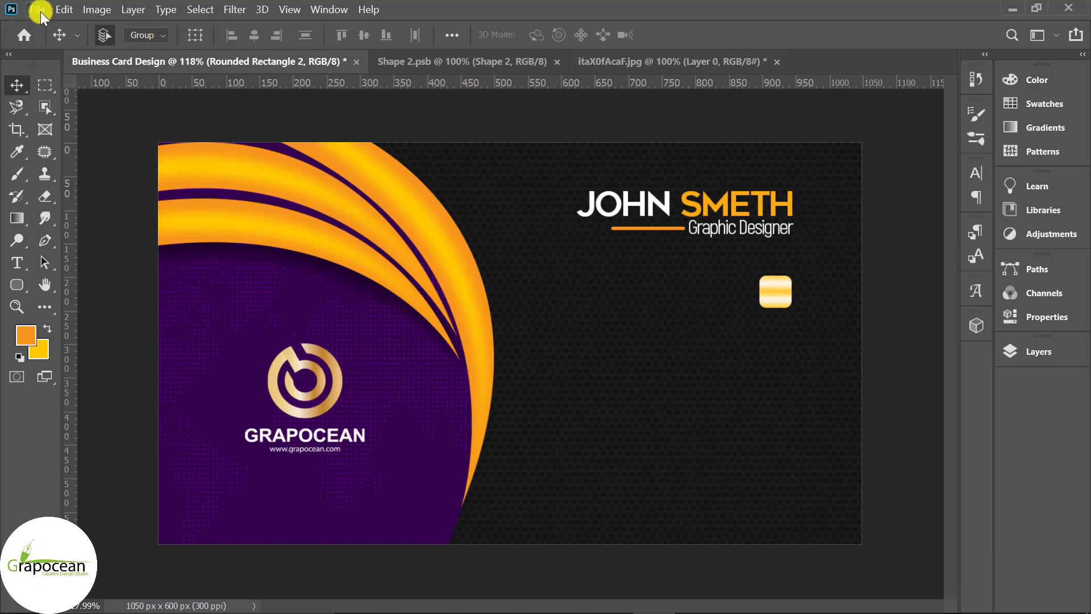
Duplicate the gold square below and select all three rounded square layers
drag(783, 302, 783, 387)
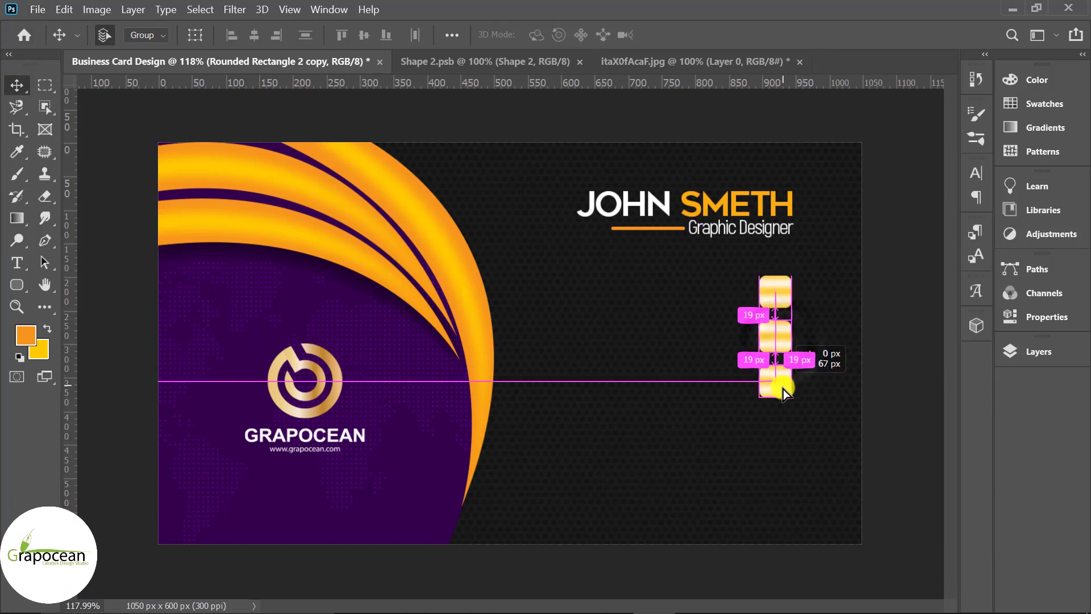
click(1039, 351)
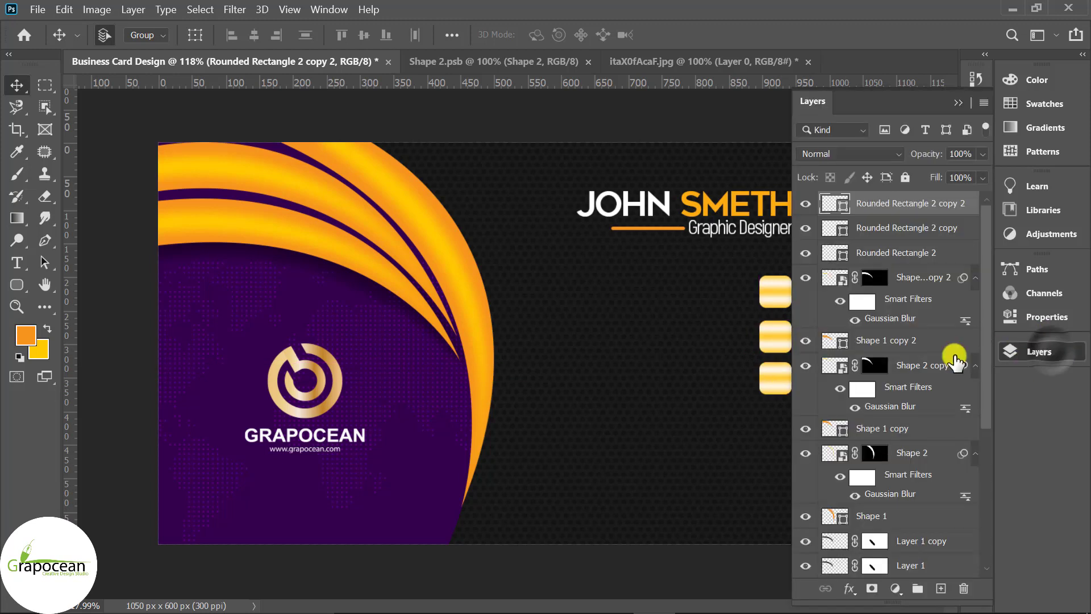
ctrl+click(922, 253)
ctrl+click(921, 228)
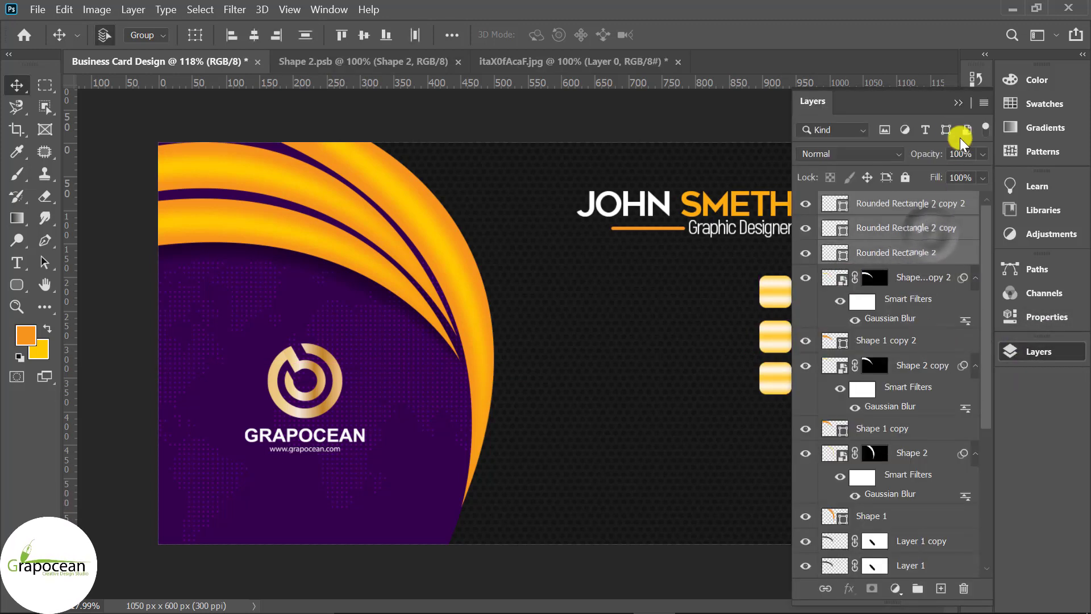
click(956, 109)
Scale the three squares to about 111.5%, lower them, and distribute their vertical centers
key(ctrl+t)
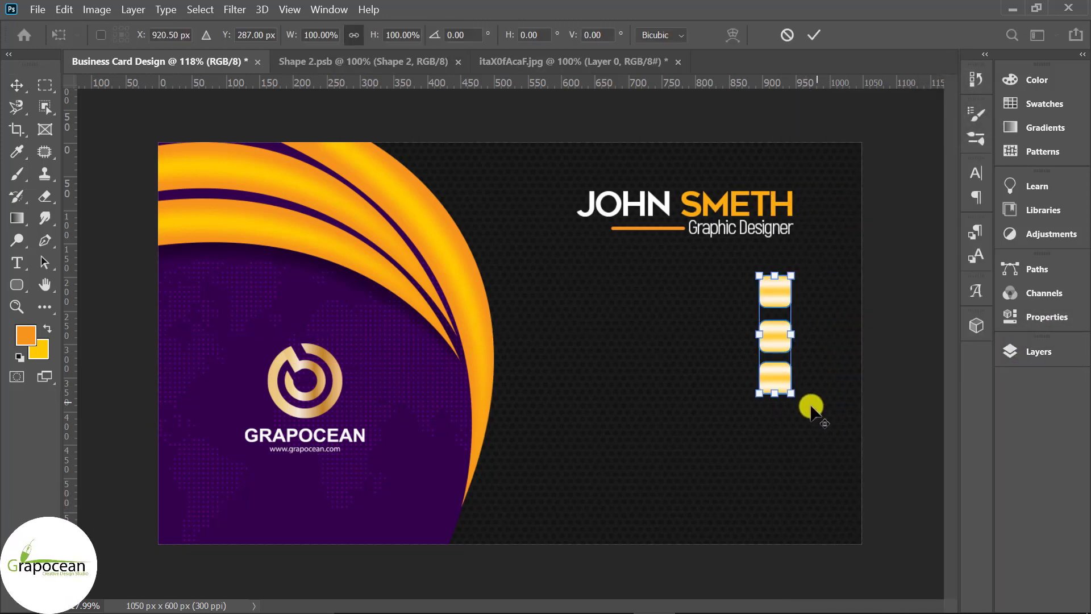
drag(797, 400, 798, 402)
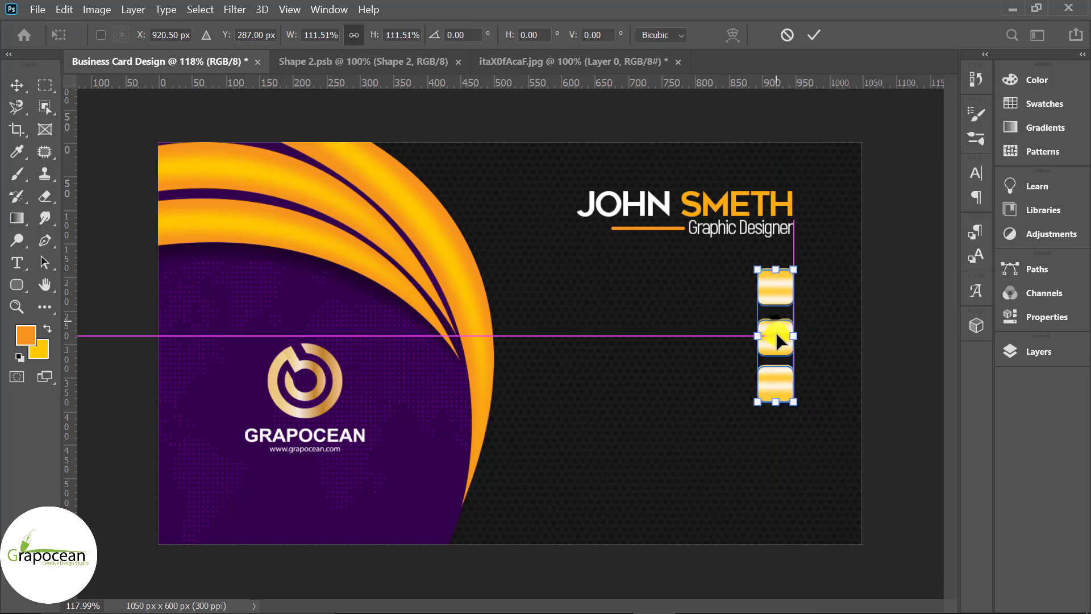
drag(775, 333, 776, 341)
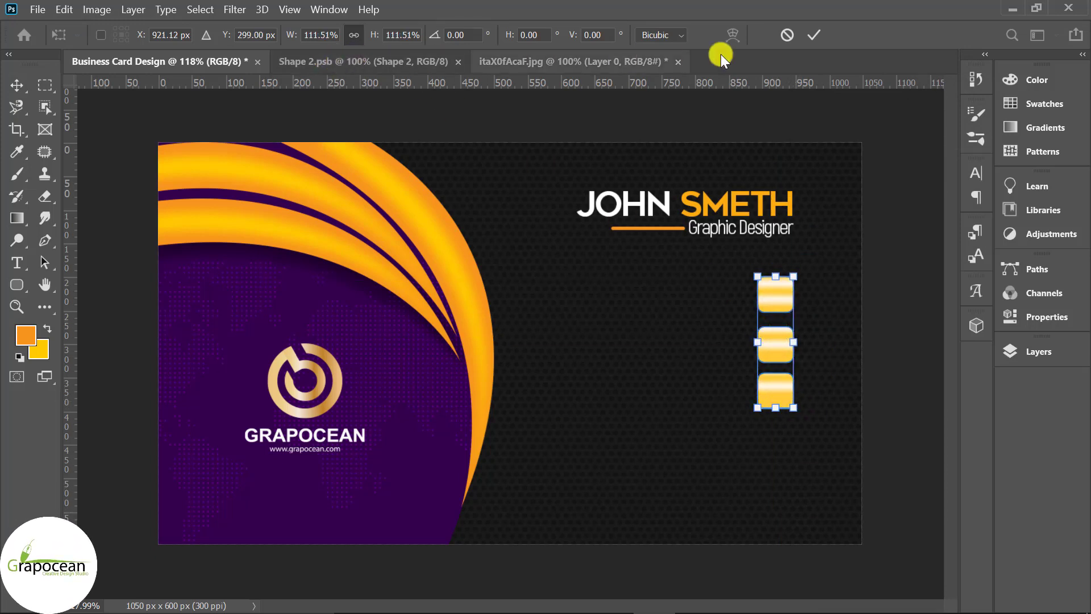
click(815, 35)
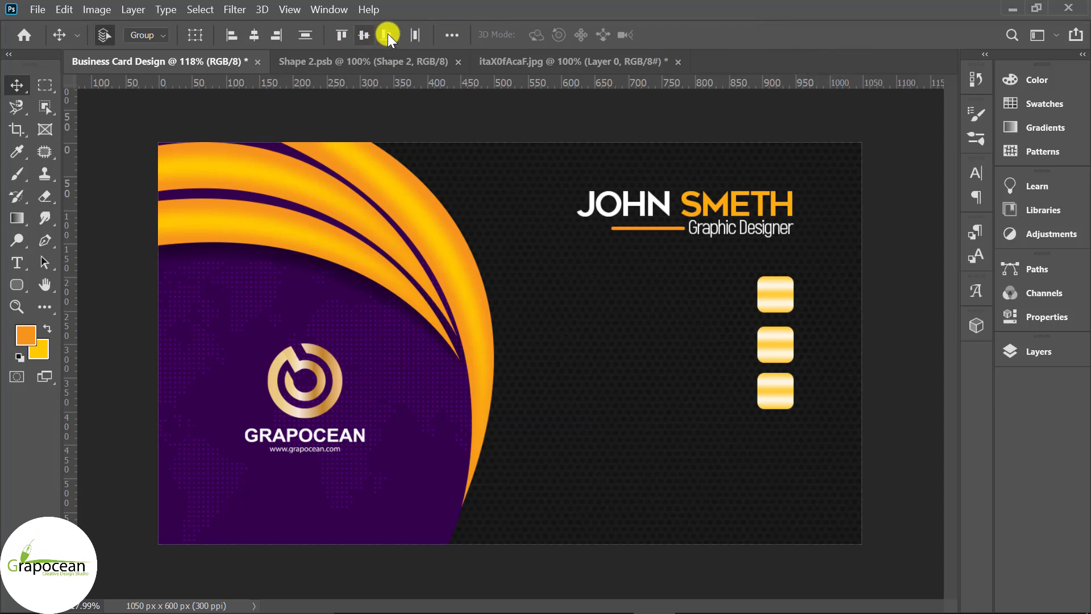
click(303, 33)
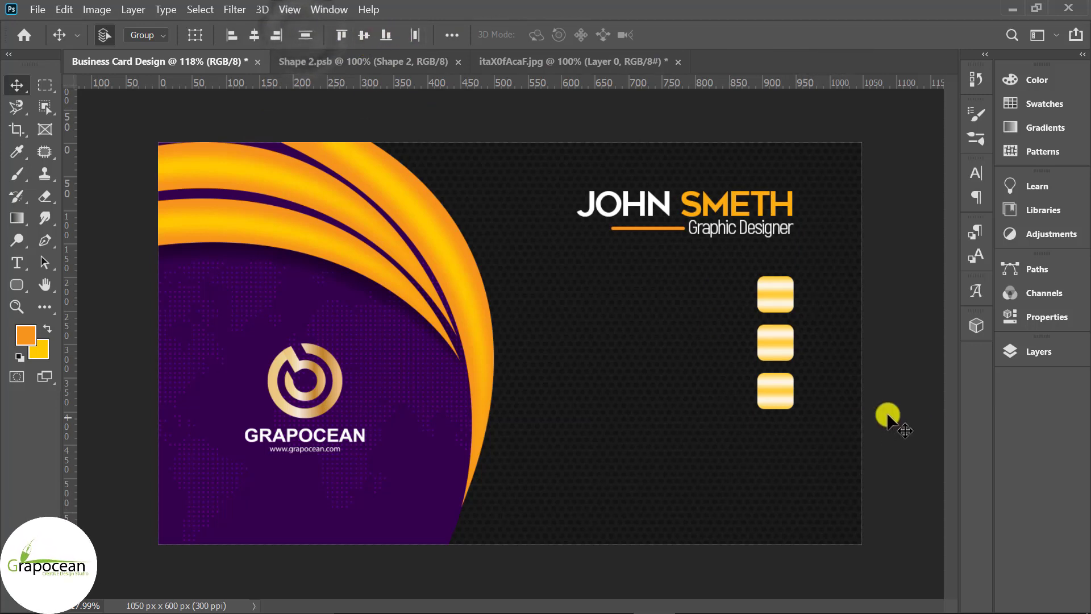
click(918, 407)
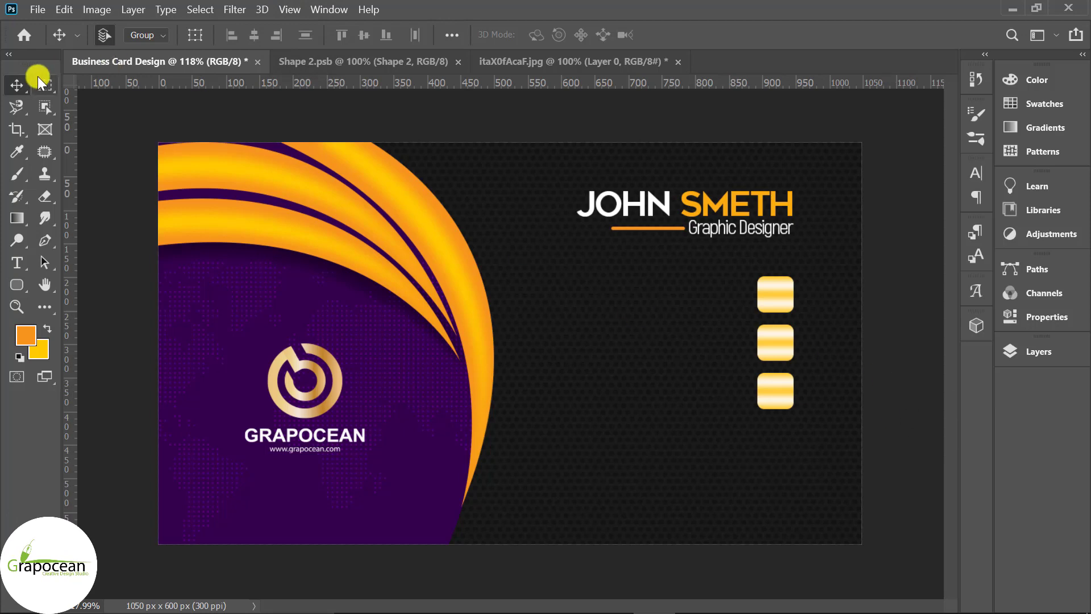
Open the phone, envelope and chain icon PNGs from Desktop > business card as separate documents
click(35, 10)
click(76, 43)
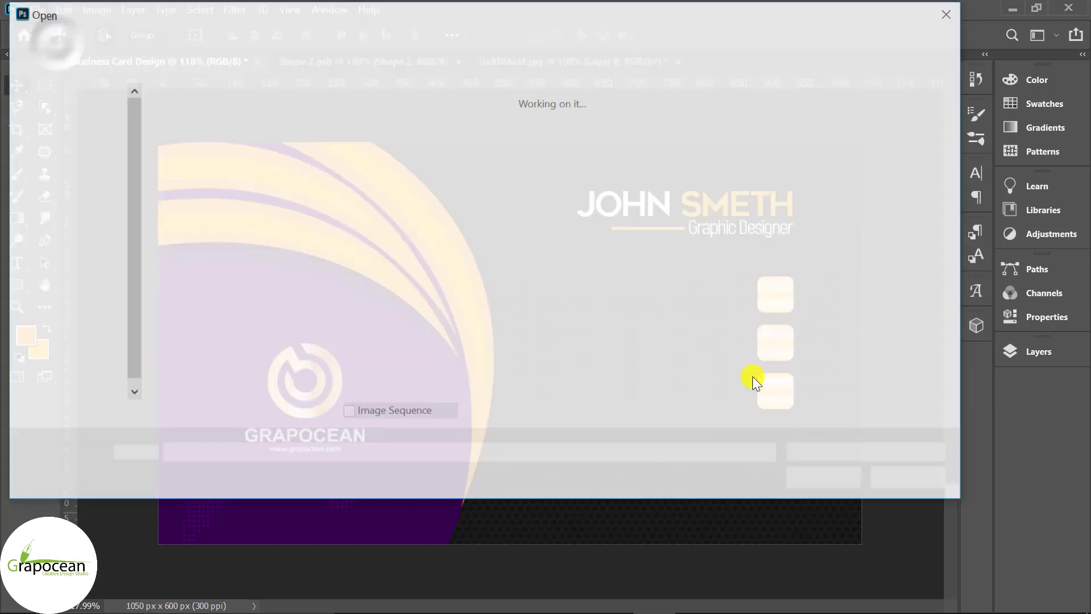
click(77, 180)
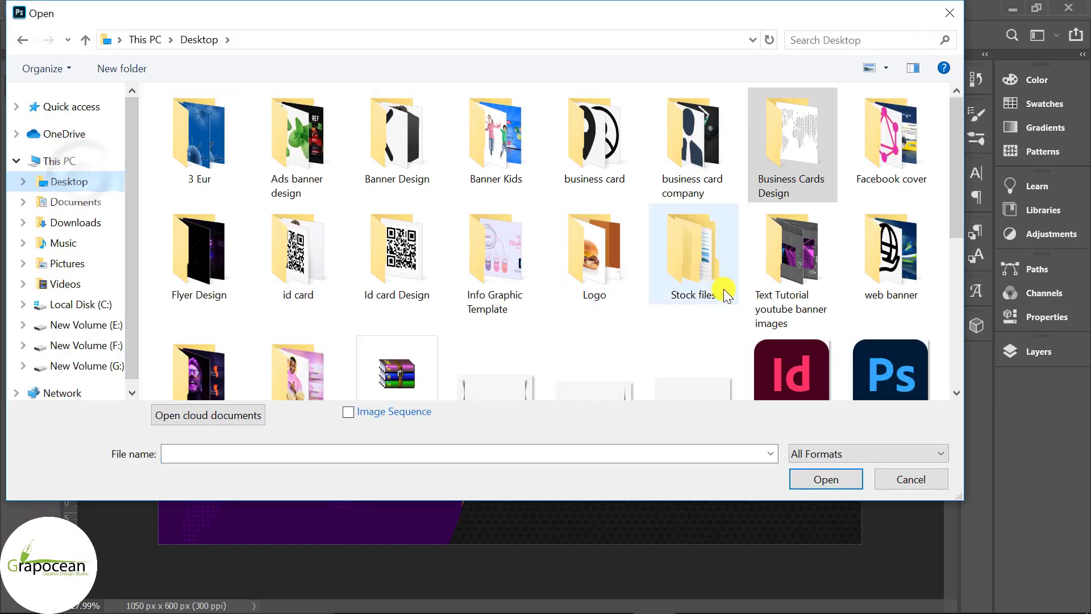
double_click(608, 135)
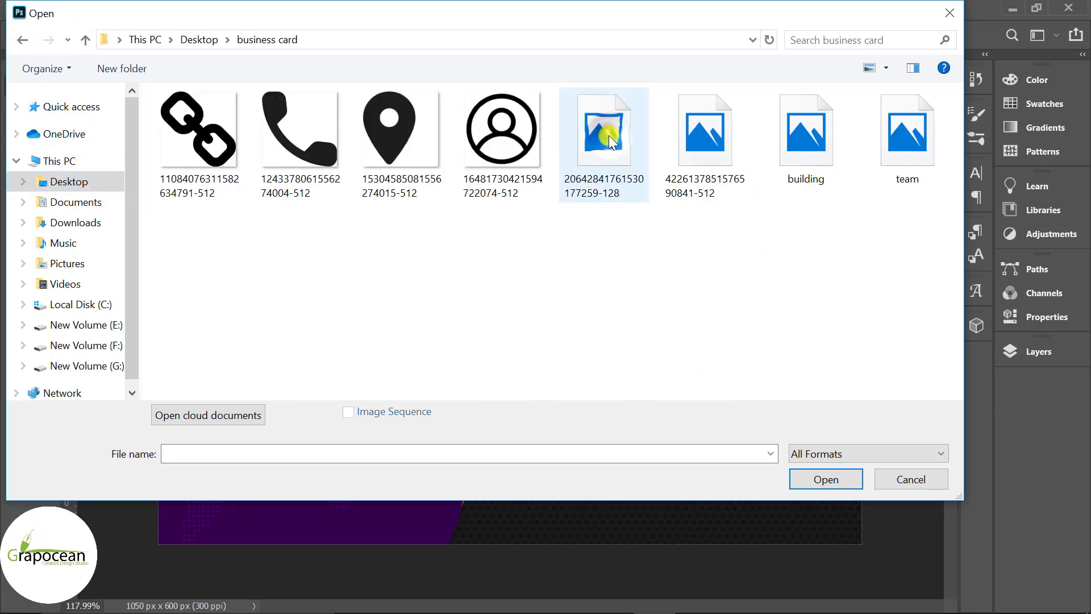
click(298, 146)
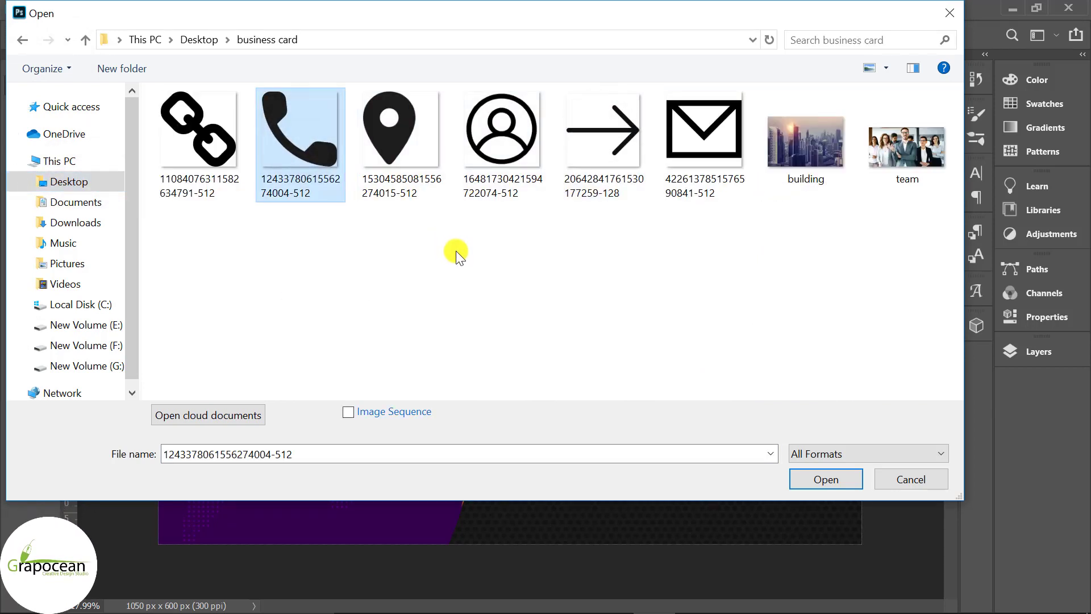
ctrl+click(703, 173)
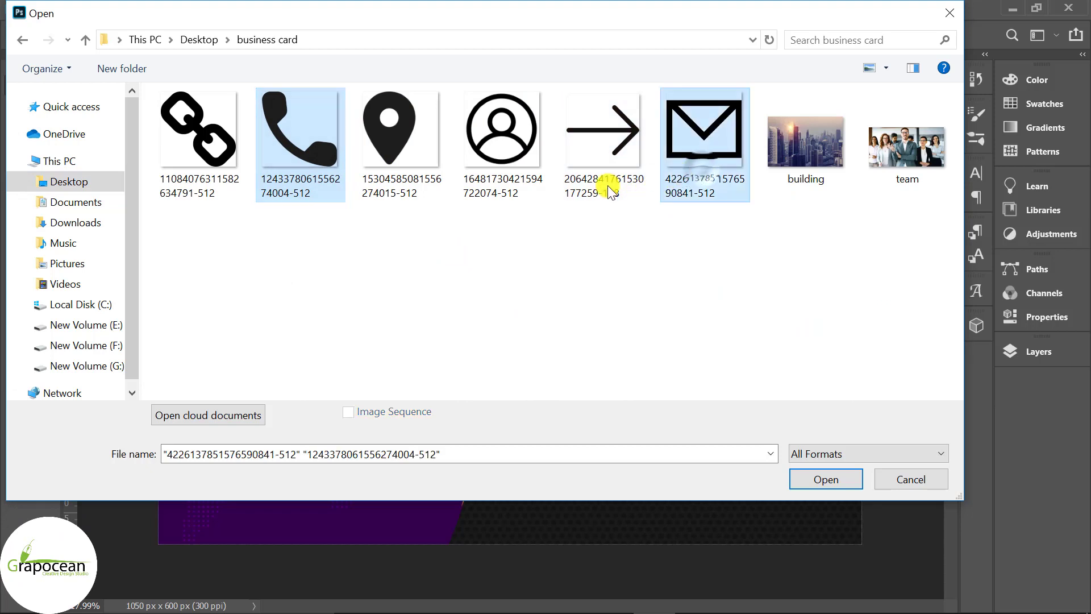
ctrl+click(226, 163)
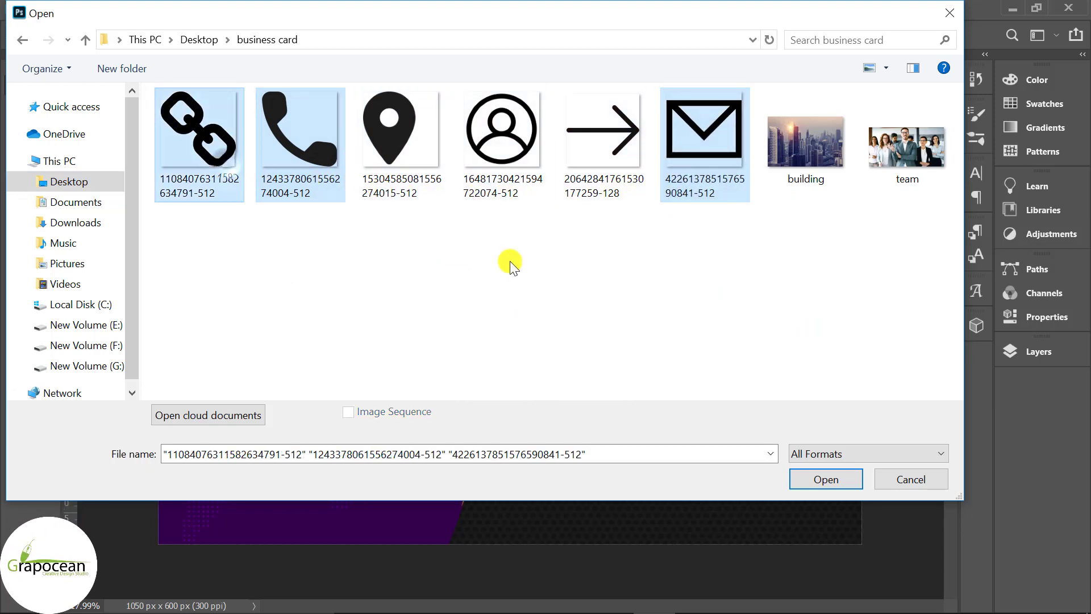
click(832, 466)
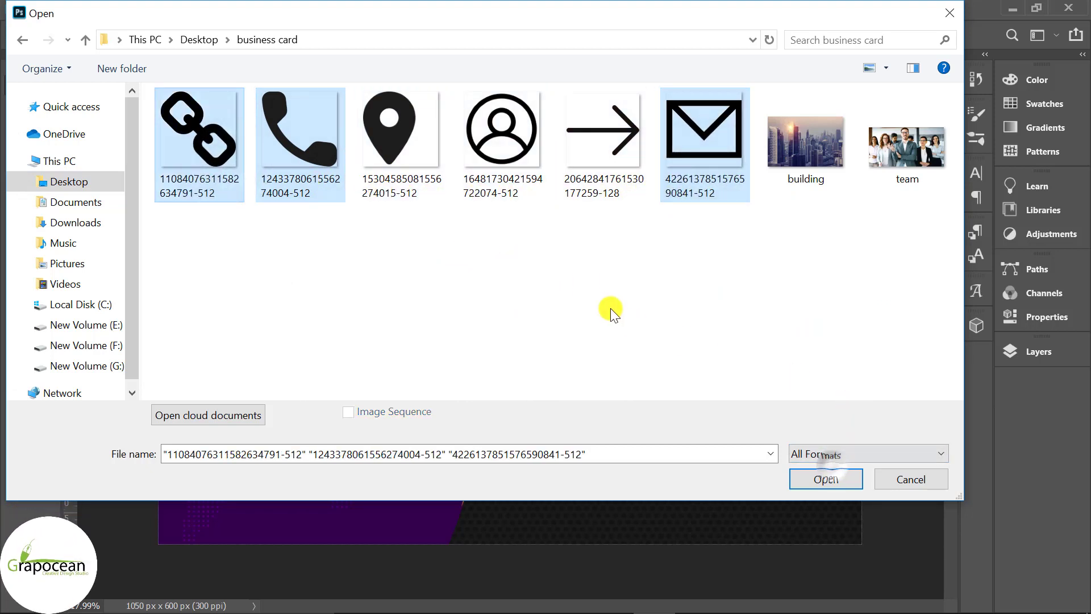
click(834, 476)
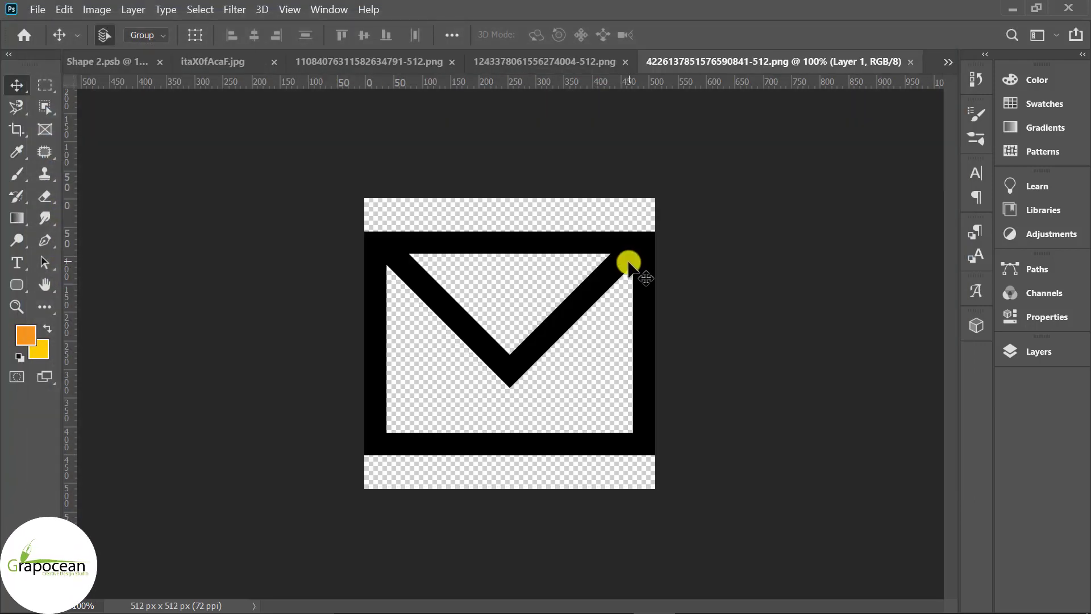
Copy the phone icon image and paste it into the Business Card Design document
click(574, 62)
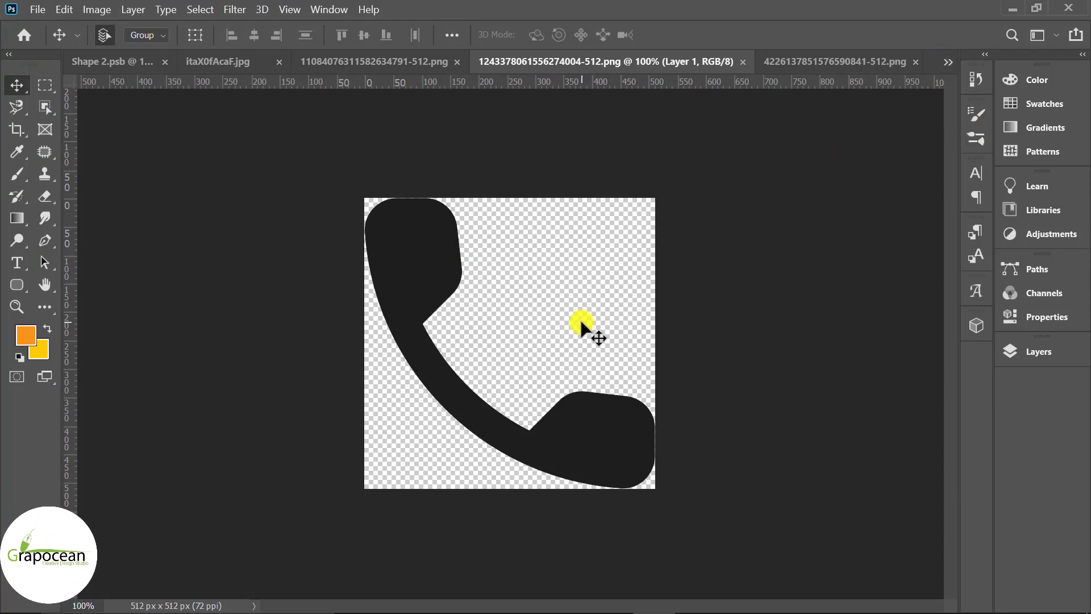
click(64, 8)
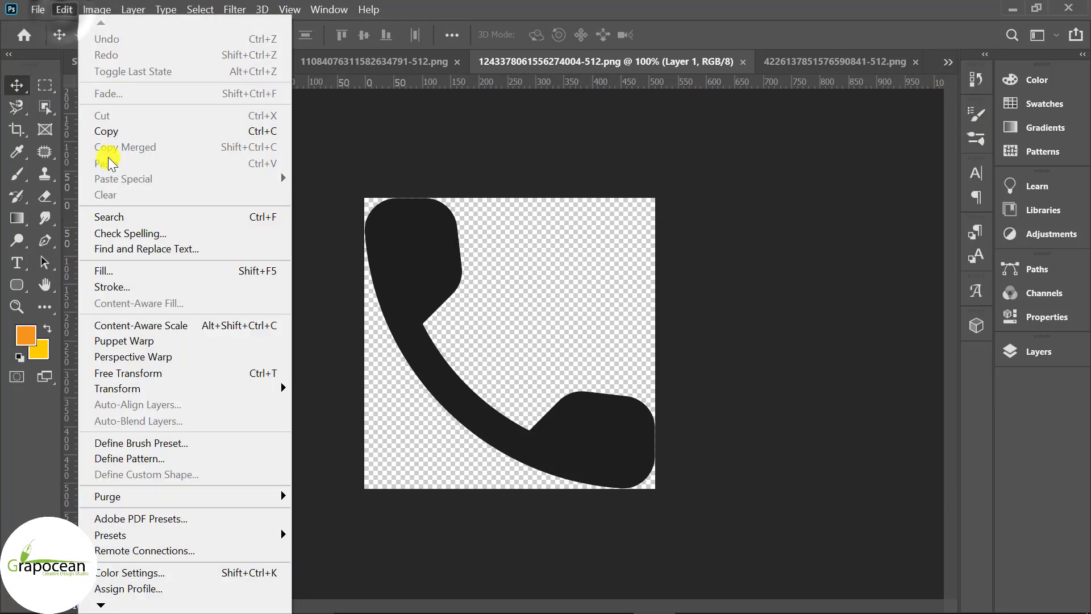
click(940, 46)
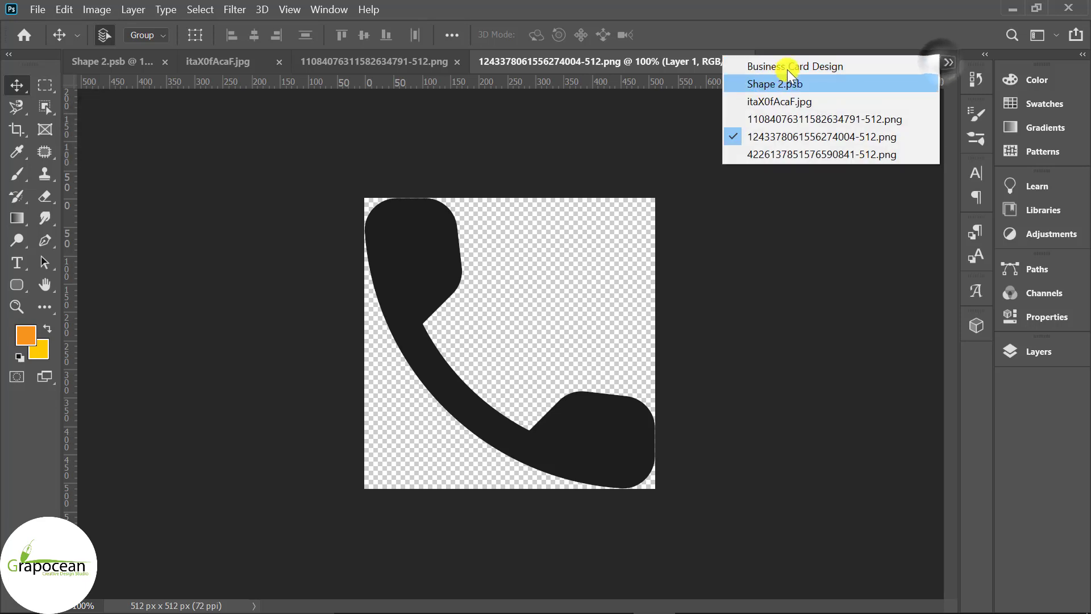
click(788, 67)
click(64, 10)
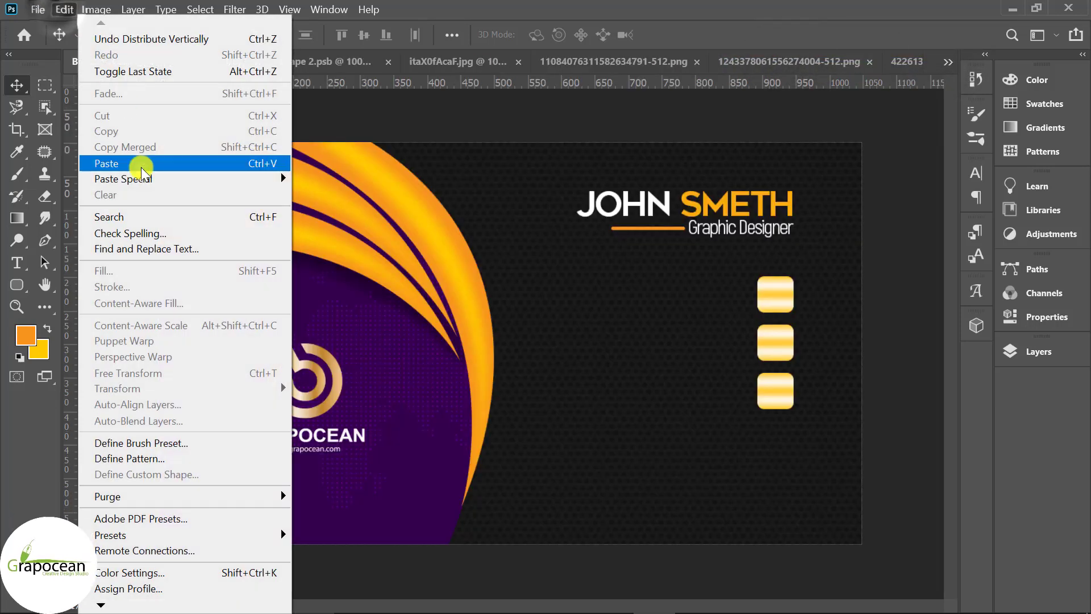
click(142, 165)
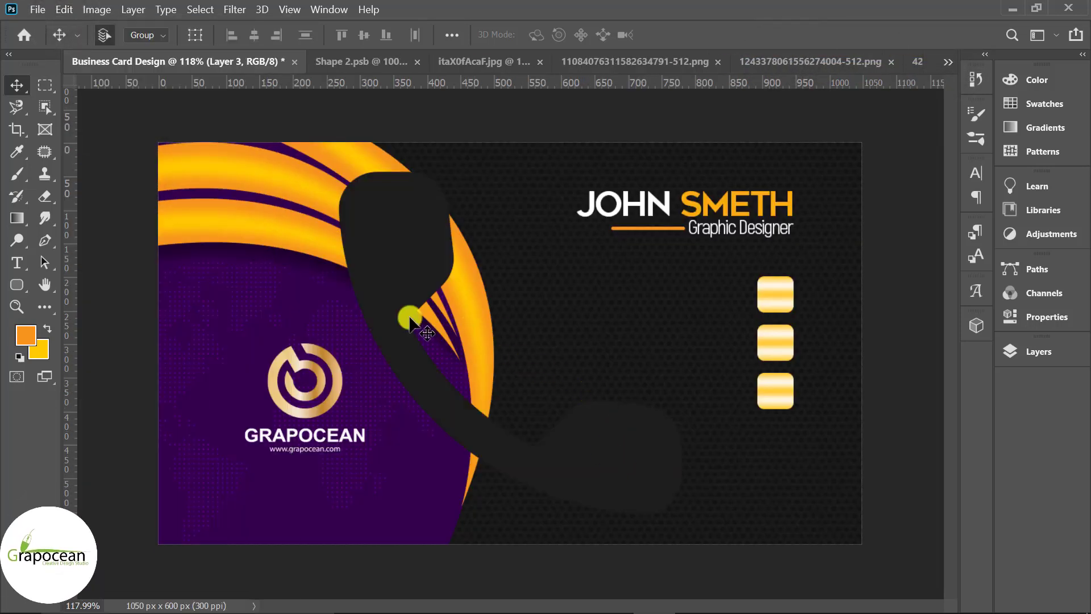
Free-transform the phone icon down to about 15% and fit it inside the top gold square
click(60, 10)
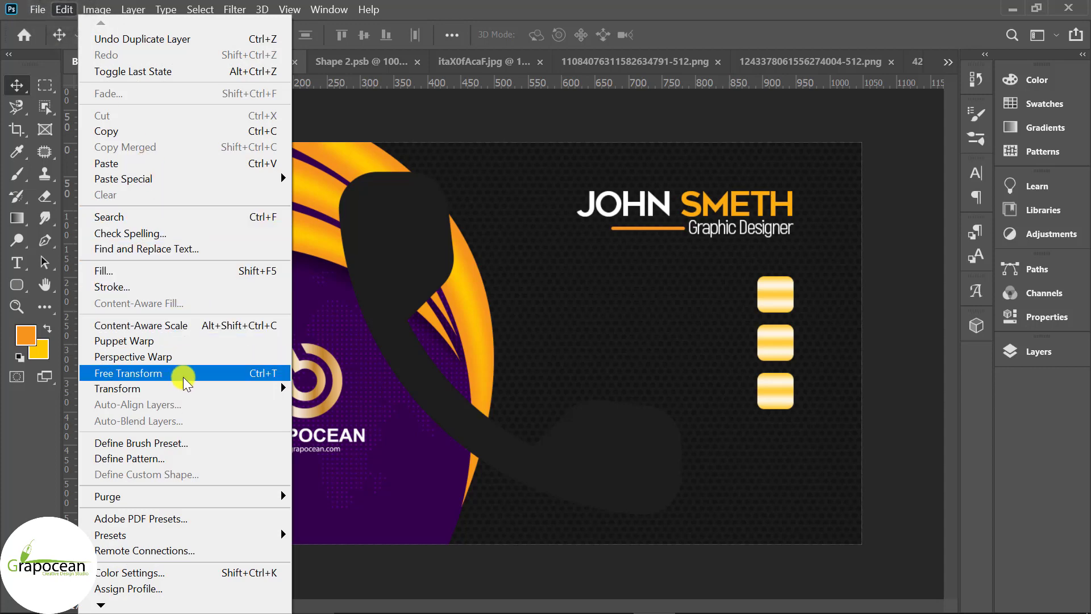
mouse_move(117, 387)
click(208, 373)
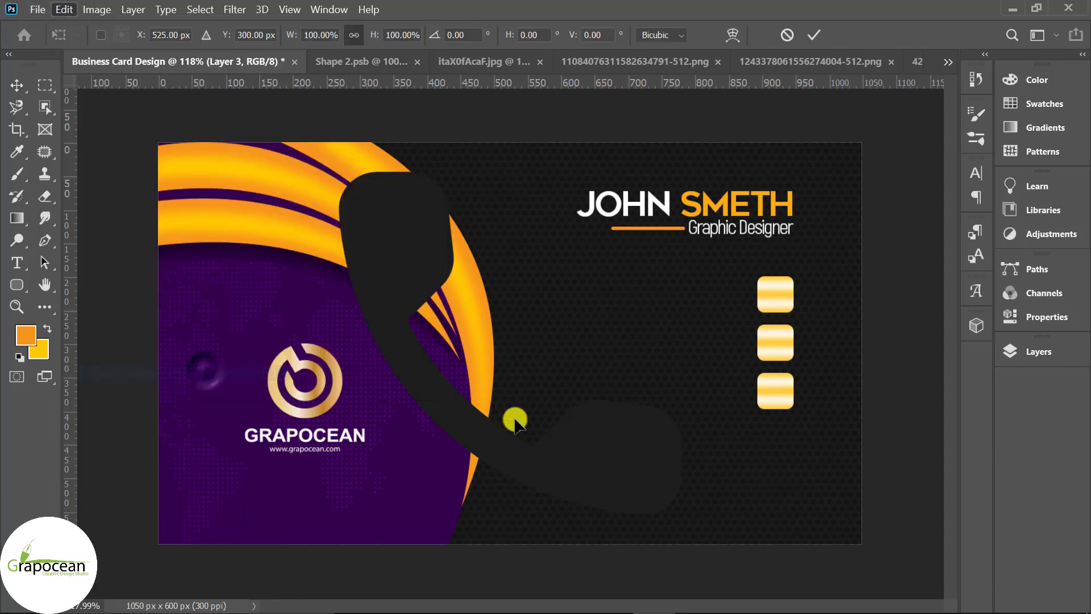
mouse_move(681, 507)
mouse_down()
mouse_move(525, 357)
mouse_move(798, 309)
mouse_move(776, 311)
mouse_up()
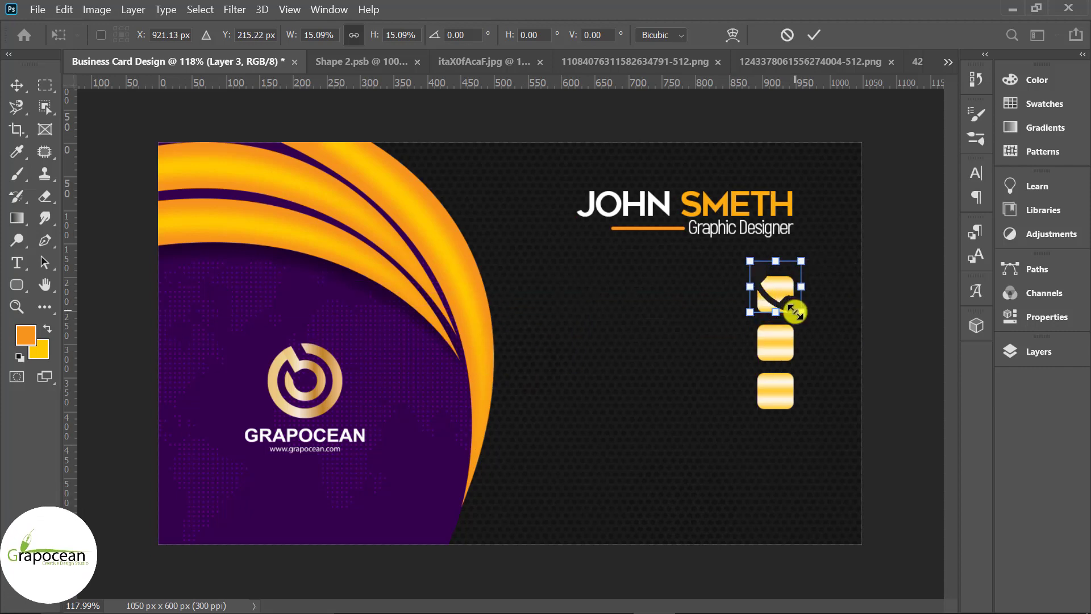
scroll(796, 309, up, 5)
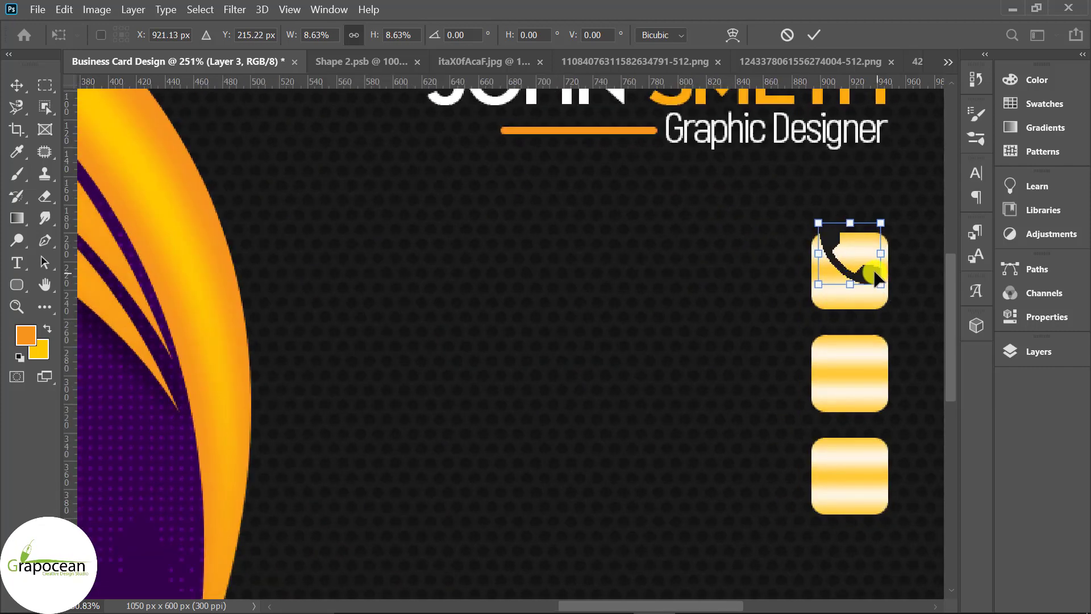
drag(861, 264, 876, 298)
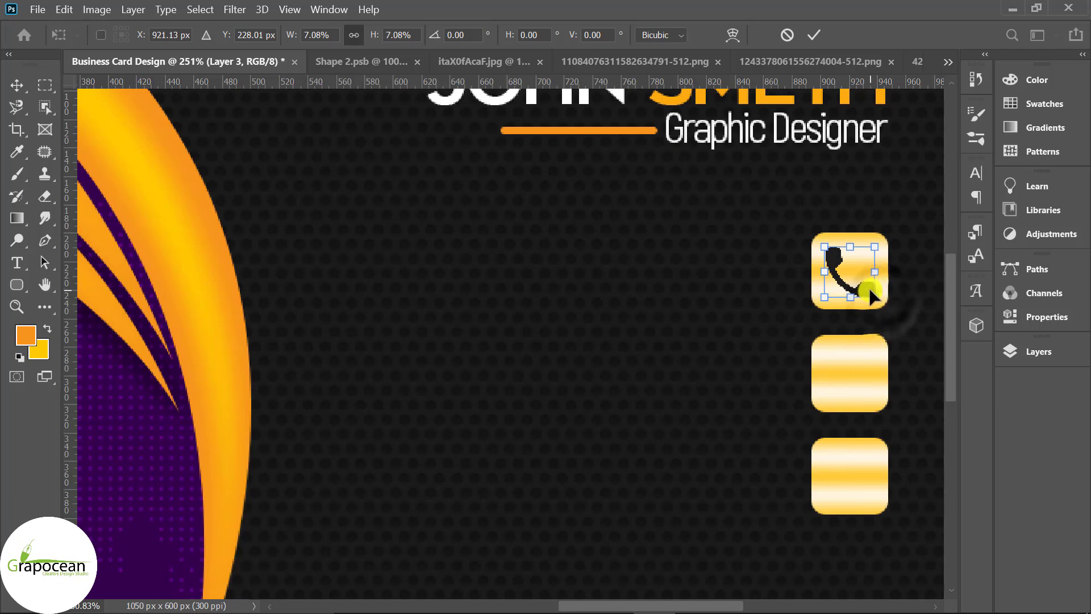
click(814, 35)
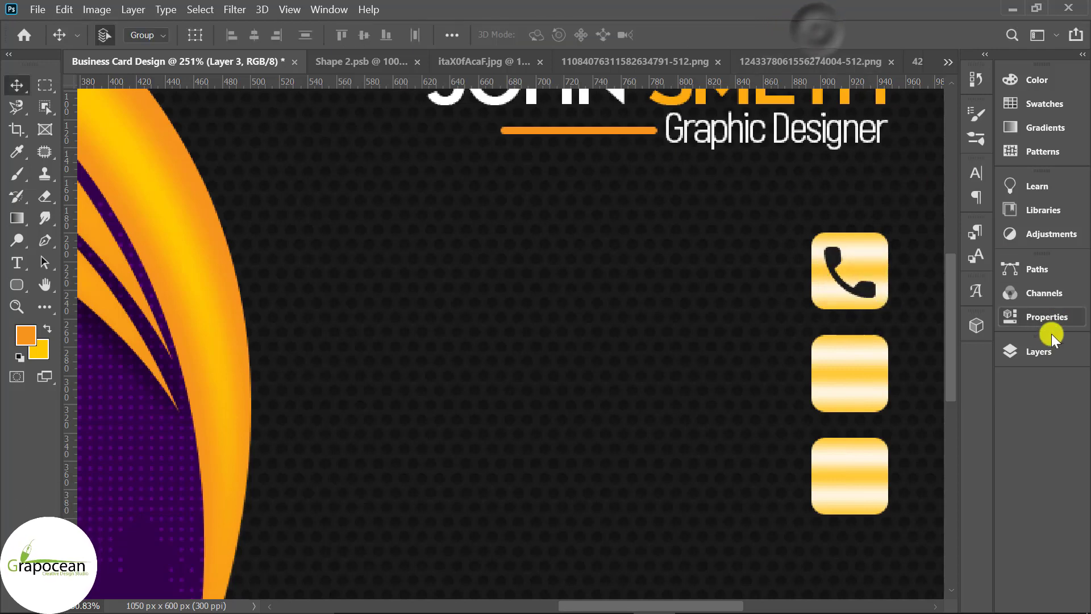
click(1050, 349)
Give the phone icon layer a white Color Overlay through Blending Options
right_click(940, 205)
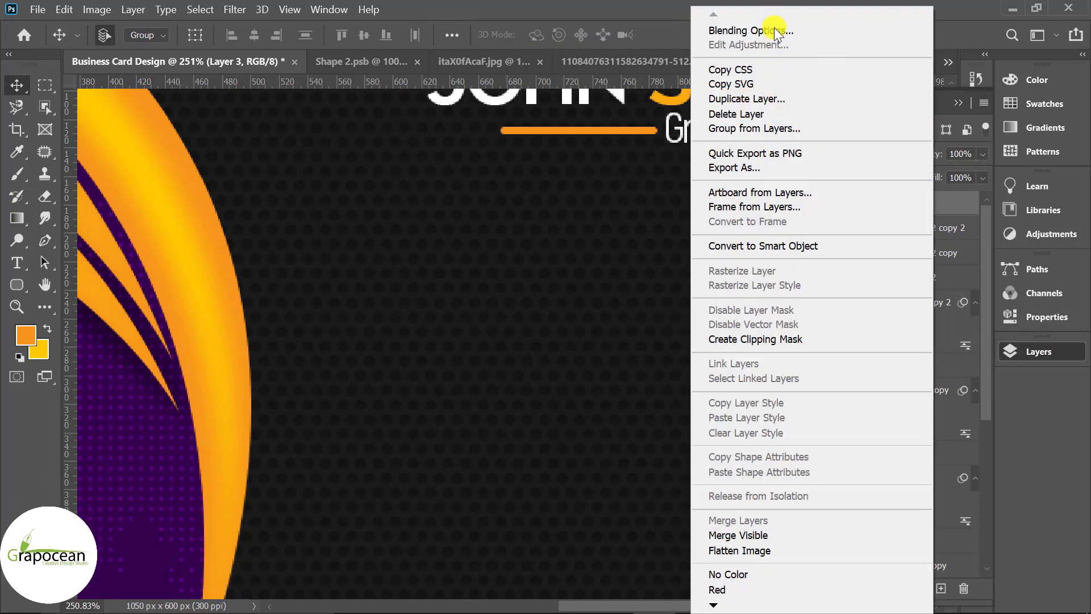
click(774, 28)
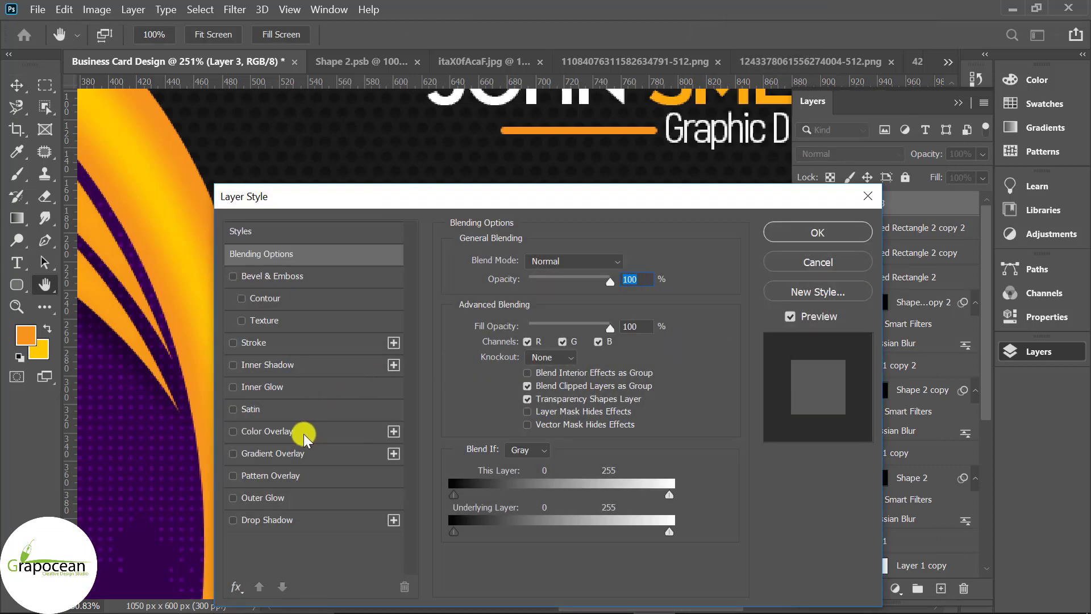
click(293, 432)
click(628, 264)
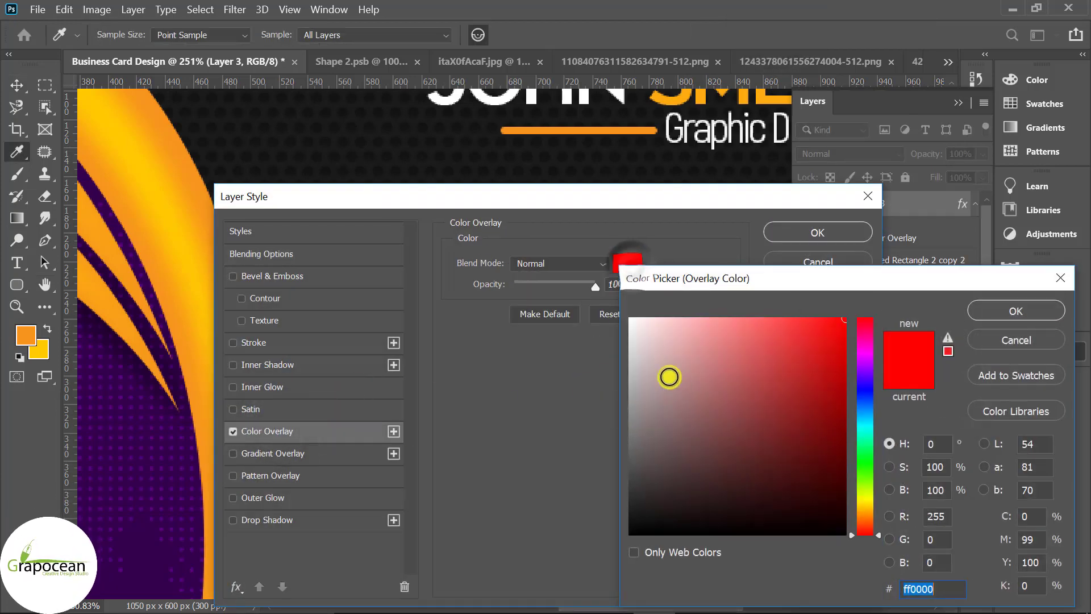
drag(669, 376, 629, 318)
click(1016, 310)
click(817, 232)
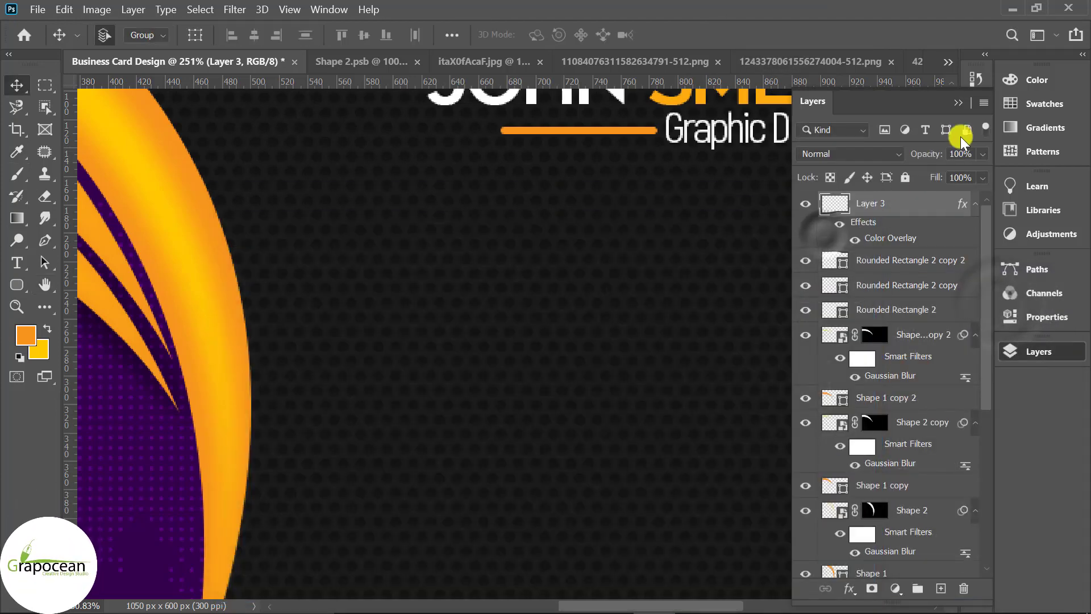
click(959, 106)
scroll(654, 292, down, 2)
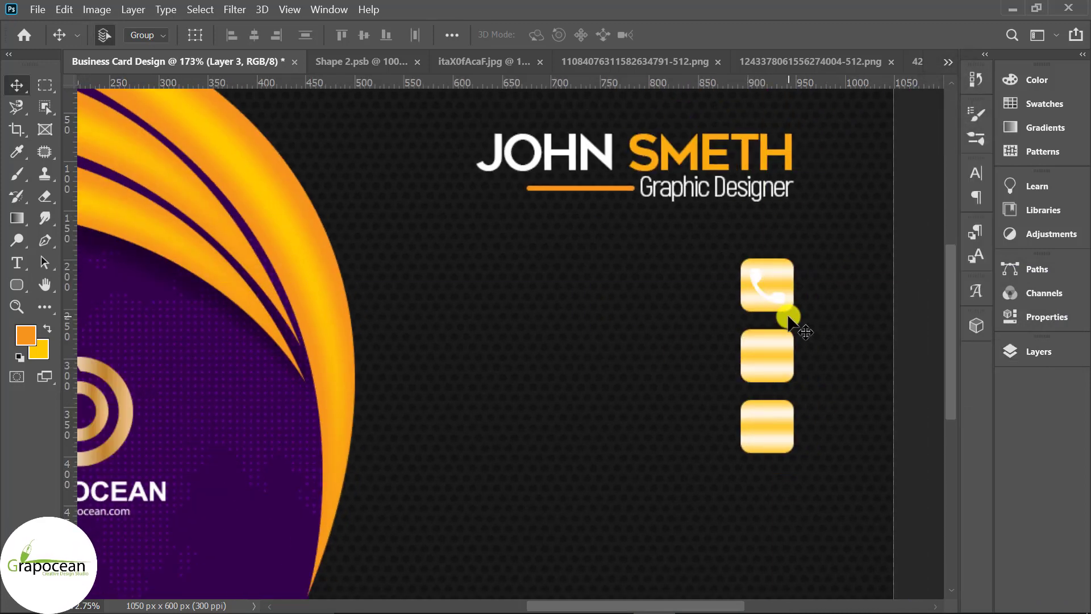
Fill the gold square behind the phone icon with a darker gold gradient
click(774, 287)
click(16, 284)
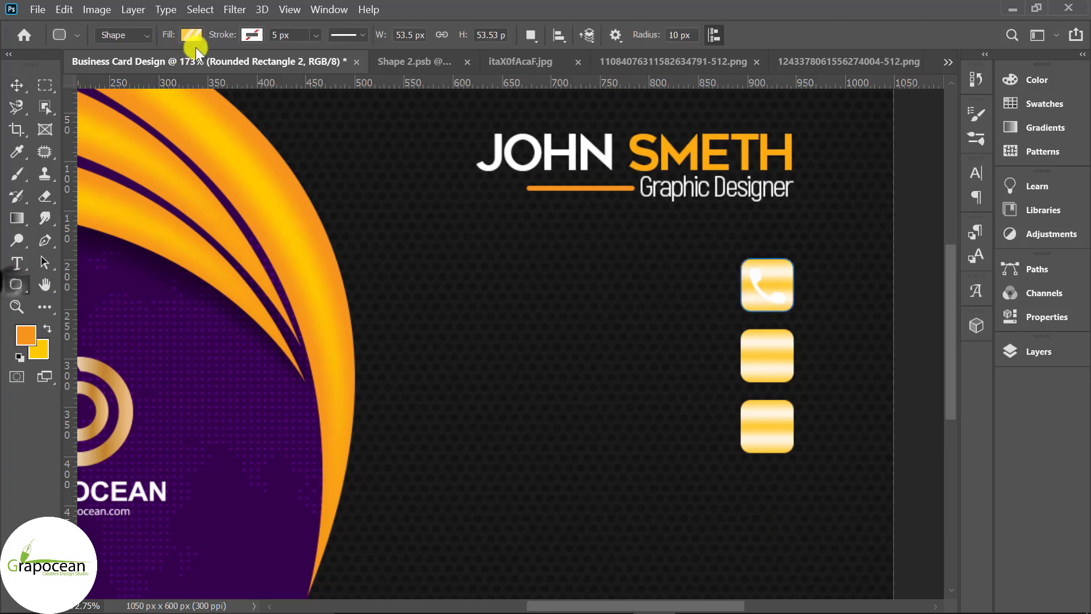
click(191, 35)
click(124, 122)
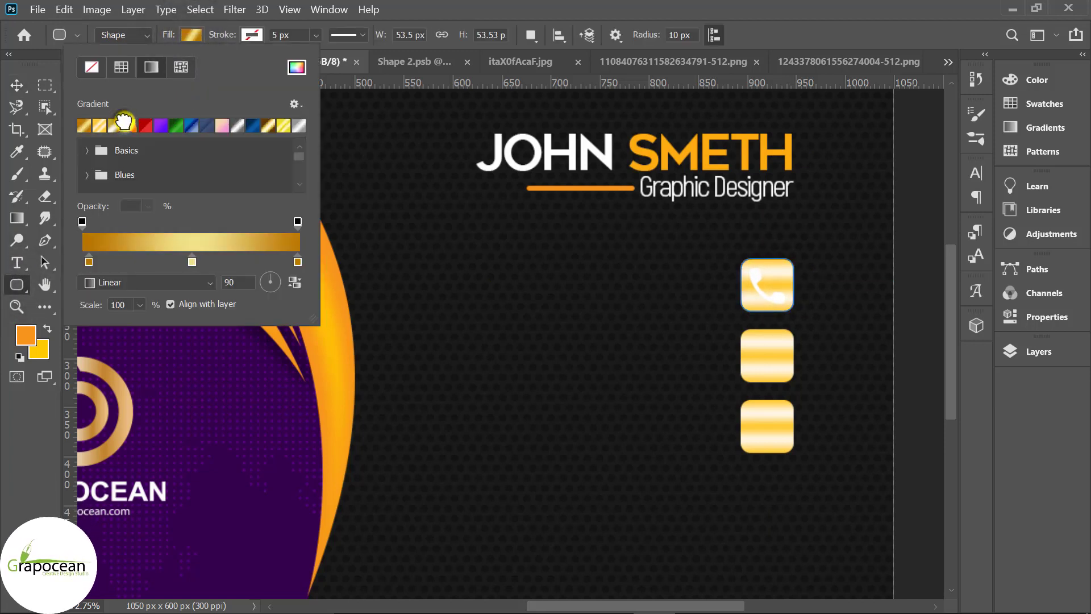
click(17, 85)
Select the second icon square and duplicate the Graphic Designer text beside the phone icon
click(492, 278)
click(769, 345)
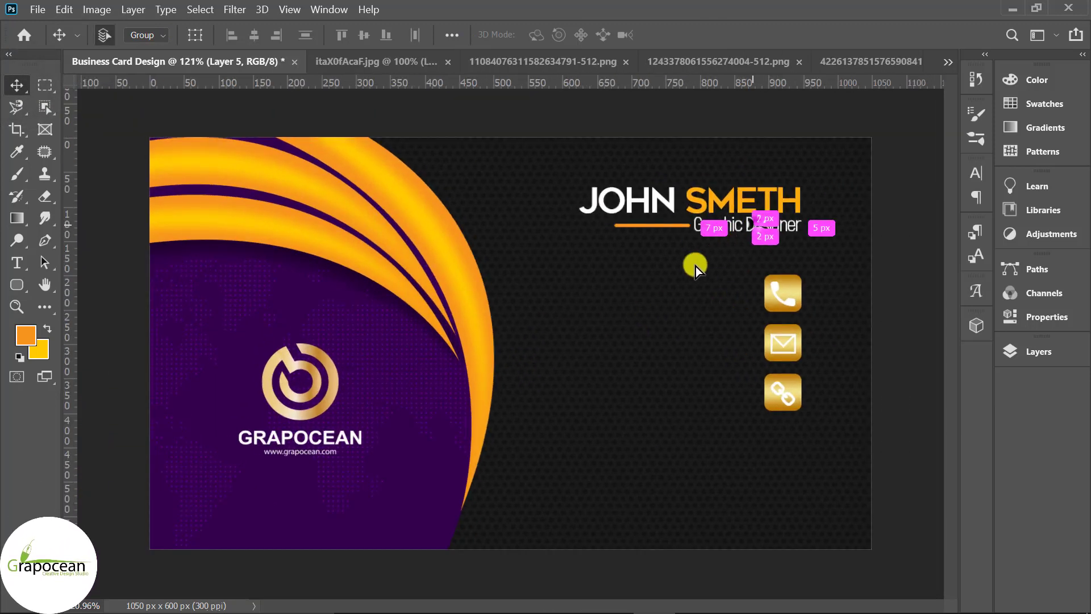
drag(746, 226, 682, 286)
Replace the copied Graphic Designer words beside the phone icon with a phone number
click(17, 263)
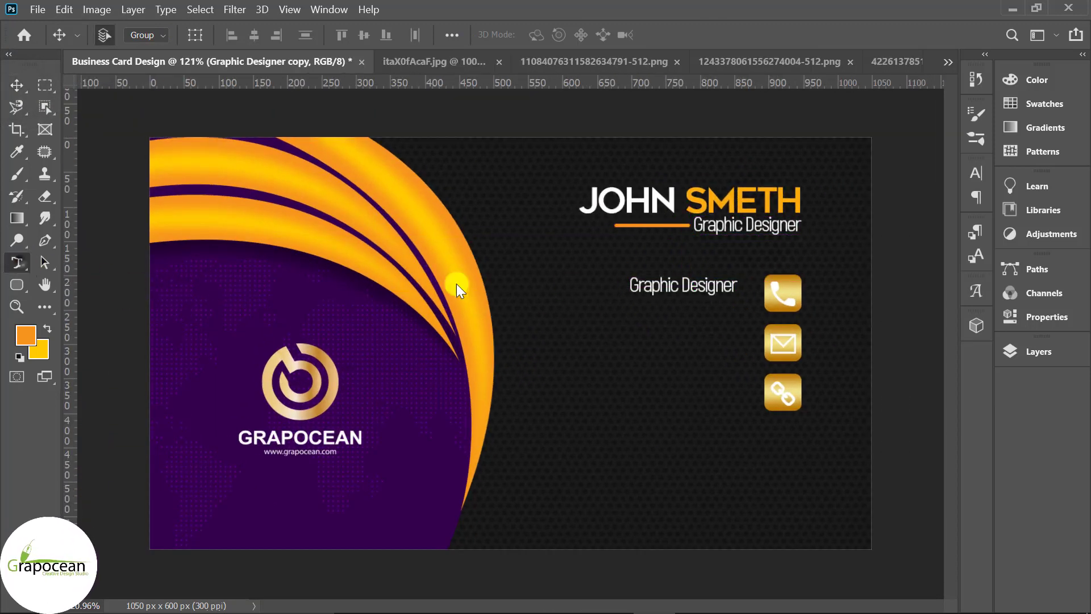
drag(630, 287, 818, 301)
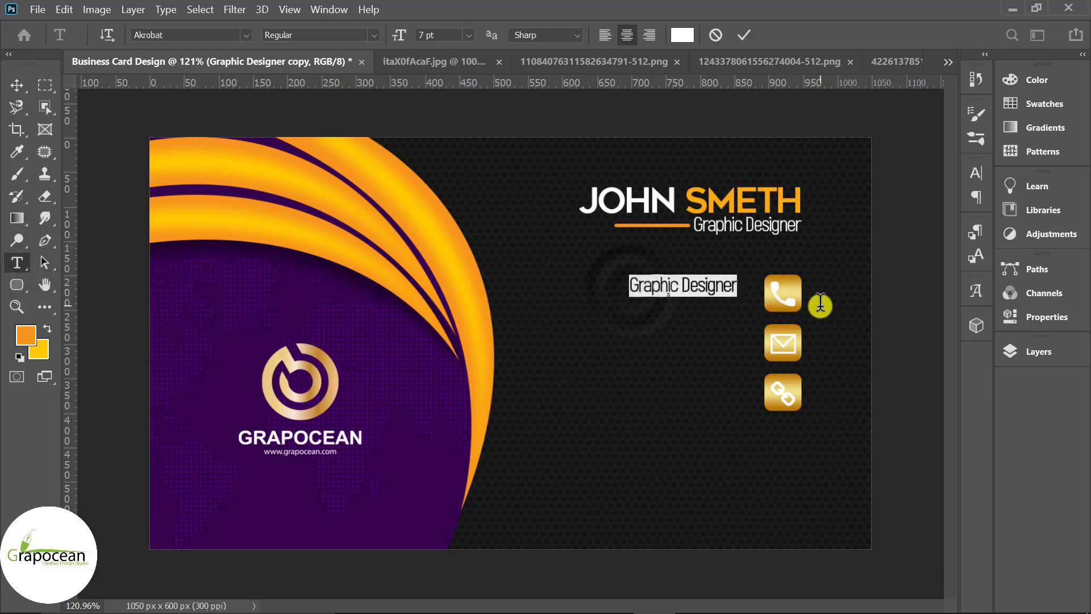
key(BackSpace)
text(+88)
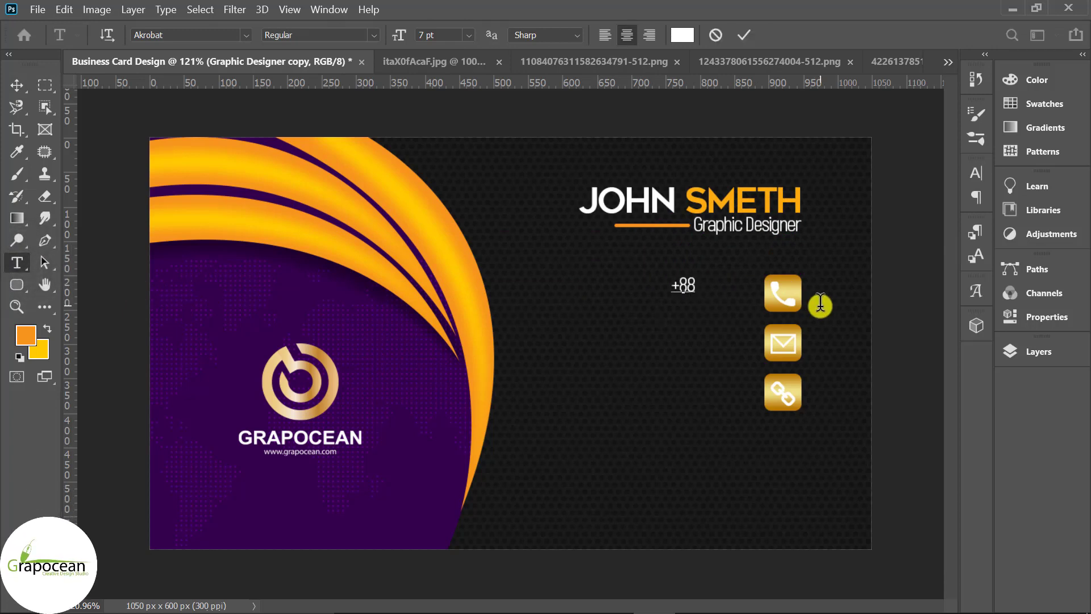
text(0-)
text(1111-2222-)
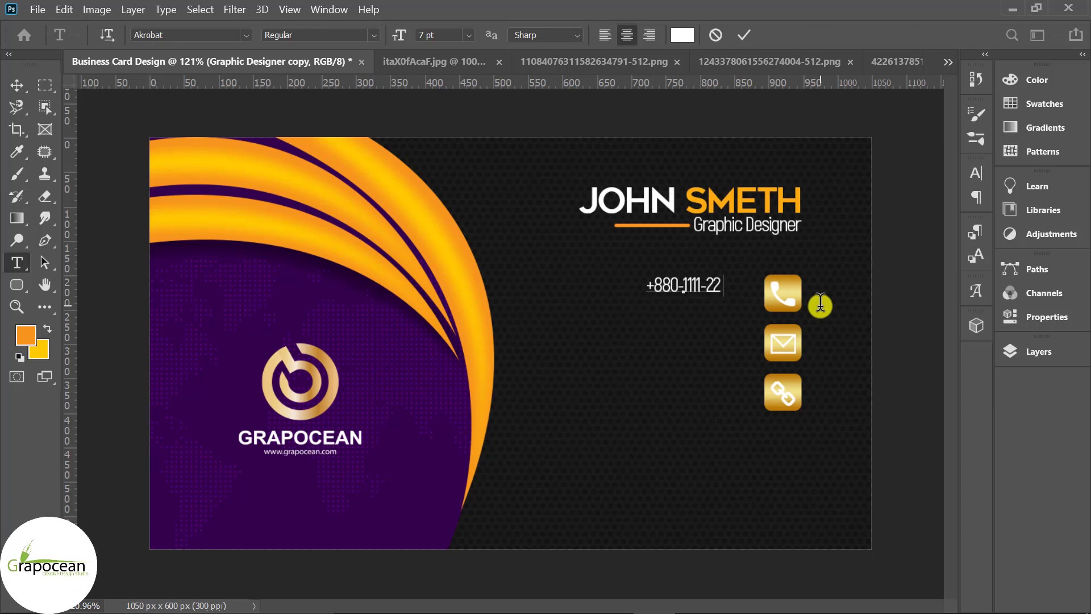
text(3333)
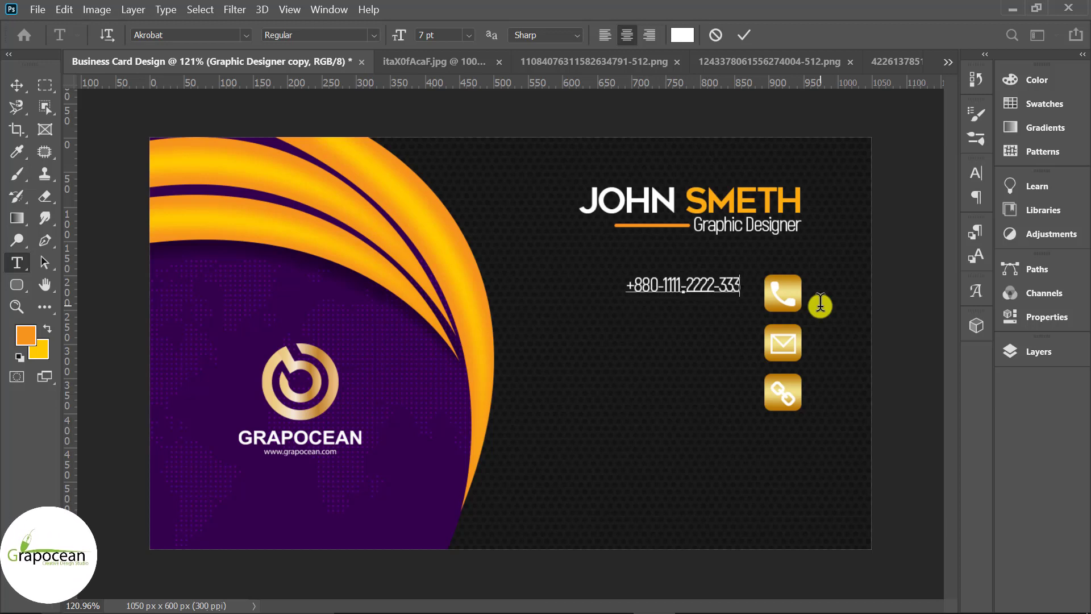
triple_click(629, 290)
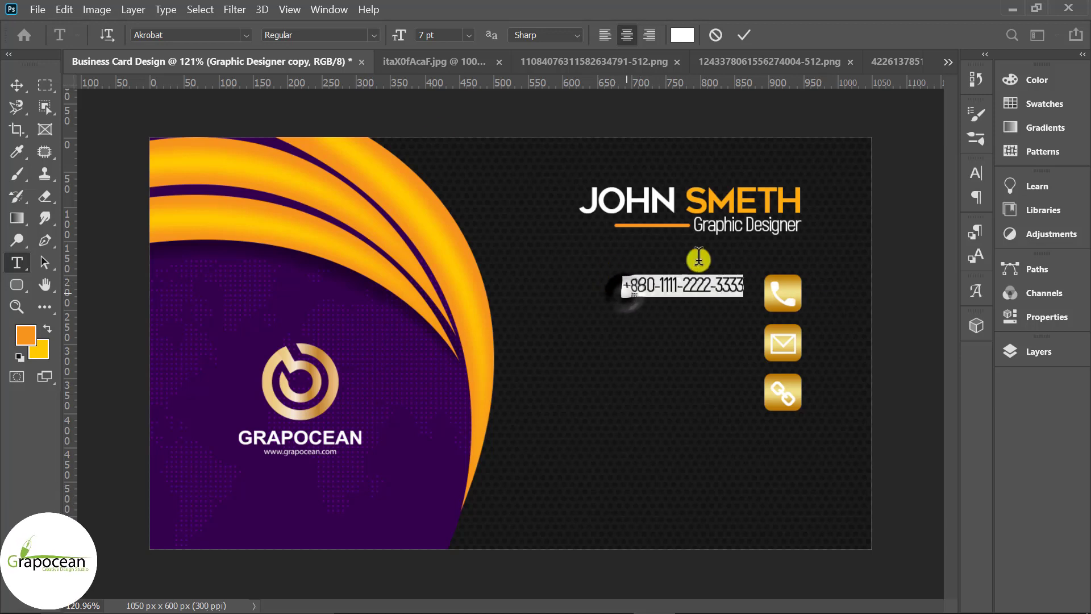
Set the phone number in Open Sans after briefly trying Geometos
click(247, 33)
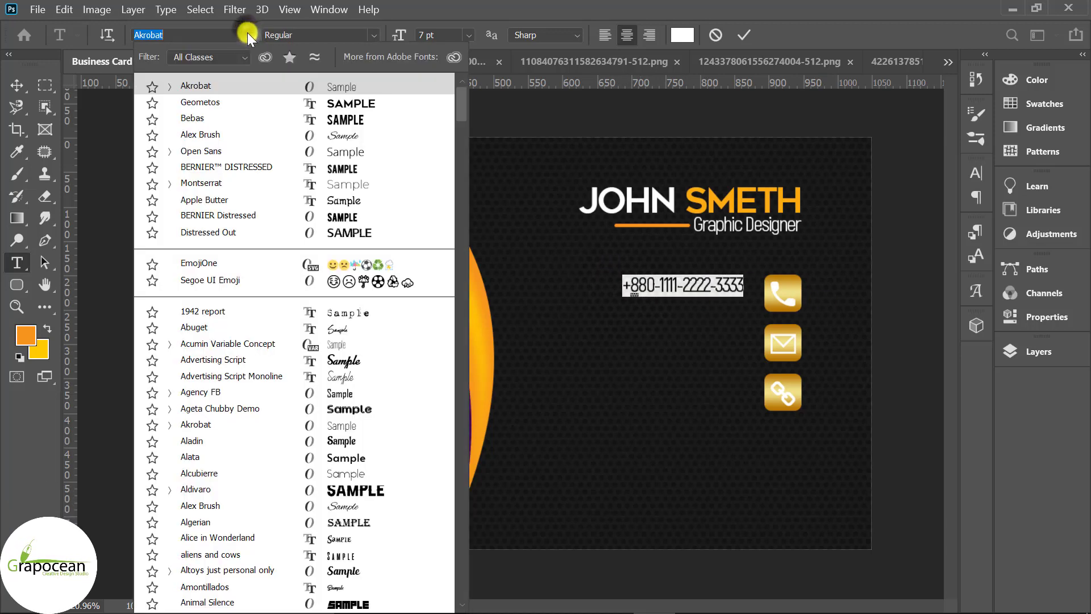
click(349, 104)
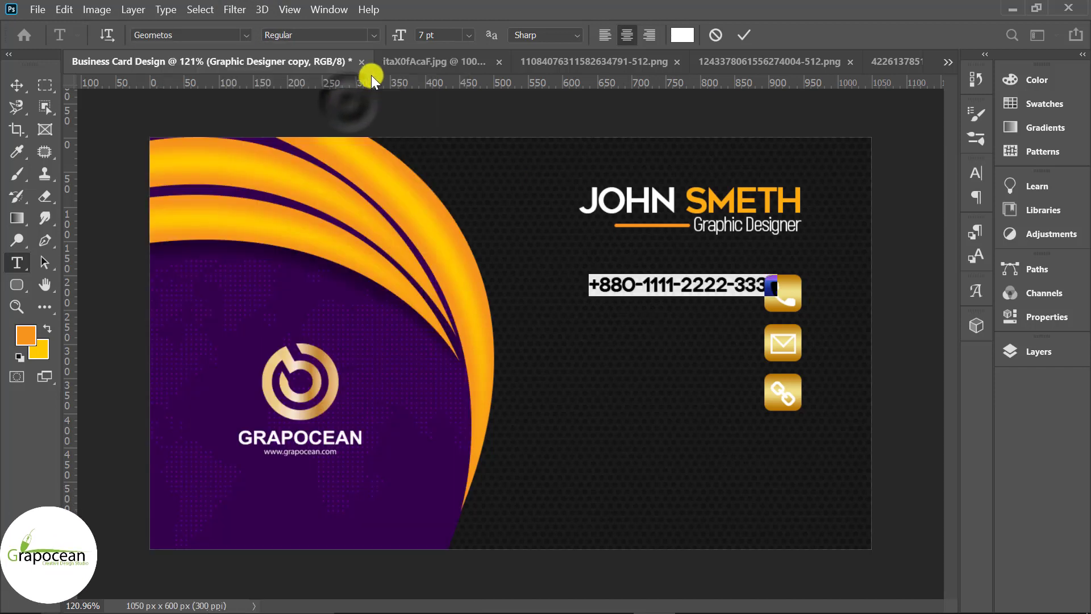
click(981, 174)
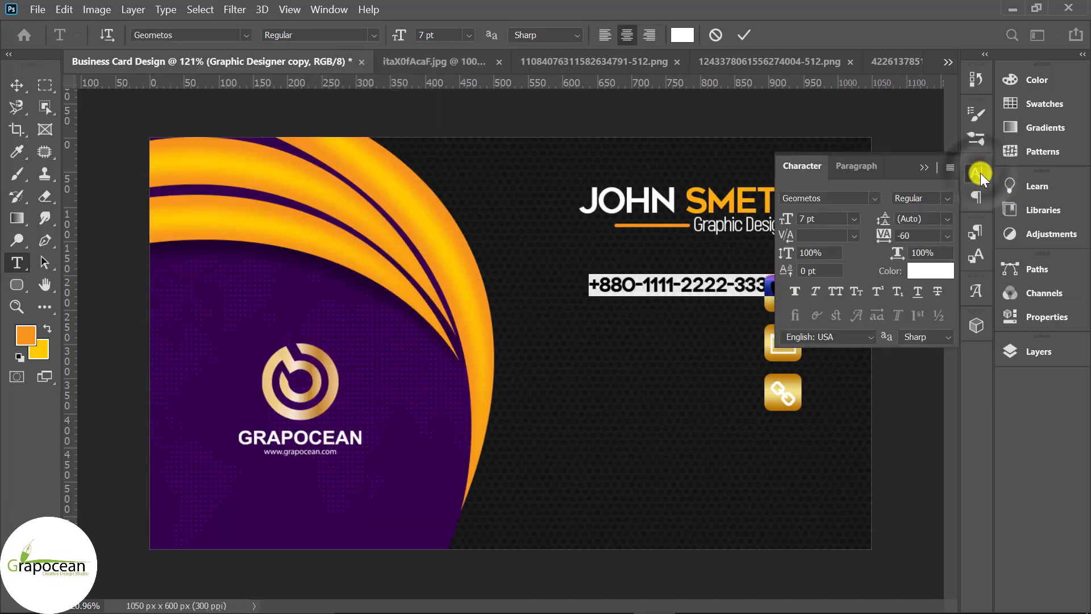
click(980, 173)
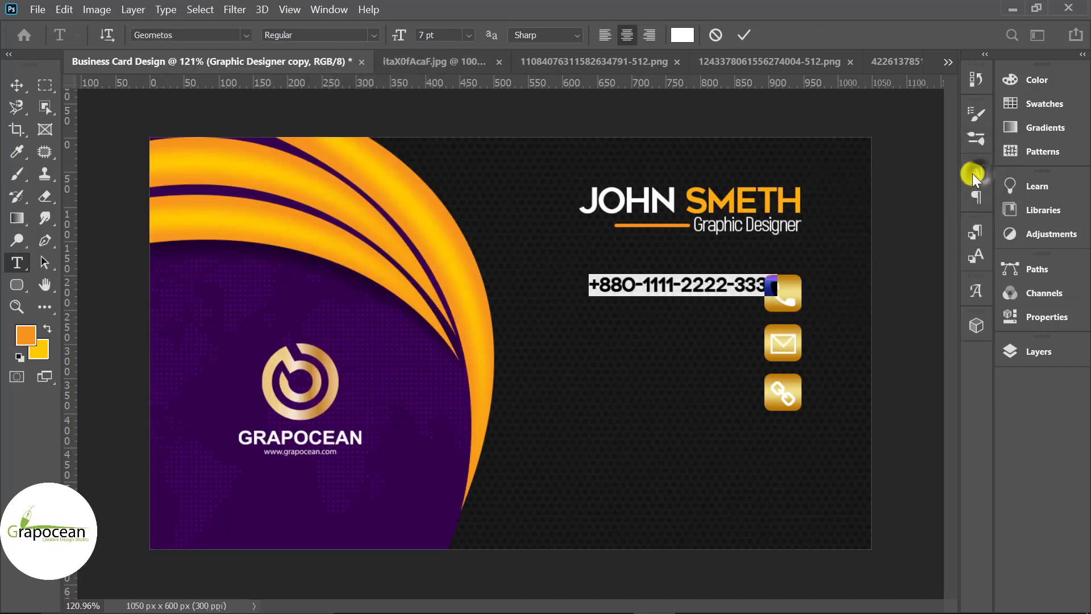
click(243, 36)
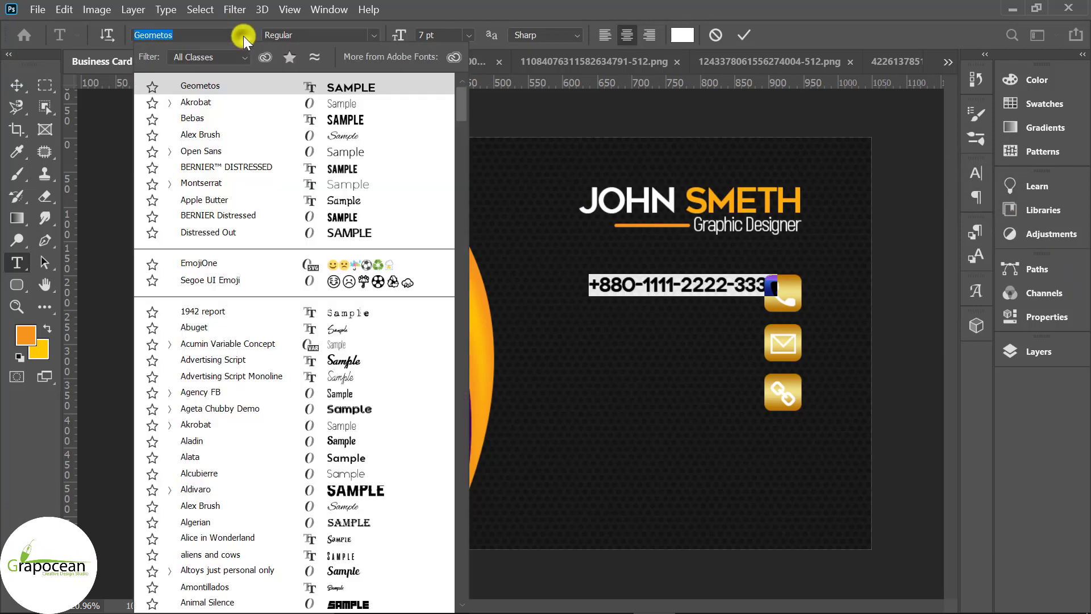
click(356, 149)
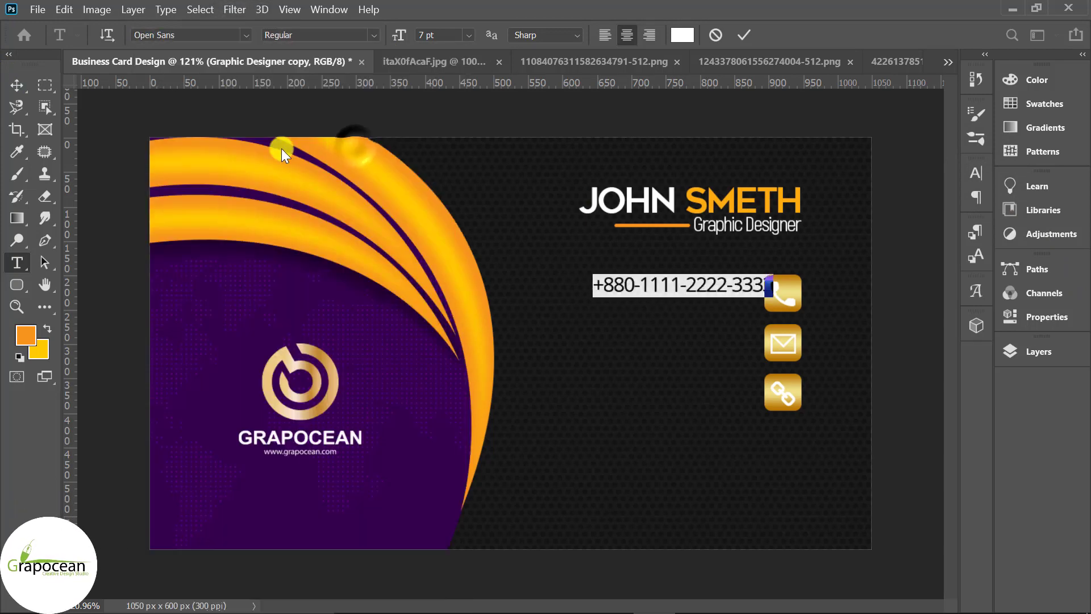
Nudge the phone number left beside the phone icon and place the caret after the country code
click(14, 86)
scroll(733, 307, up, 2)
scroll(727, 284, up, 3)
drag(728, 270, 718, 271)
scroll(701, 302, up, 2)
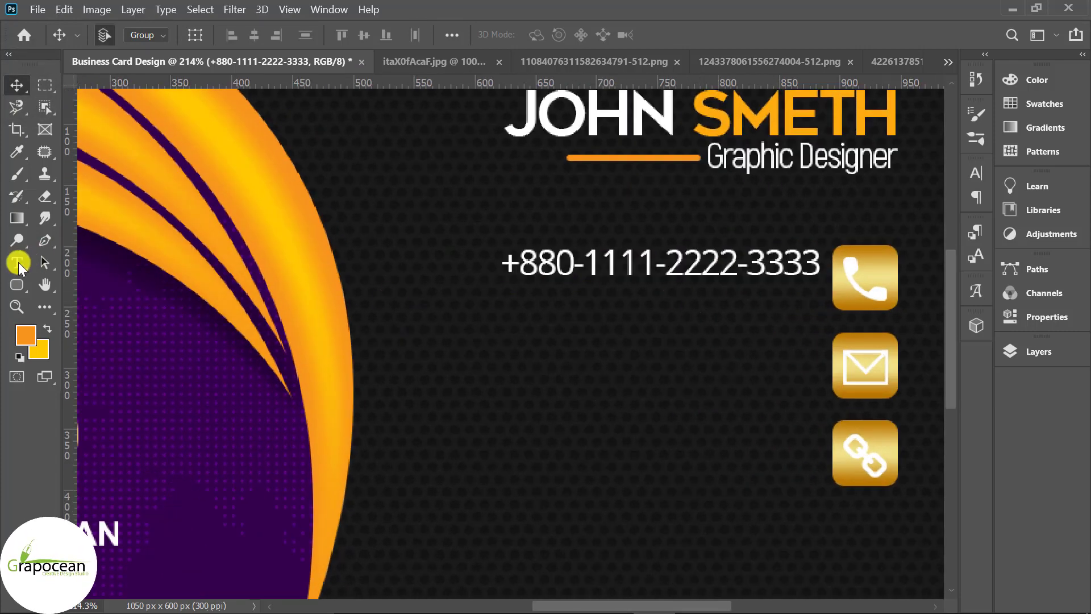
click(574, 264)
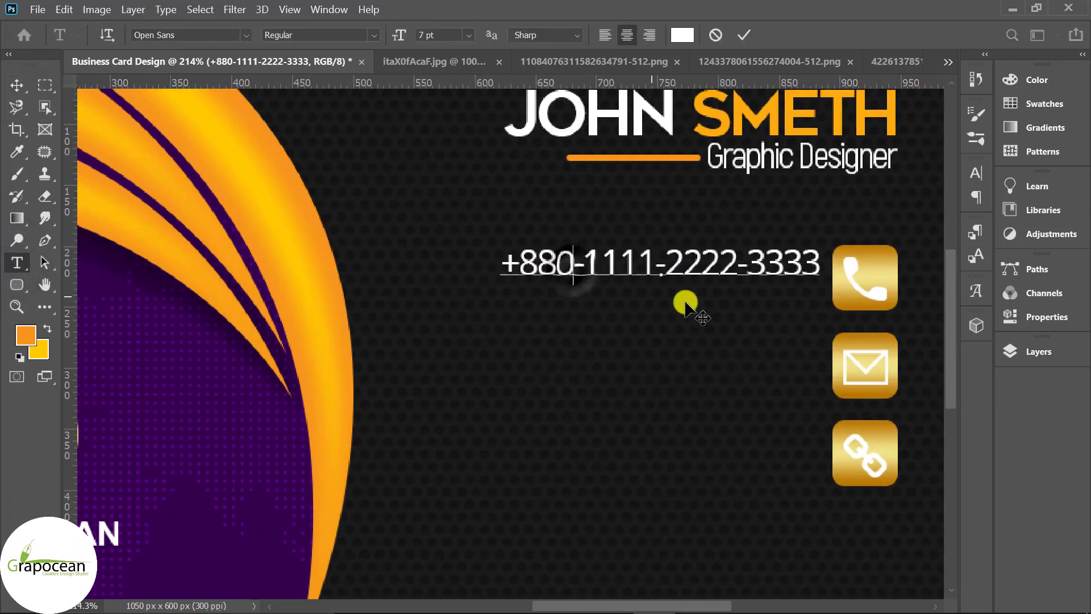
Duplicate the phone number line just below itself to make a second line
click(25, 94)
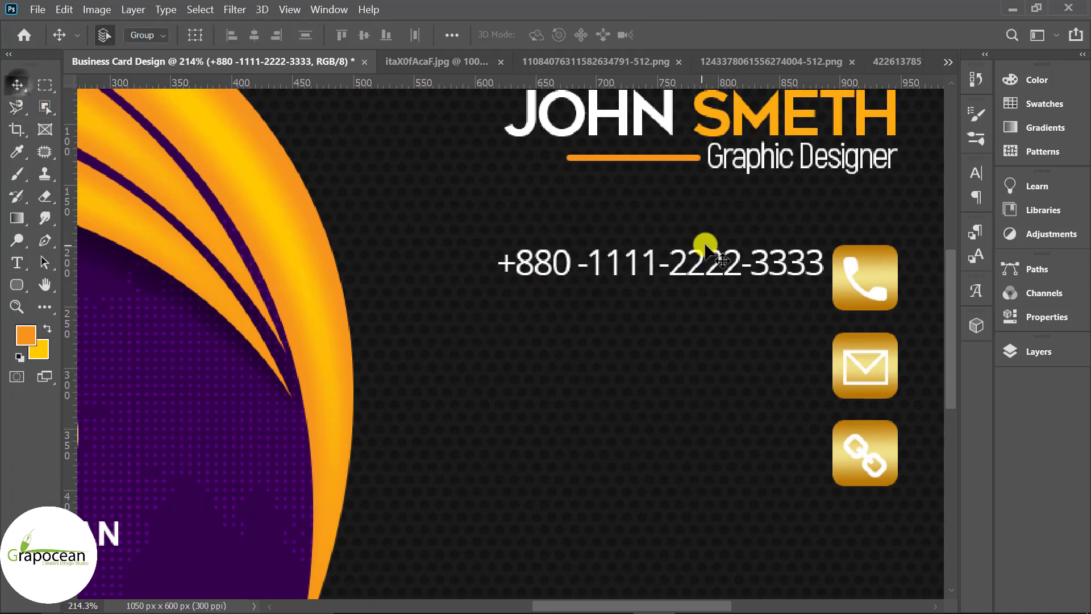
alt+drag(706, 268, 714, 303)
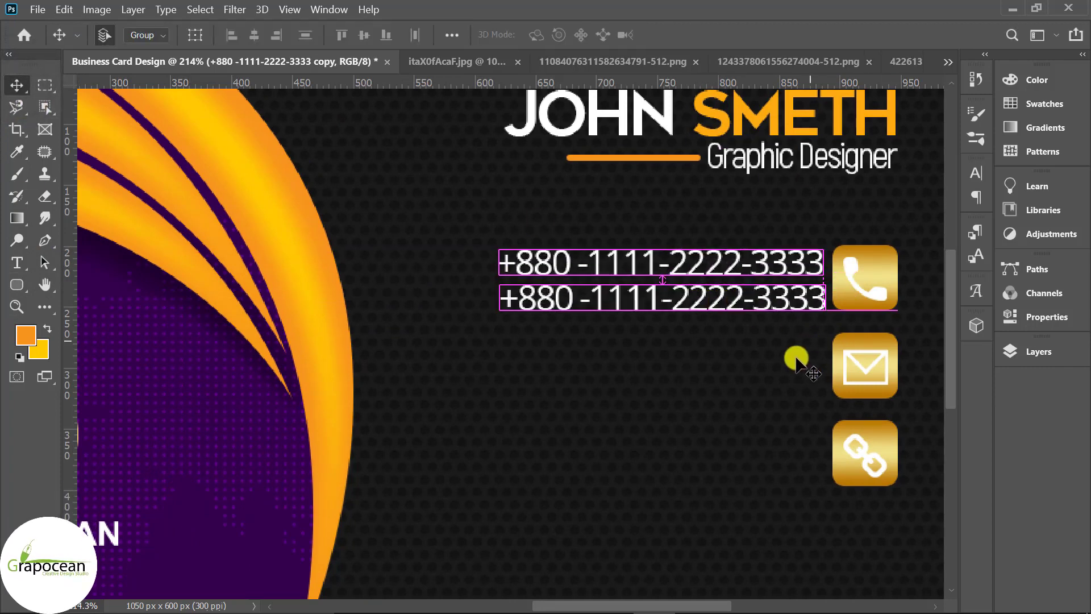
scroll(786, 341, down, 3)
scroll(731, 384, down, 2)
click(1074, 347)
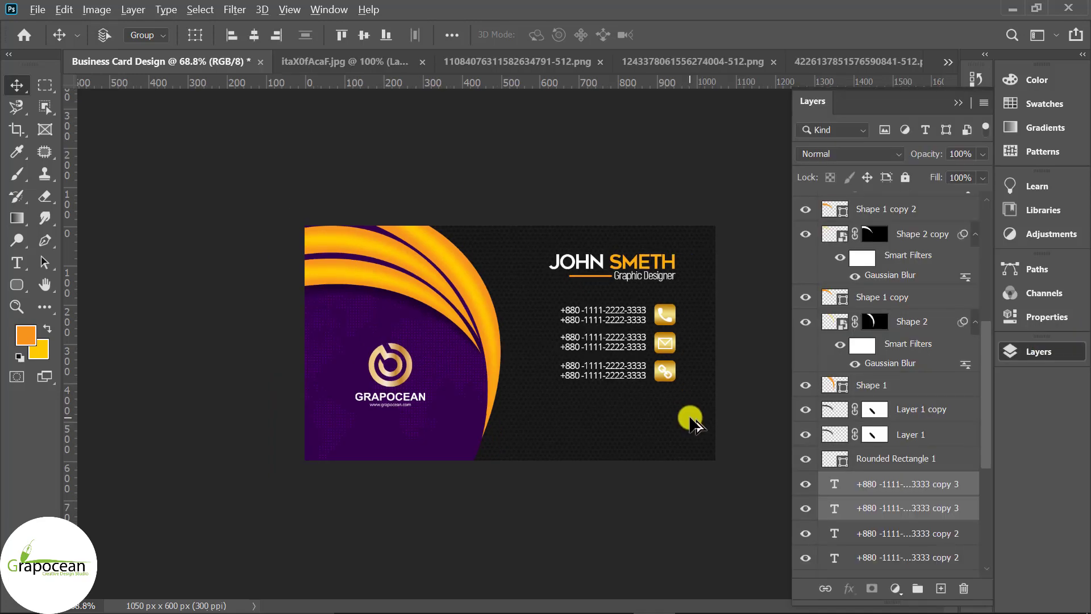
scroll(689, 419, up, 1)
Replace the first line beside the mail icon with an e-mail address
click(17, 263)
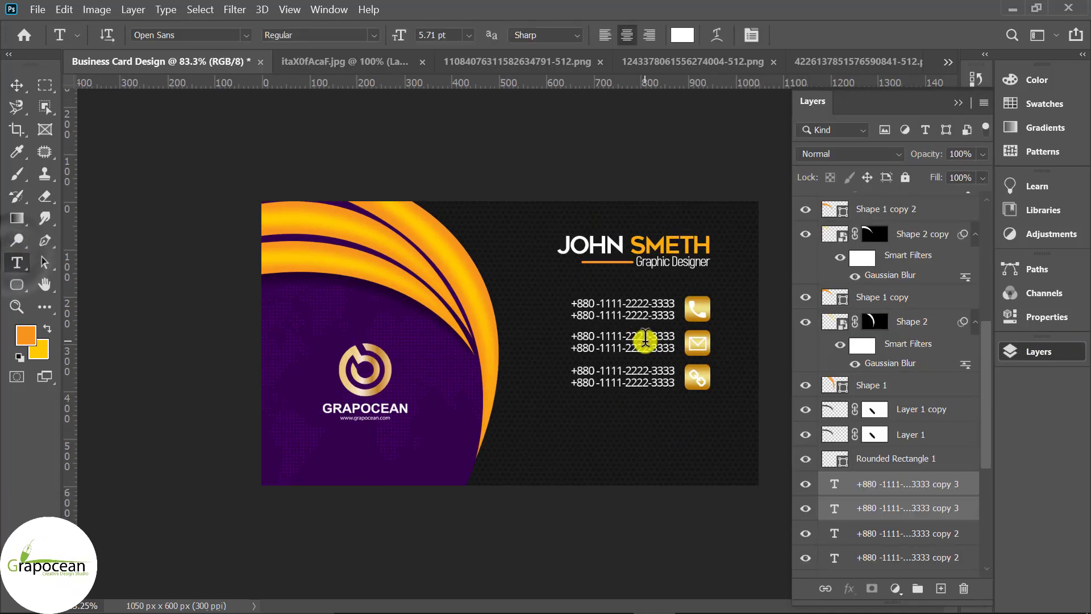
click(641, 336)
drag(577, 336, 756, 341)
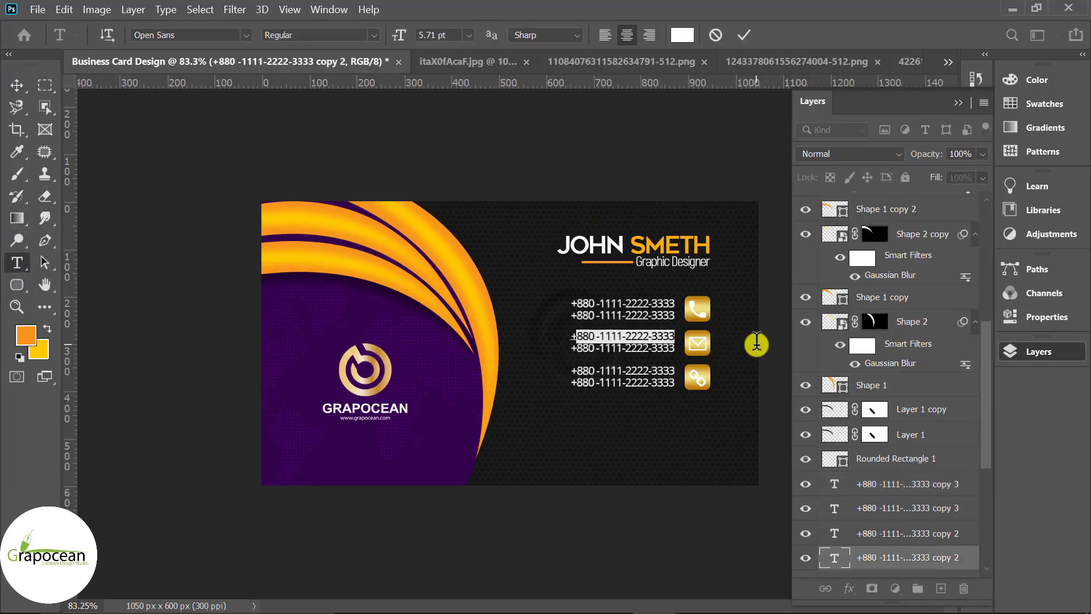
click(757, 341)
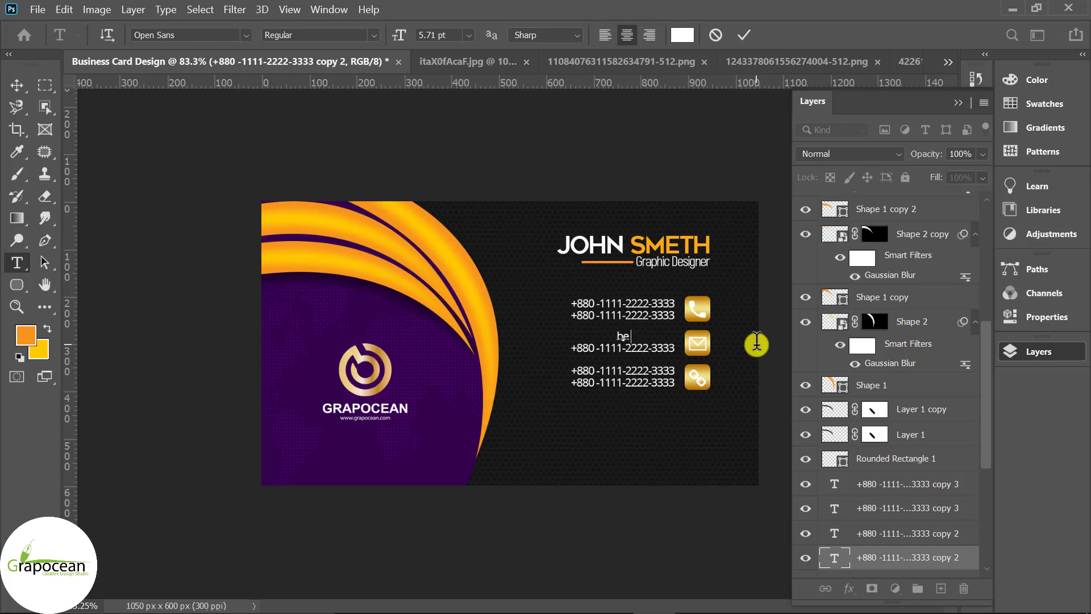
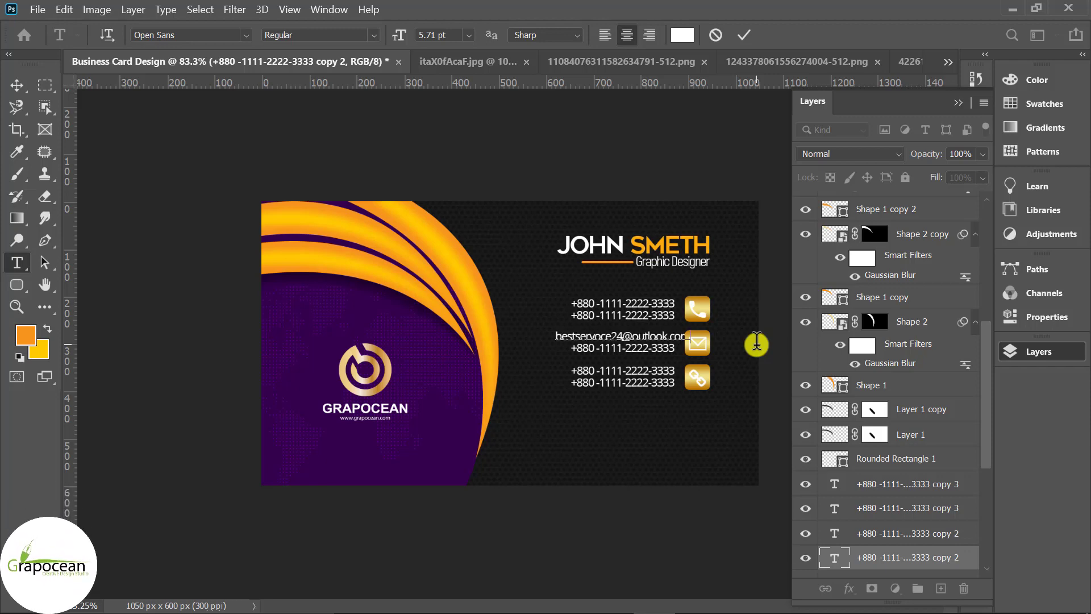
Align the first e-mail line and turn the phone line below it into a second e-mail address
key(ctrl+Return)
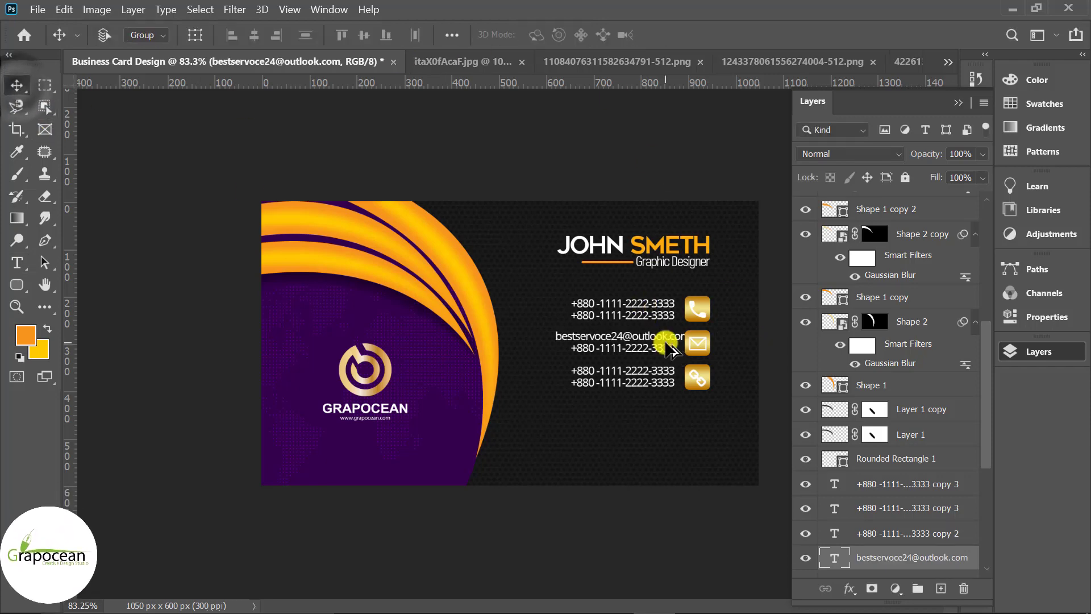
scroll(662, 341, up, 3)
drag(672, 336, 671, 336)
key(t)
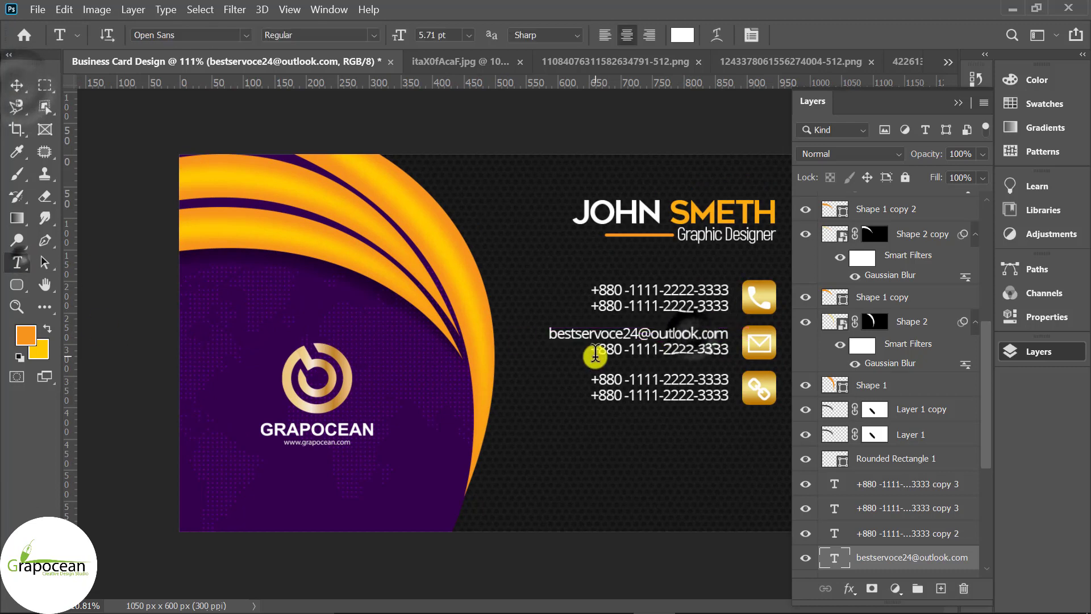
drag(594, 349, 733, 352)
text(yourmailaddress@gmail.)
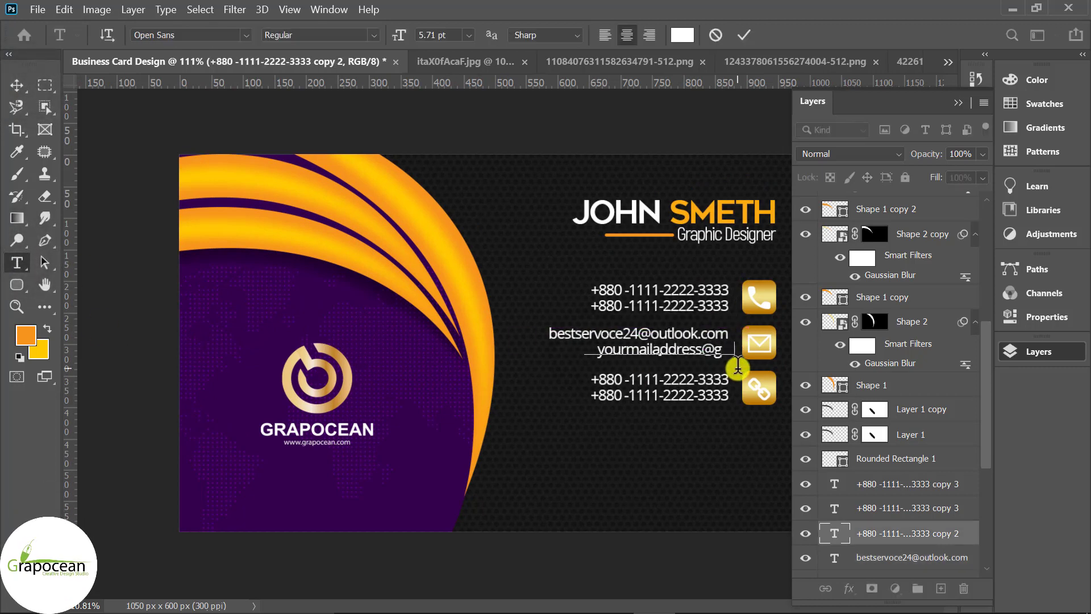
text(com)
key(ctrl+Return)
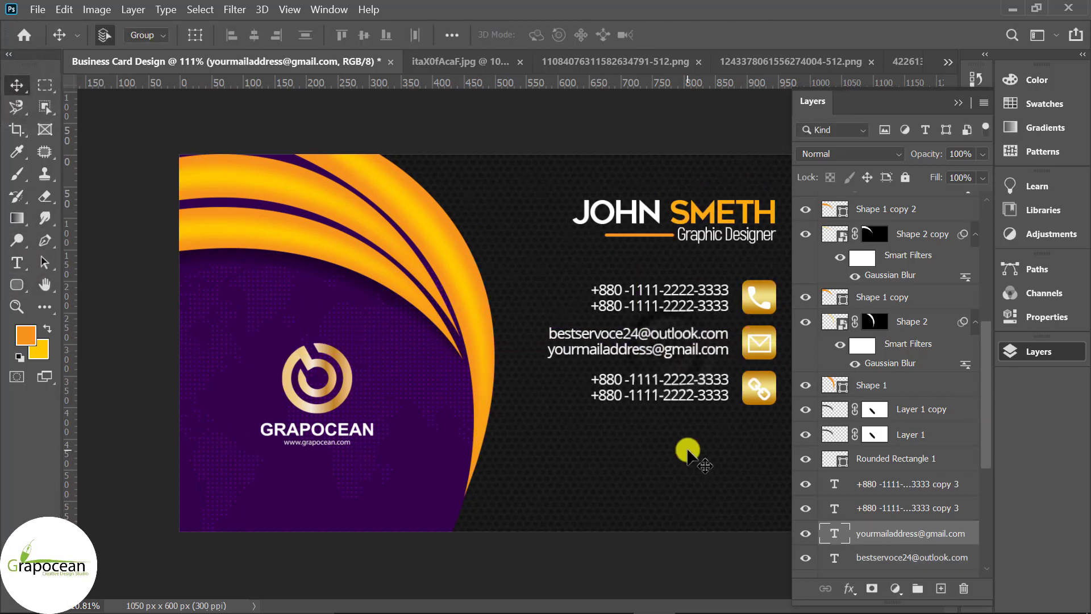
click(16, 263)
drag(594, 379, 730, 380)
text(www.grapo)
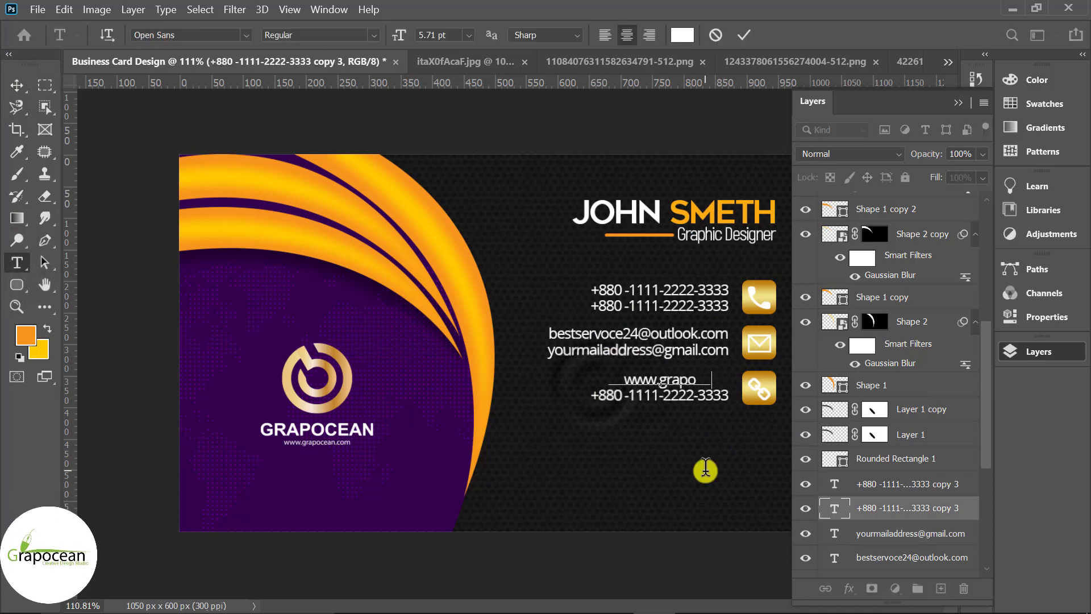
text(cean.com)
key(ctrl+Return)
key(t)
drag(591, 395, 746, 426)
text(yourwebsite)
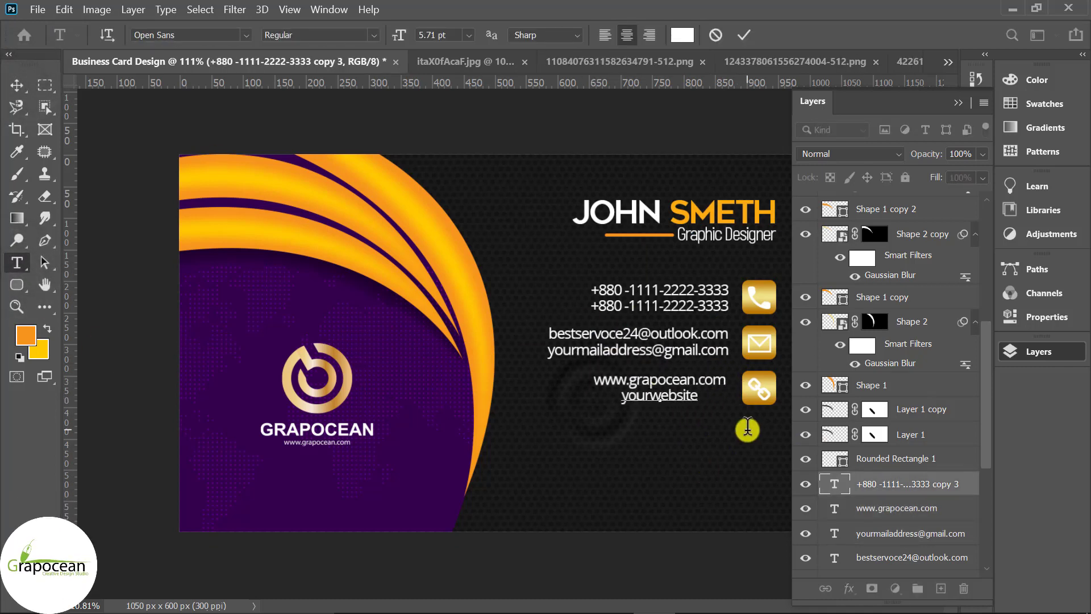
click(621, 395)
text(www.)
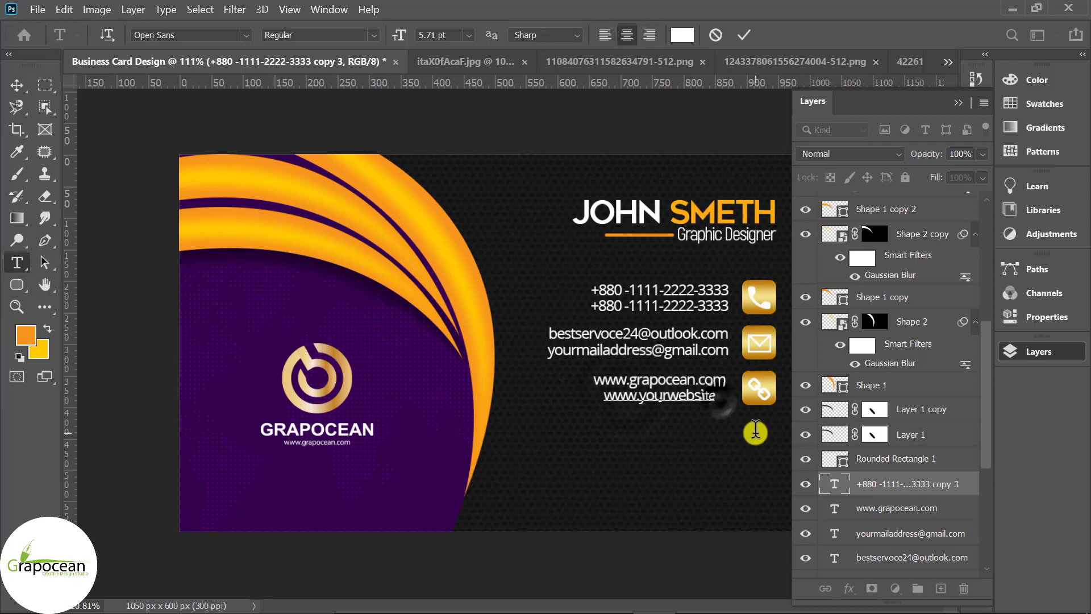
text(m)
key(ctrl+Return)
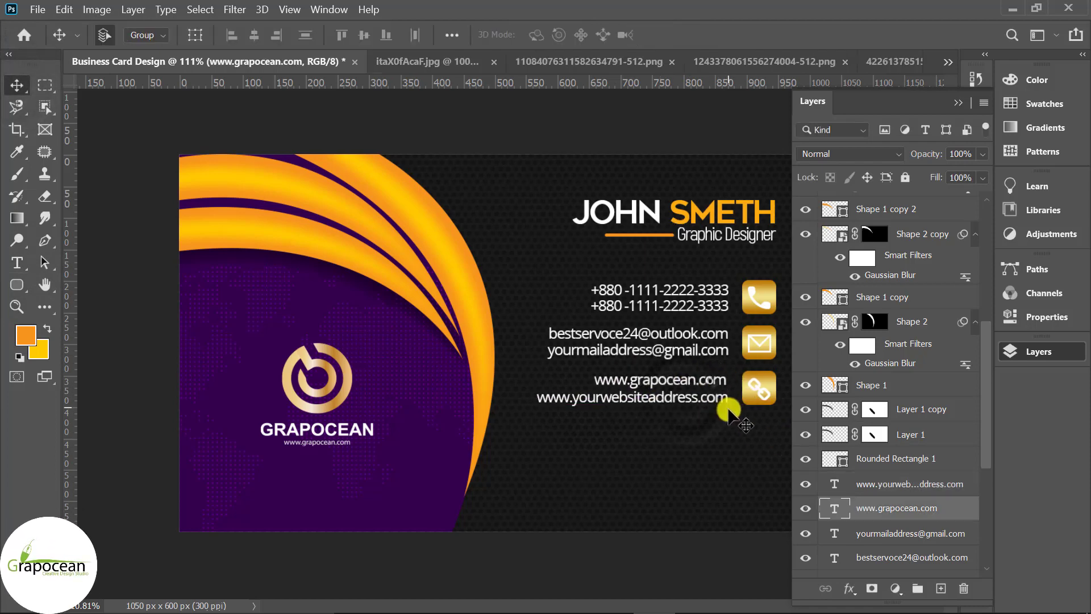
click(725, 406)
scroll(724, 406, down, 3)
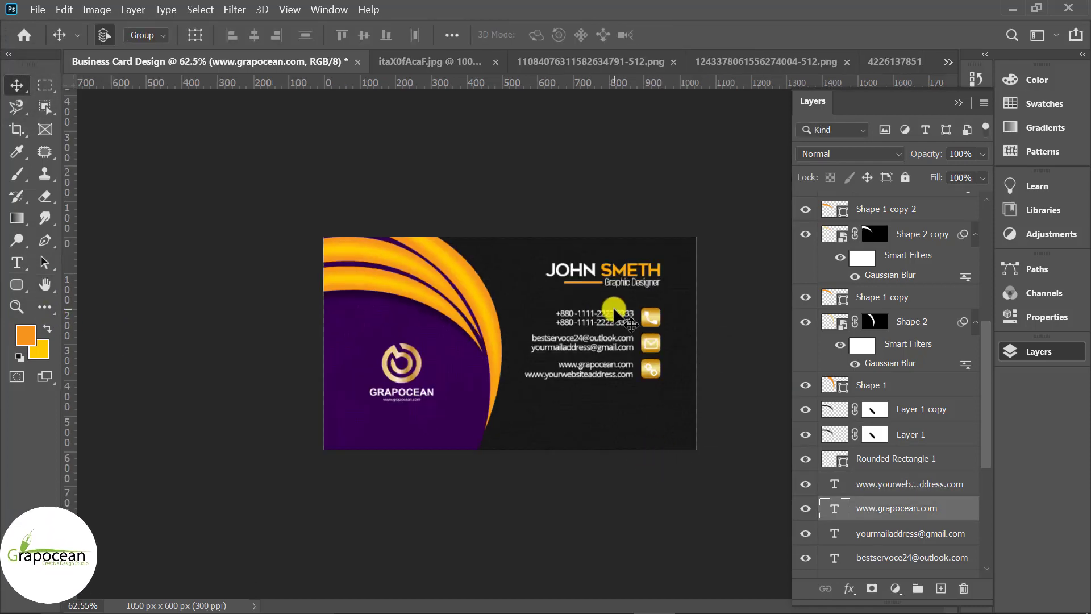
Copy Graphic Designer to the card's bottom and retype it as 'Buy your Business Card Template from us'
drag(645, 287, 526, 417)
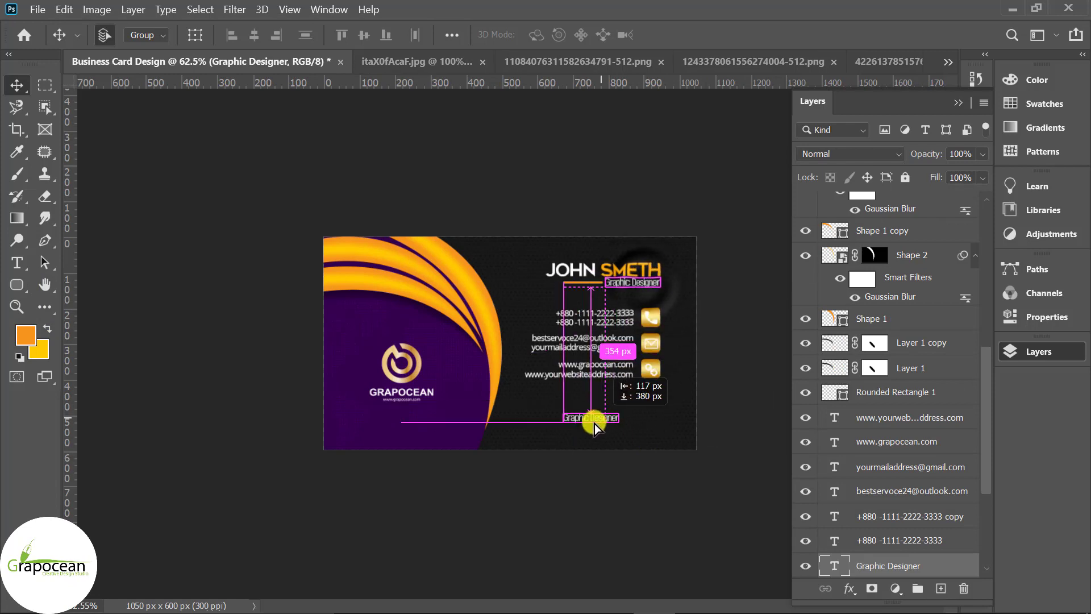
click(18, 265)
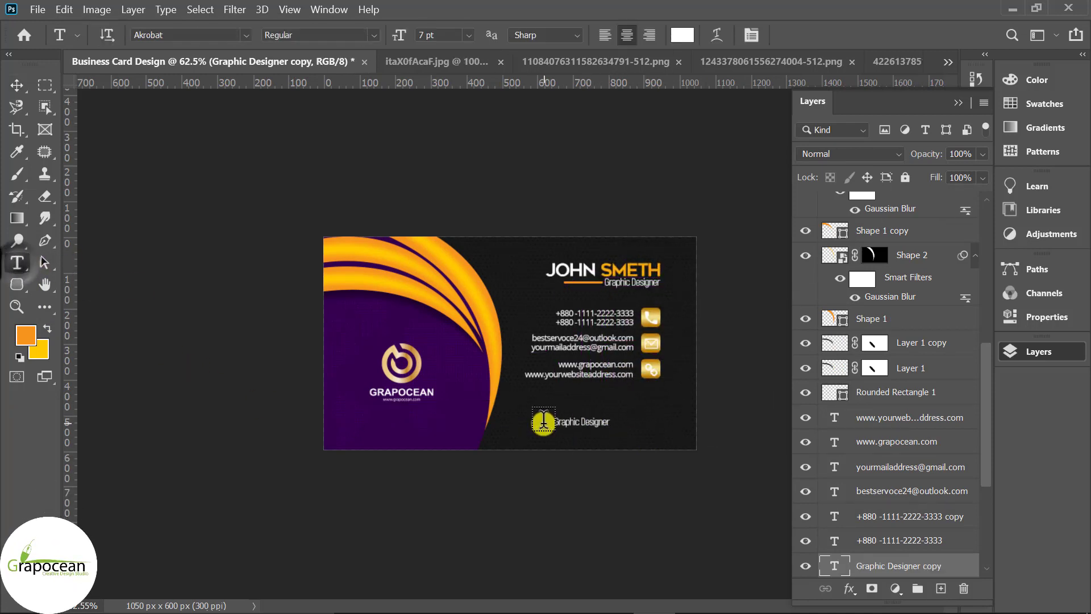
triple_click(556, 421)
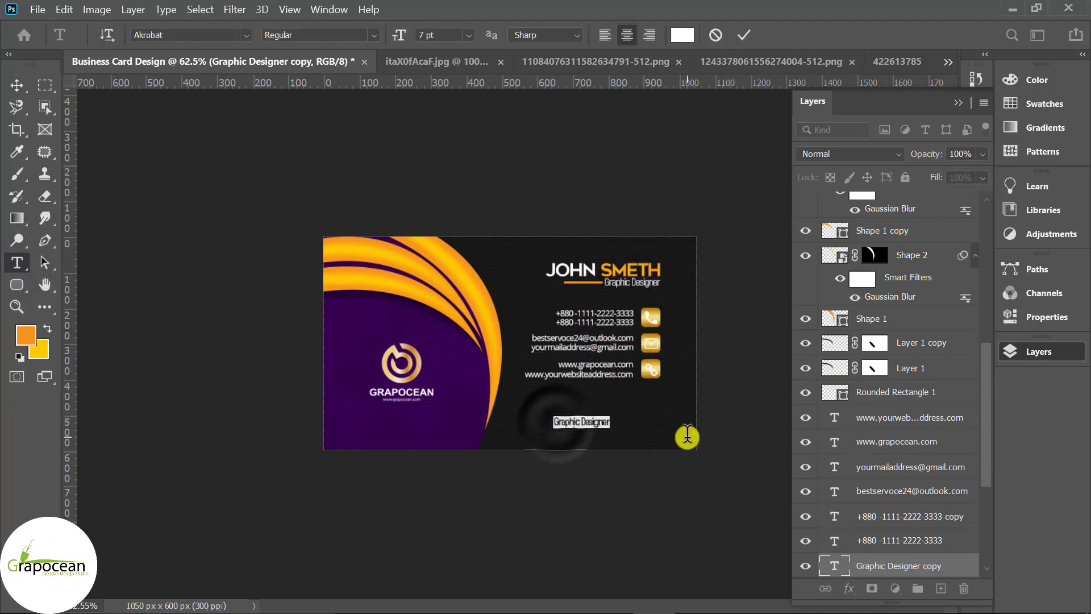
text(Buyour Bu)
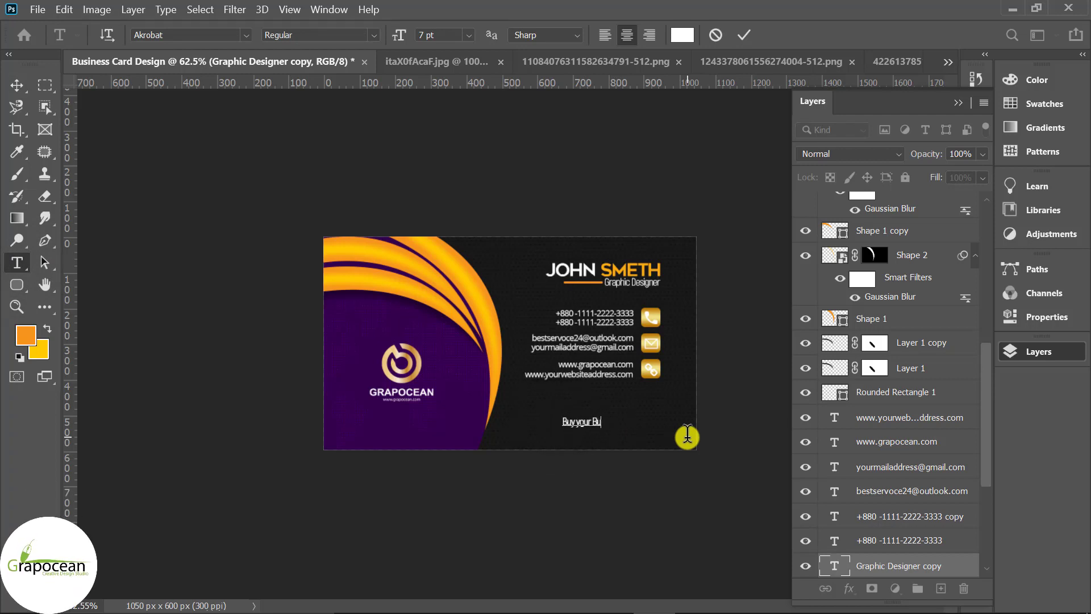
text(siness)
text(d Temp)
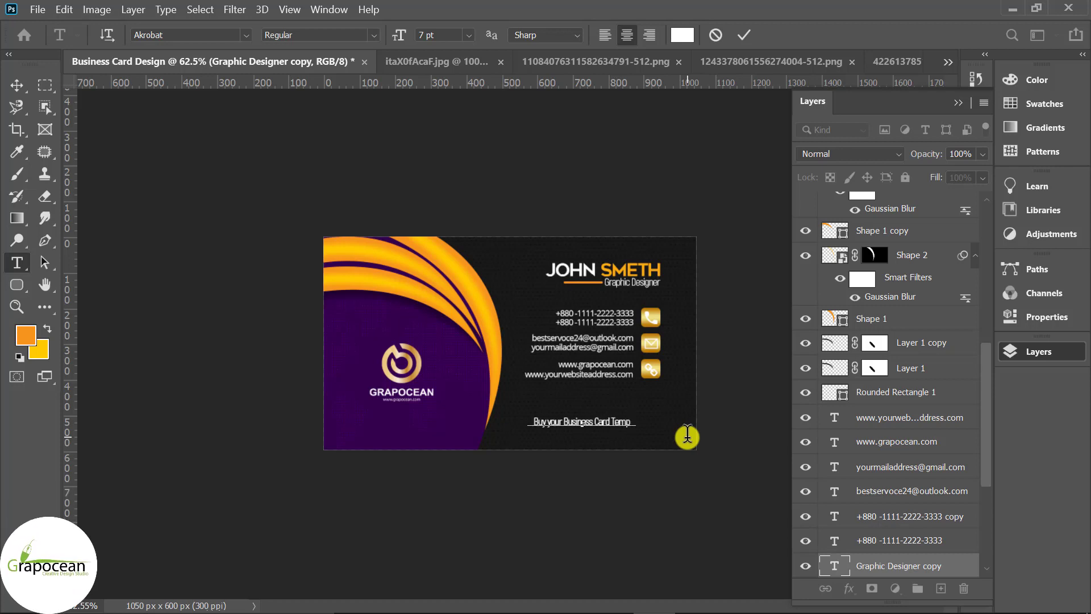
text(us)
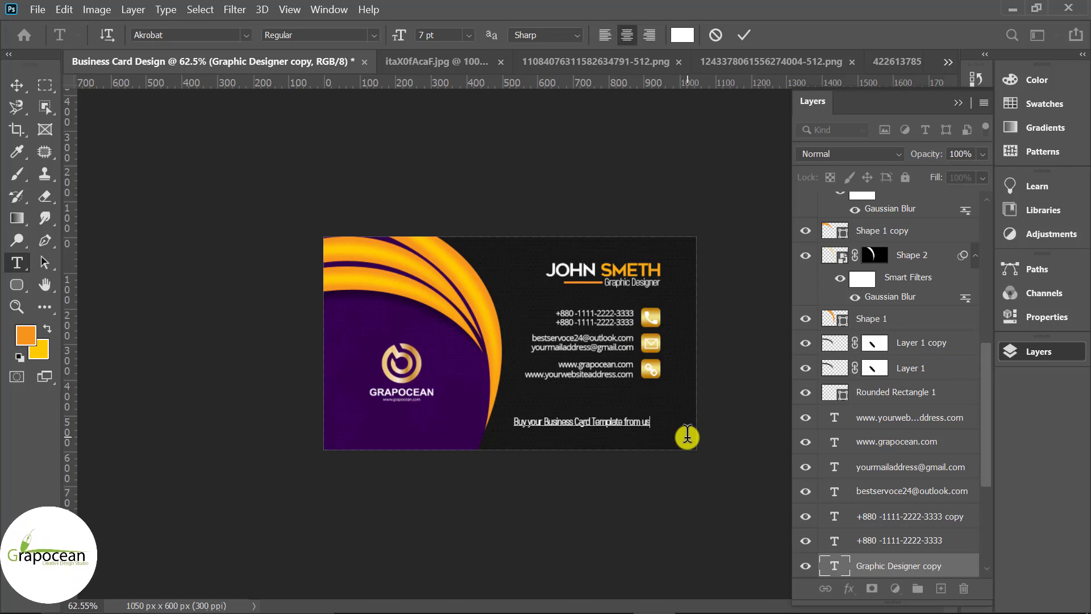
key(ctrl+plus)
key(ctrl+plus)
key(ctrl+a)
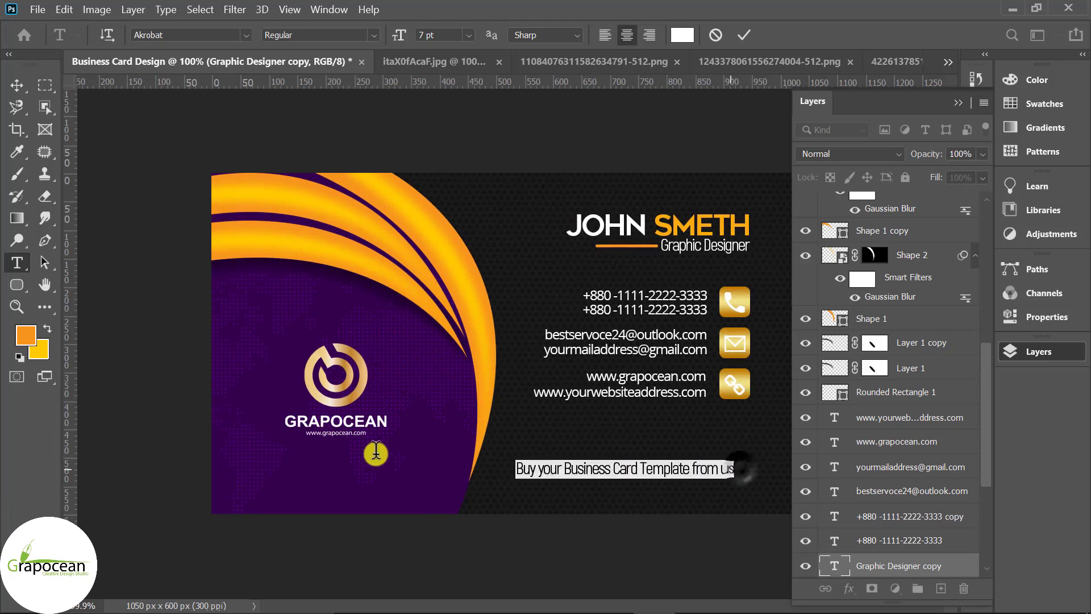
Make the tagline bold and colour it with the yellow sampled from the card's curves
click(682, 35)
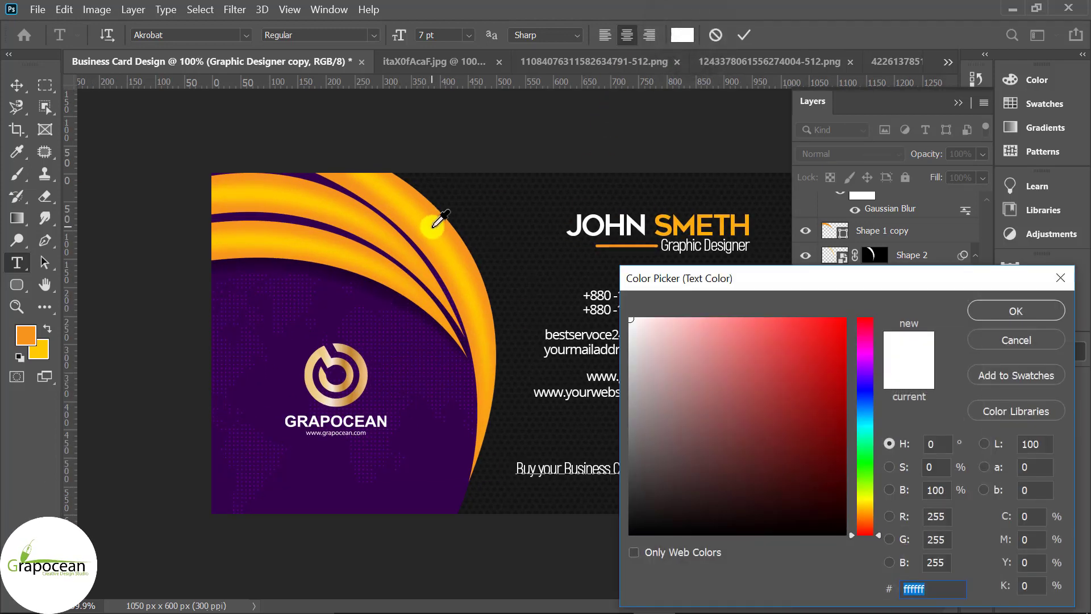
click(439, 219)
drag(871, 285, 307, 493)
click(452, 518)
scroll(292, 519, down, 2)
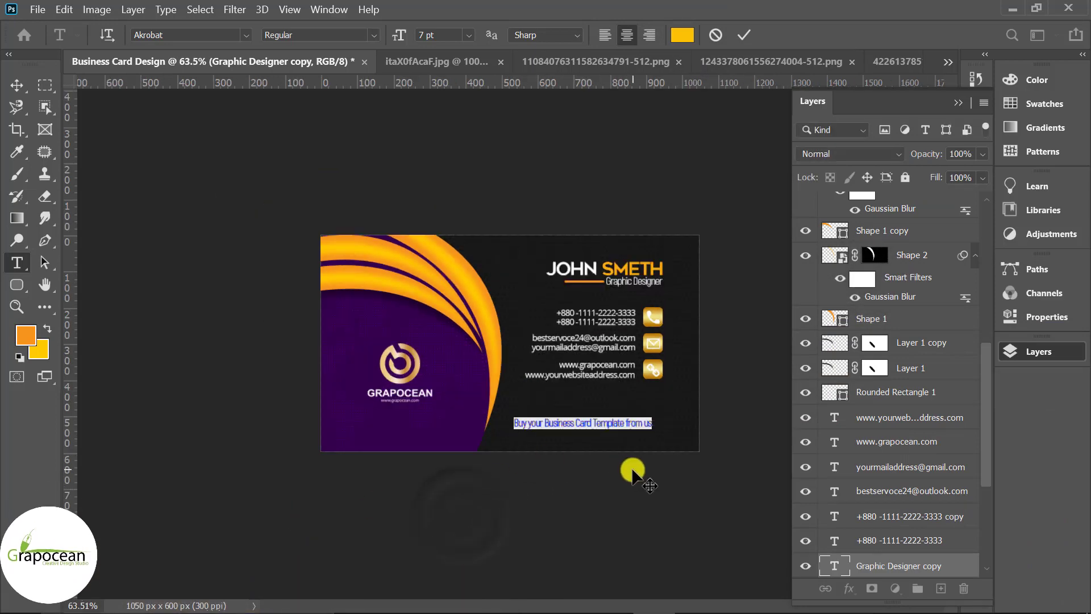
scroll(633, 468, up, 1)
click(368, 36)
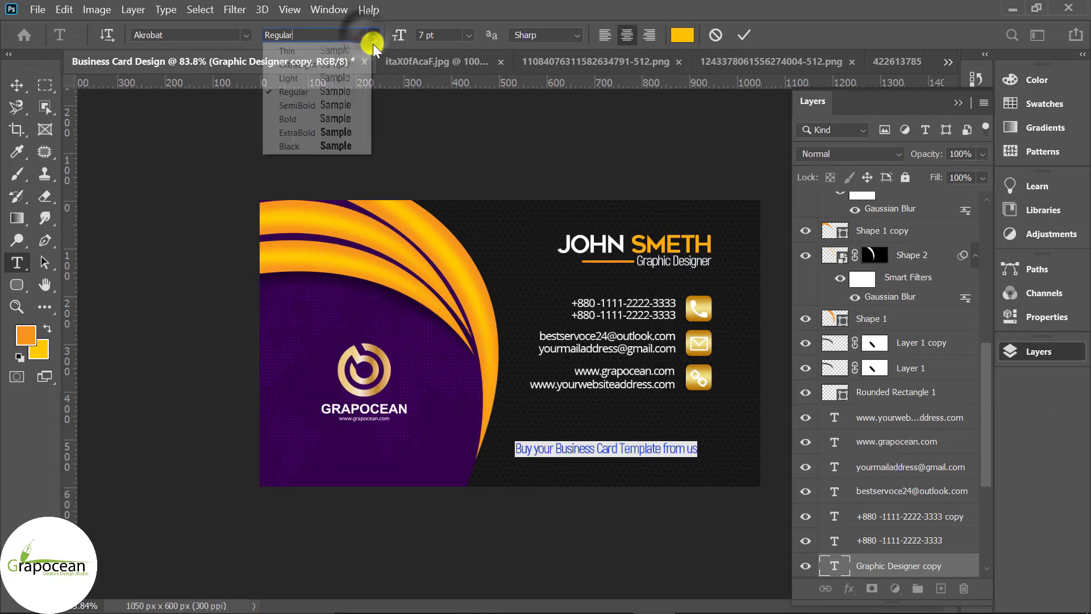
click(335, 124)
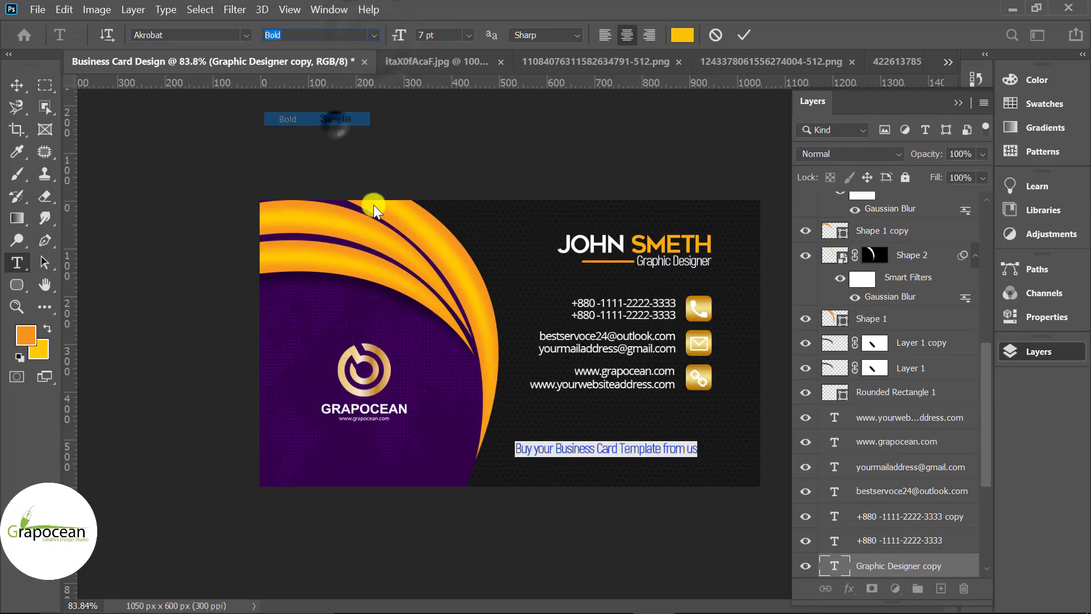
click(27, 91)
Capitalise the tagline to read 'Buy Your Business Card Template From Us'
click(17, 263)
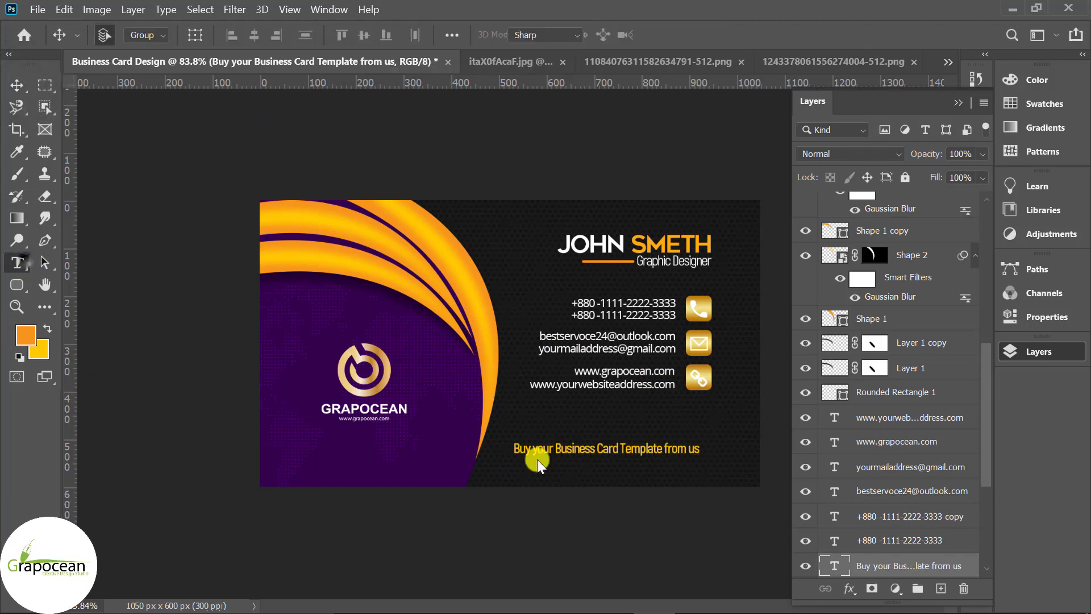
scroll(538, 464, up, 2)
click(701, 469)
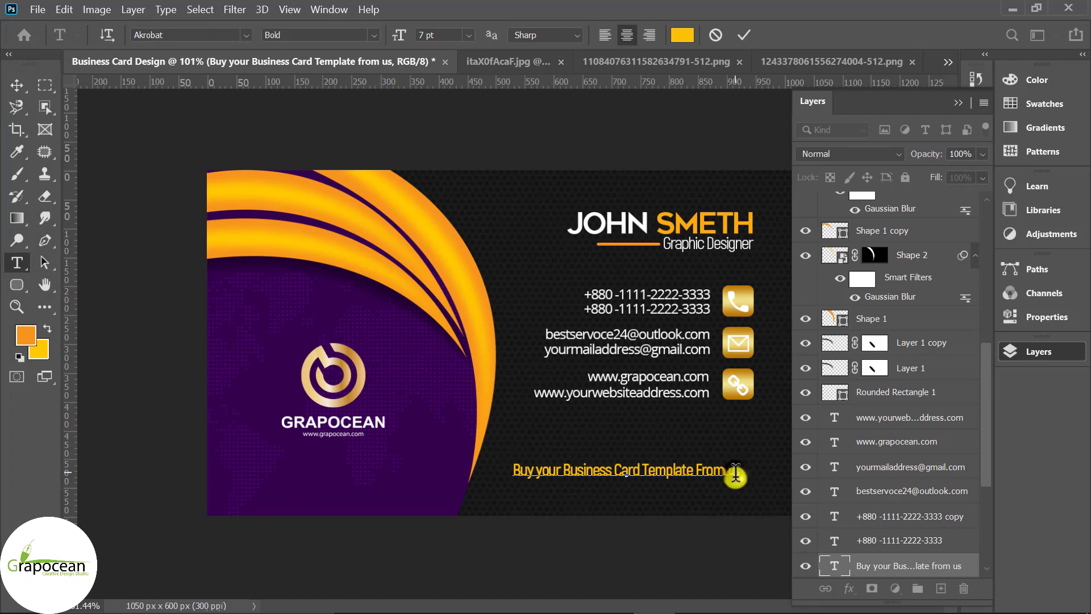
key(BackSpace)
text(Us)
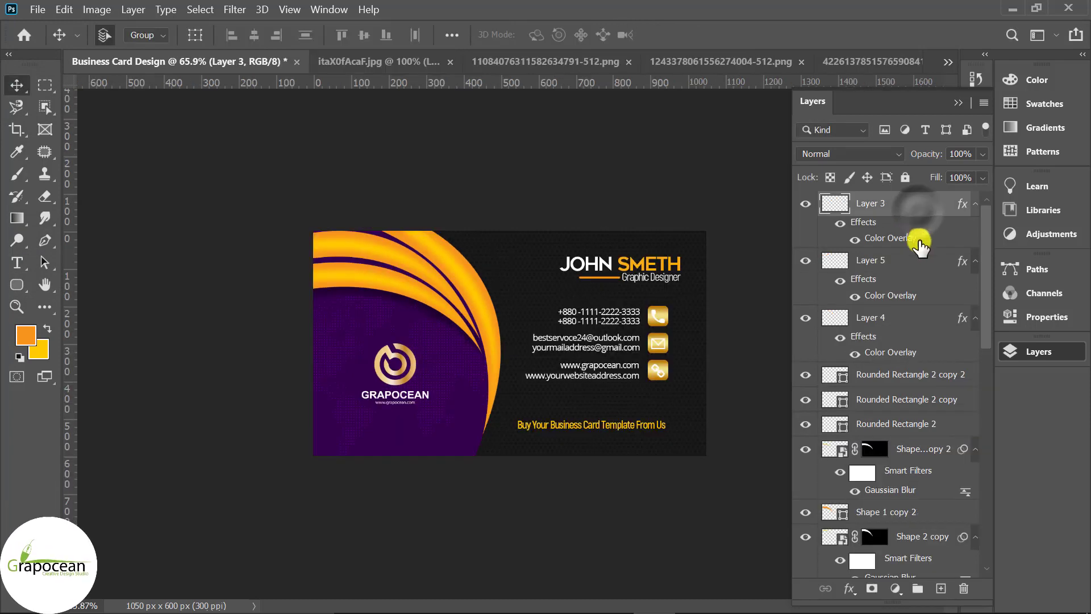
Group every text layer, from the name layer to the top website layer, into a group named Text
scroll(964, 453, down, 4)
scroll(935, 548, up, 4)
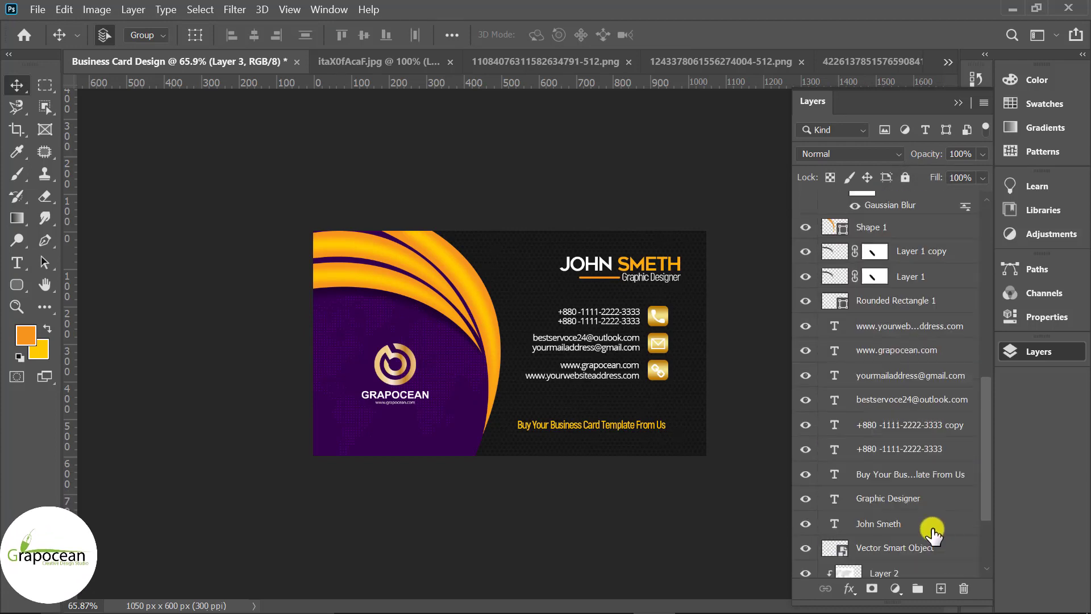
click(905, 525)
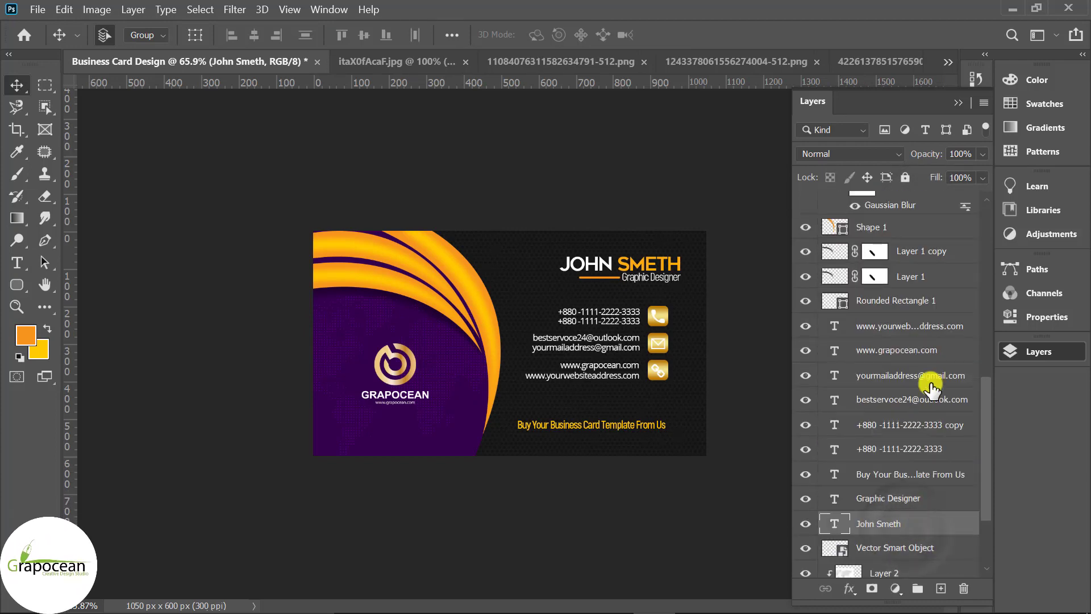
shift+click(937, 327)
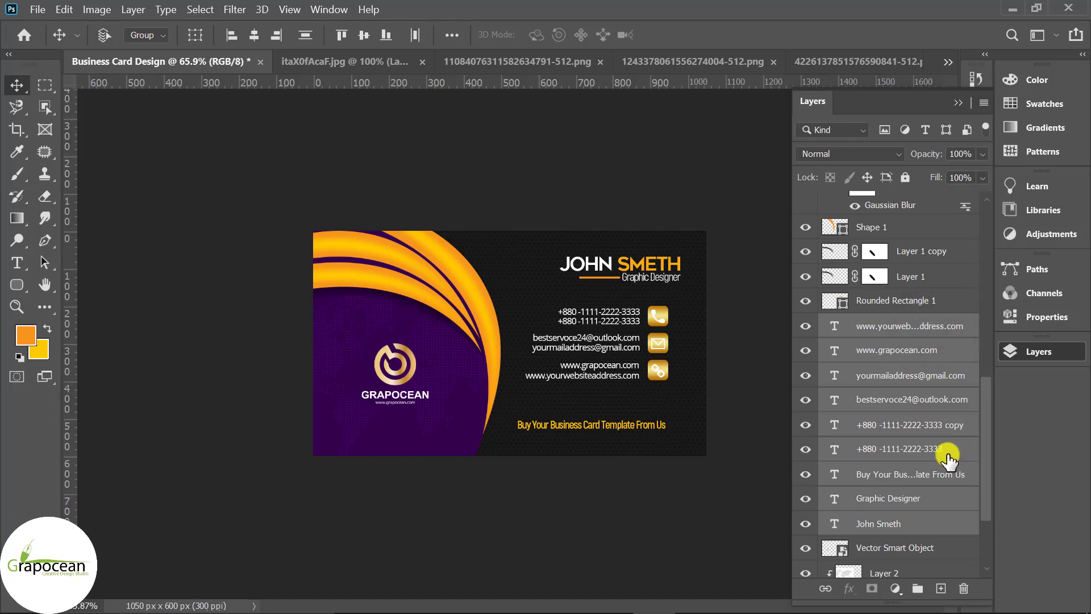
key(ctrl+g)
click(807, 411)
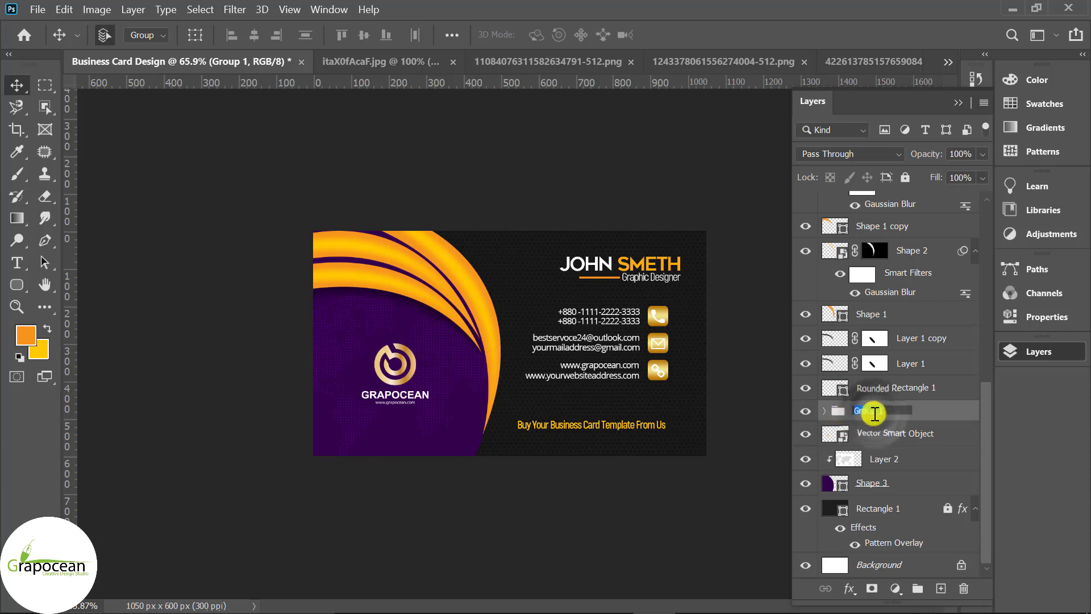
text(Text)
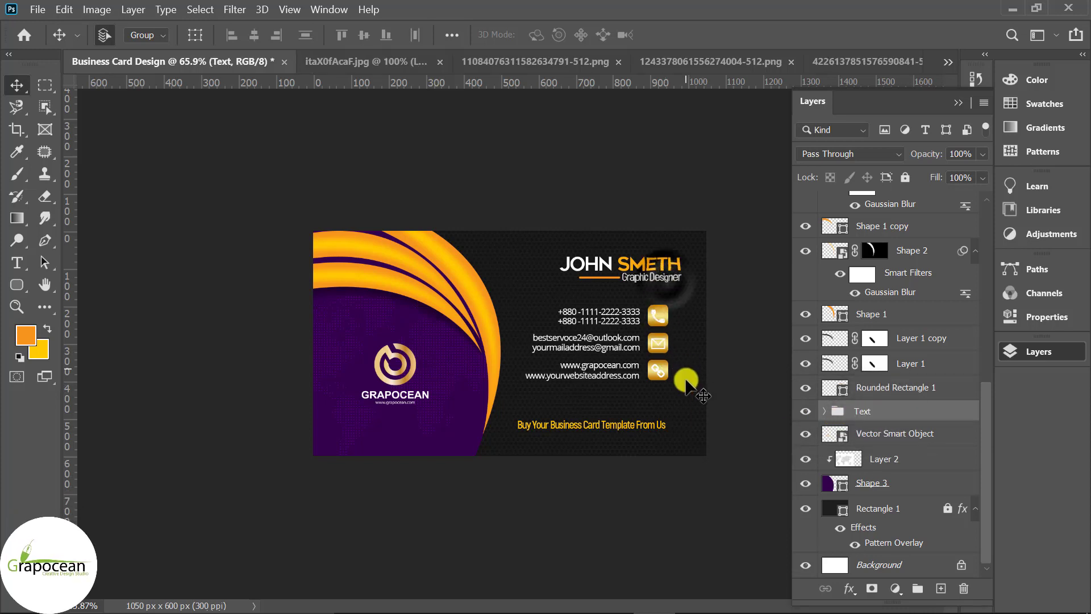
Group the icon layers on the card into a group named Icons
drag(686, 390, 662, 344)
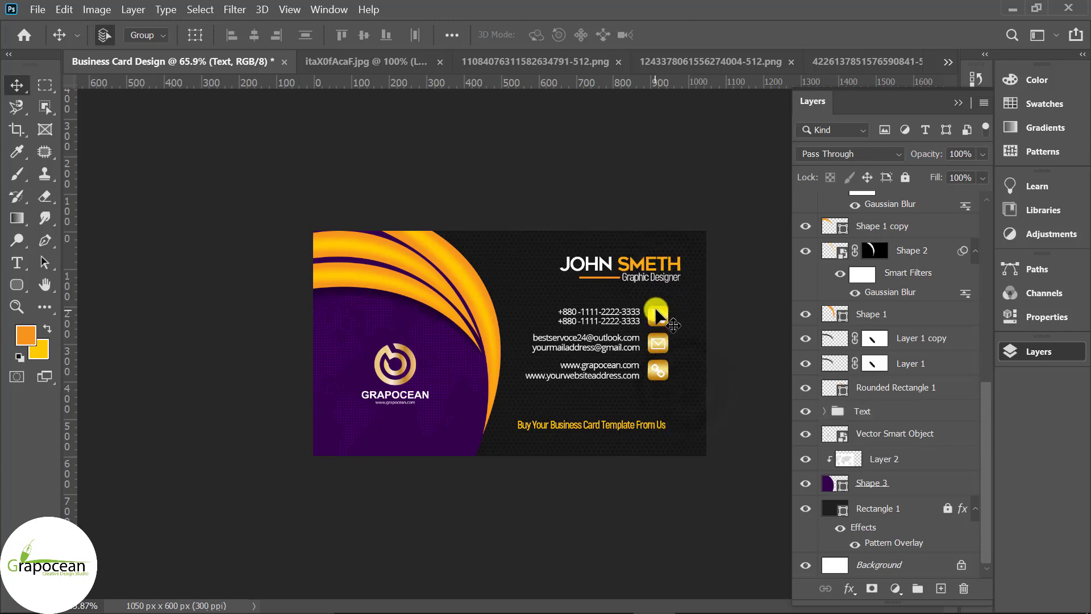
click(886, 410)
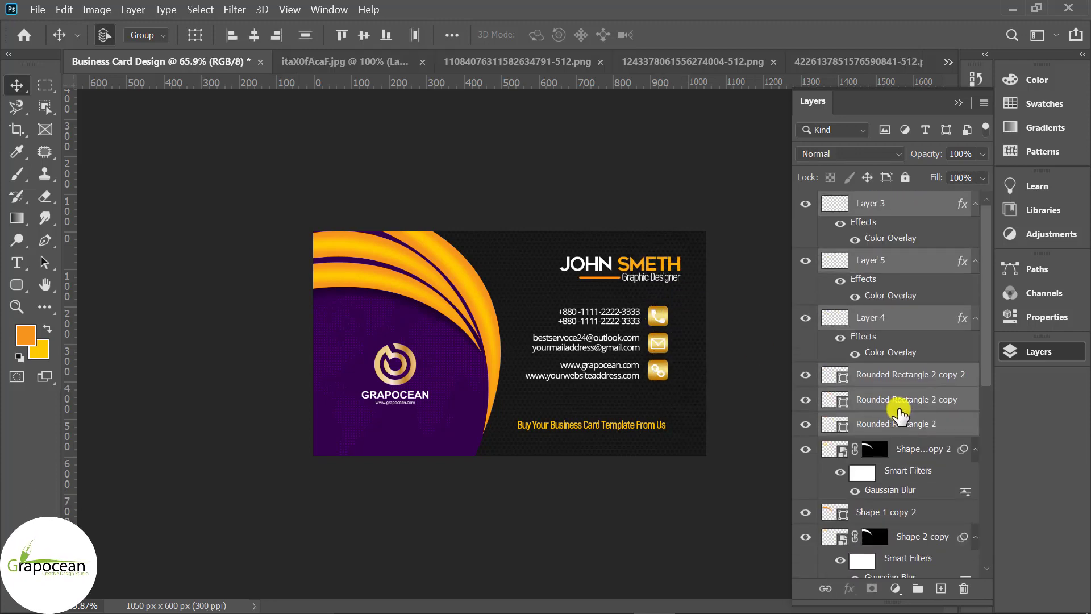
key(ctrl+g)
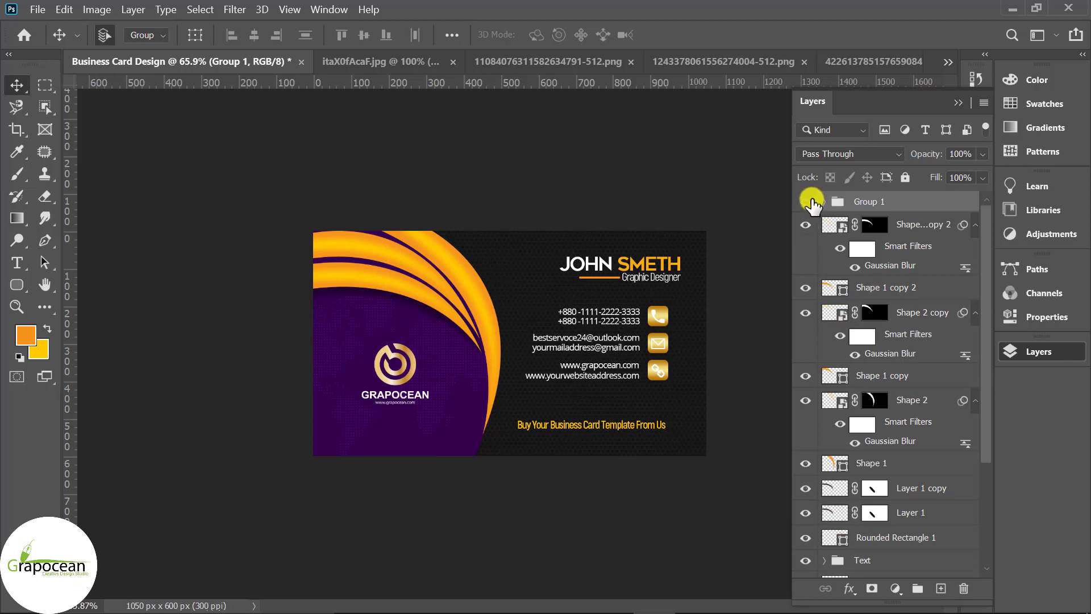
click(806, 202)
double_click(875, 202)
text(Icons)
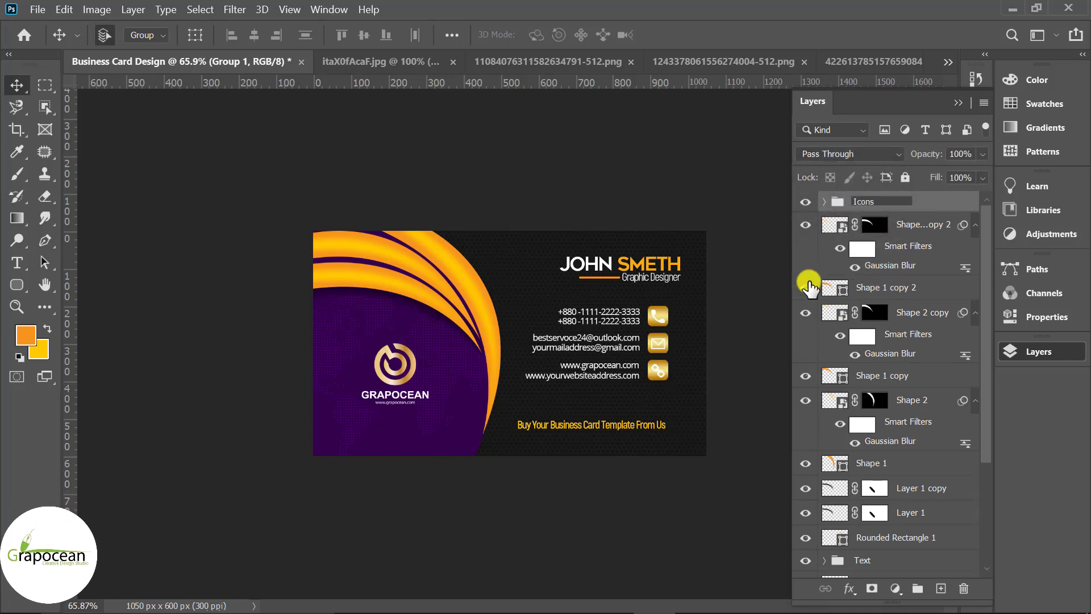
click(768, 293)
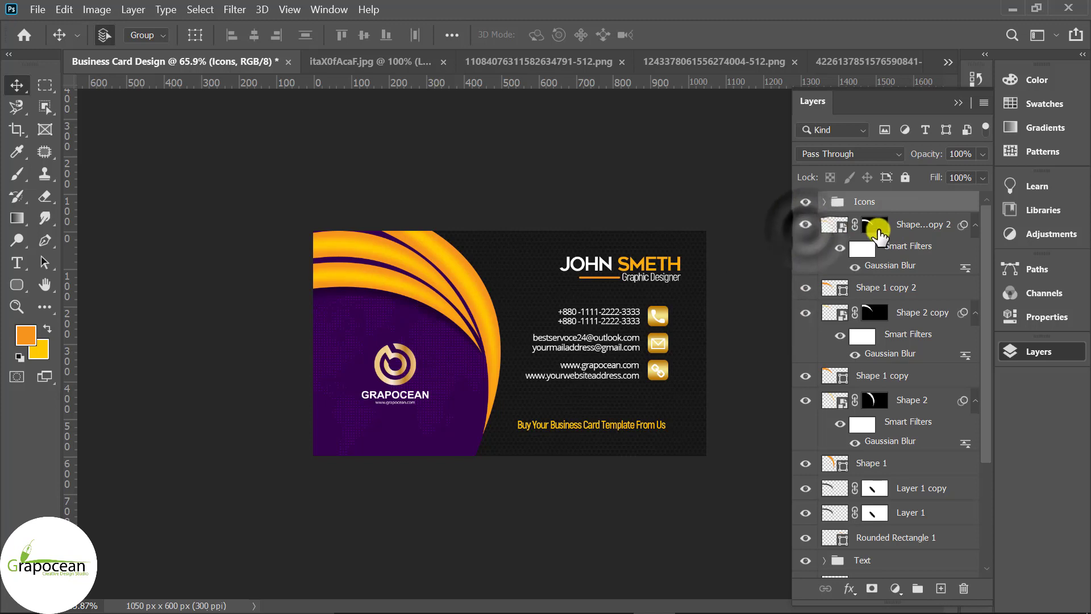
Group the yellow curve layers, from the topmost curve down to Layer 1, as Yellow shapes
click(869, 226)
scroll(936, 473, down, 1)
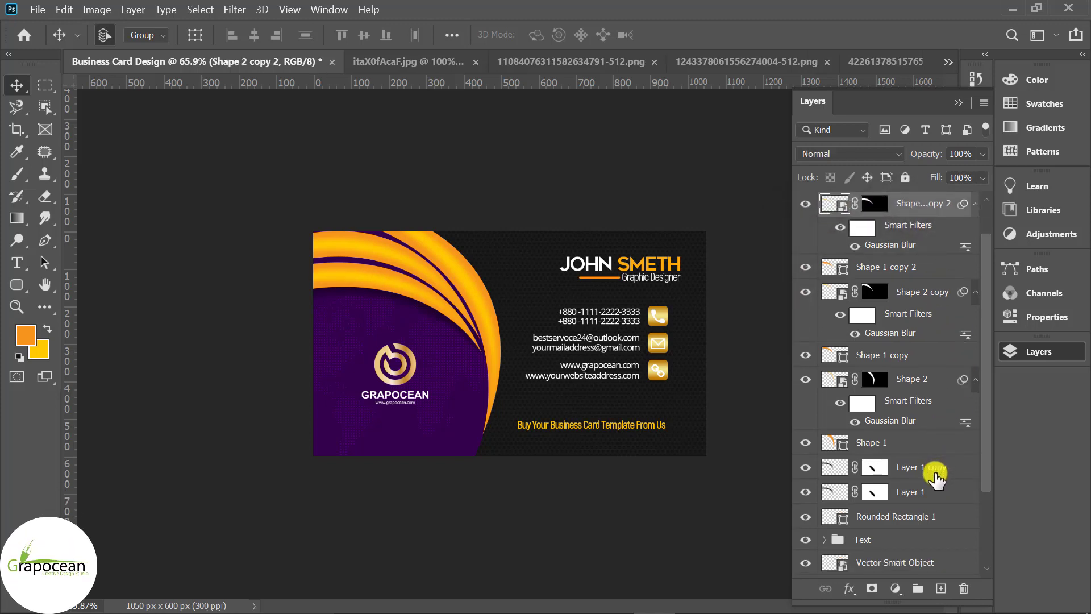
scroll(936, 478, down, 2)
shift+click(938, 452)
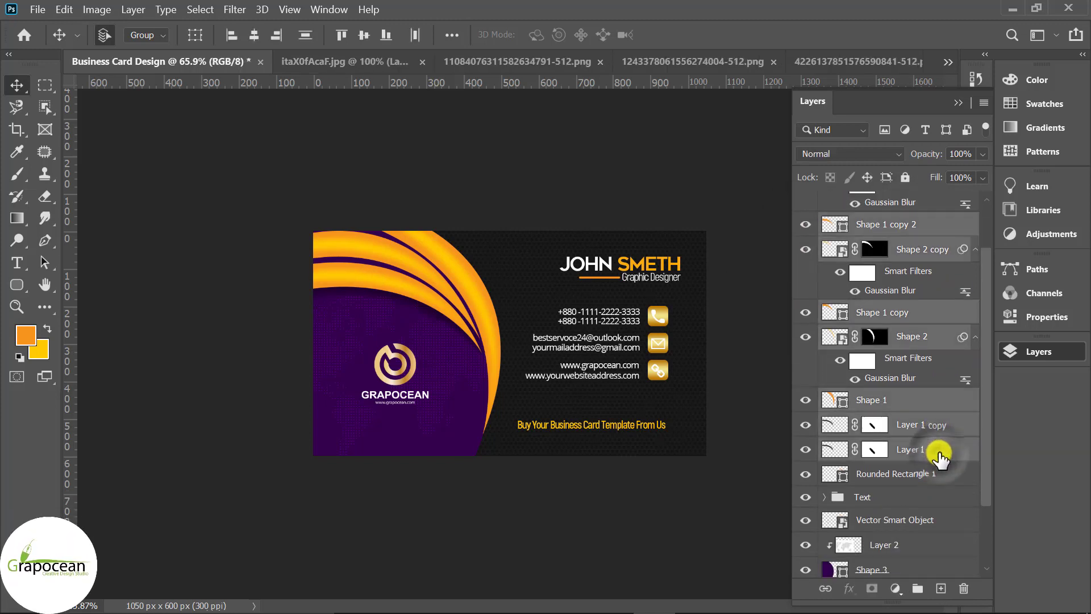
key(ctrl+g)
click(805, 223)
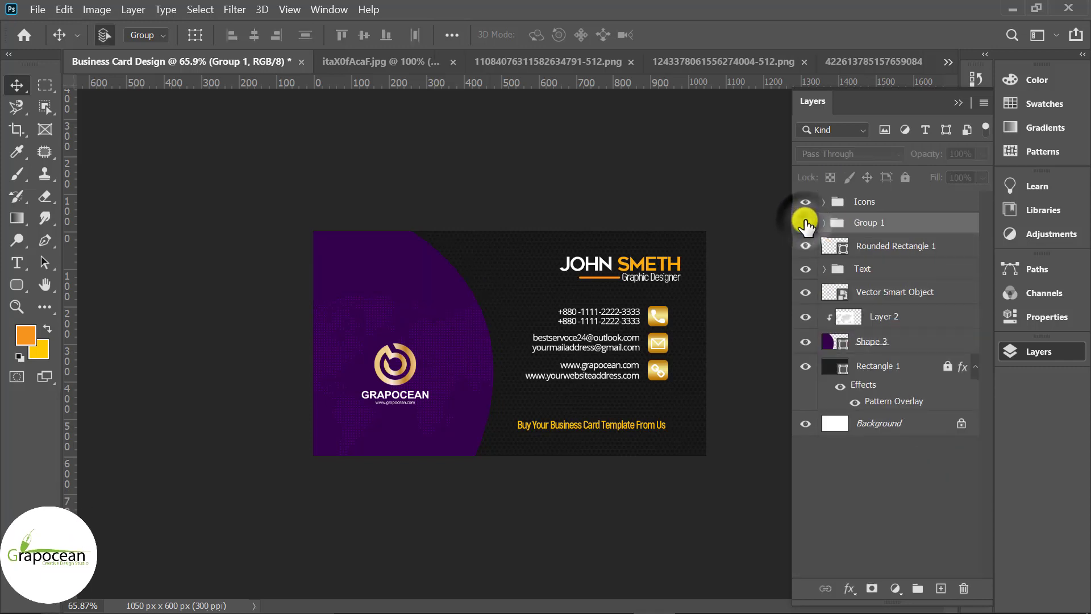
click(806, 223)
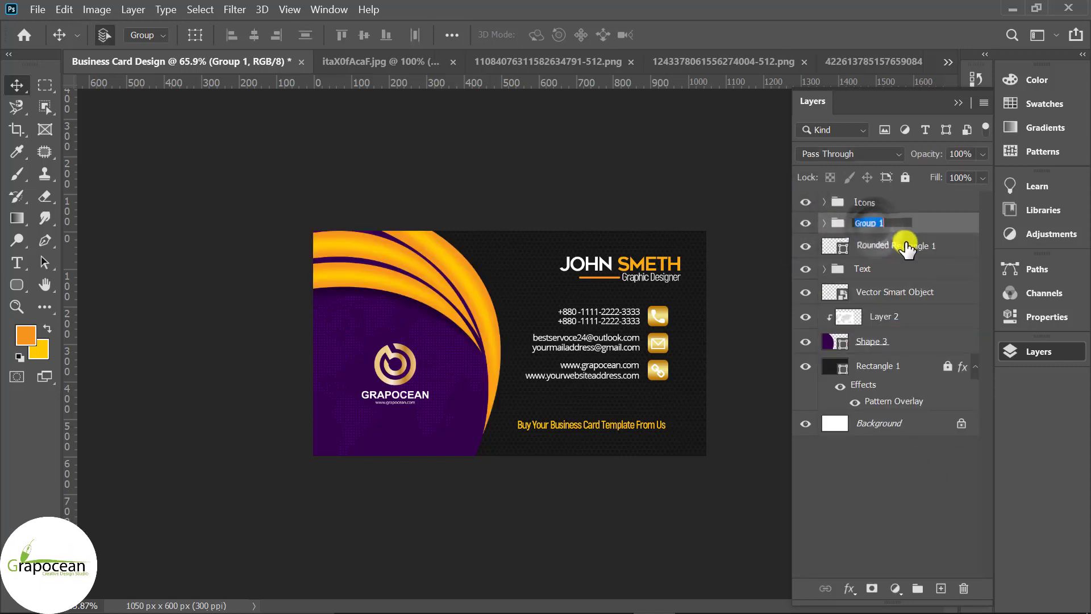
text(Shp)
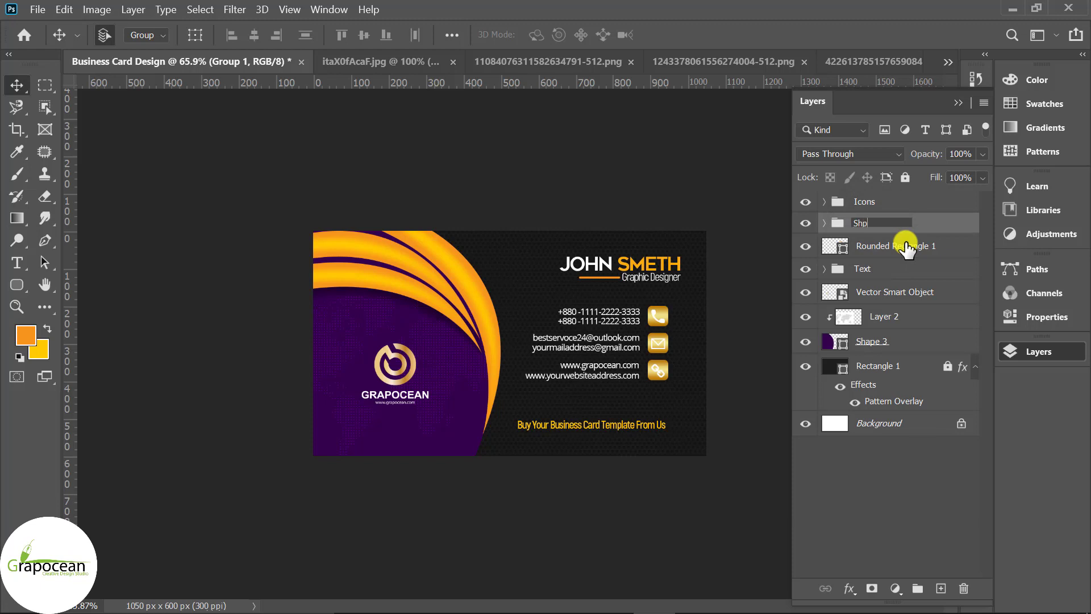
key(BackSpace)
key(BackSpace)
key(BackSpace)
text(Ye)
text(h)
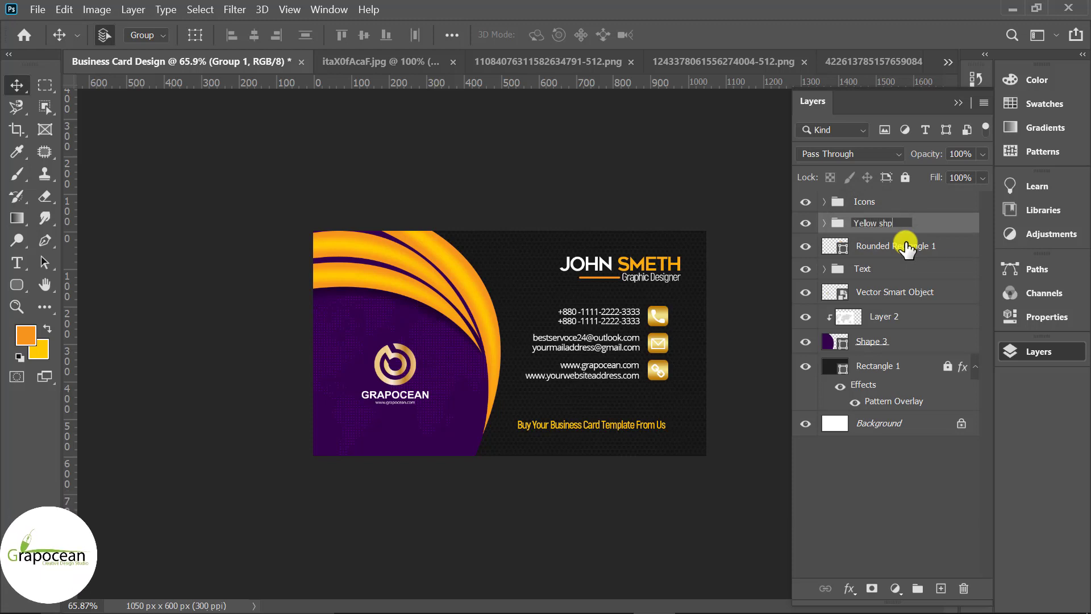
text(p)
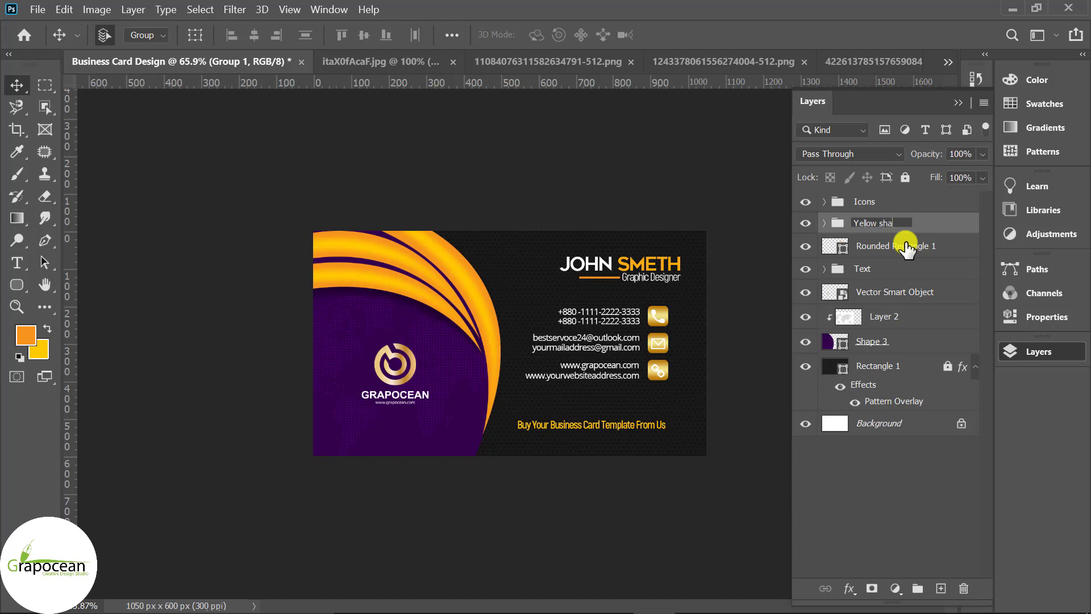
text(pes)
key(Return)
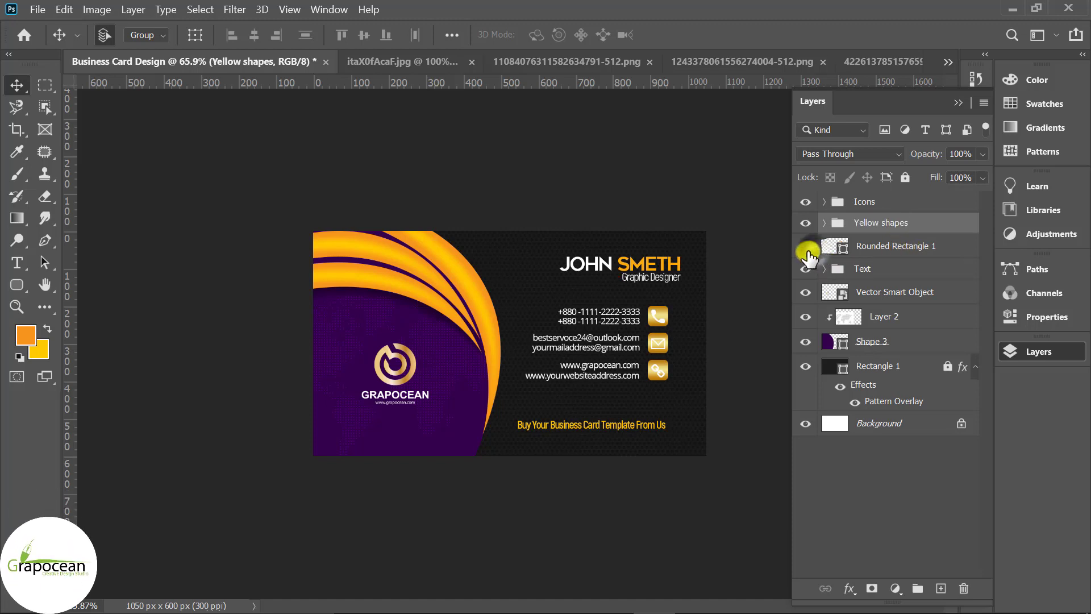
Make Rounded Rectangle 1 visible and move it into the Text group
click(810, 250)
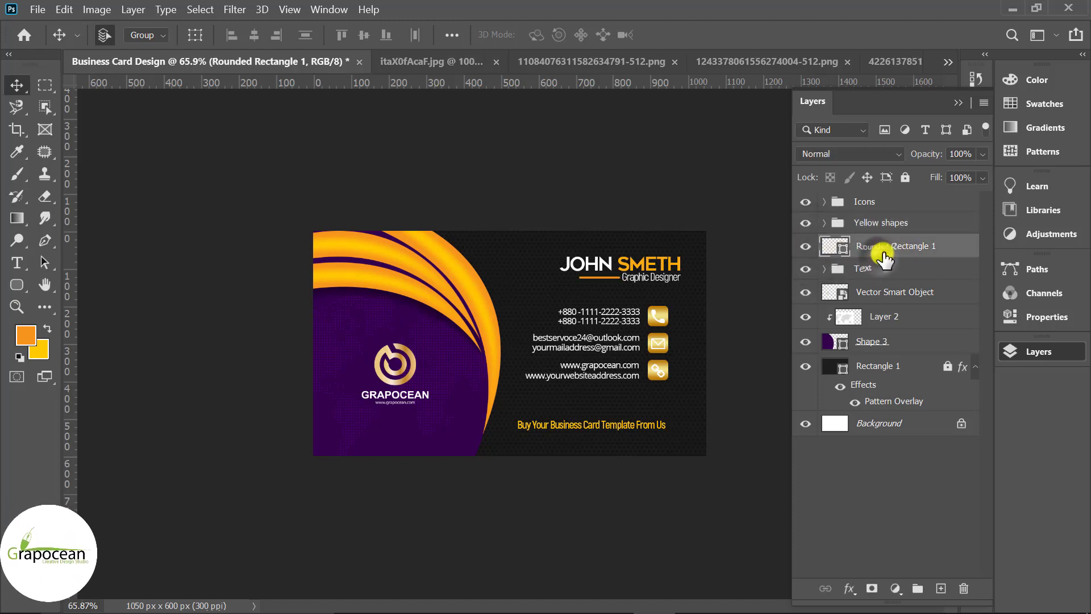
click(806, 248)
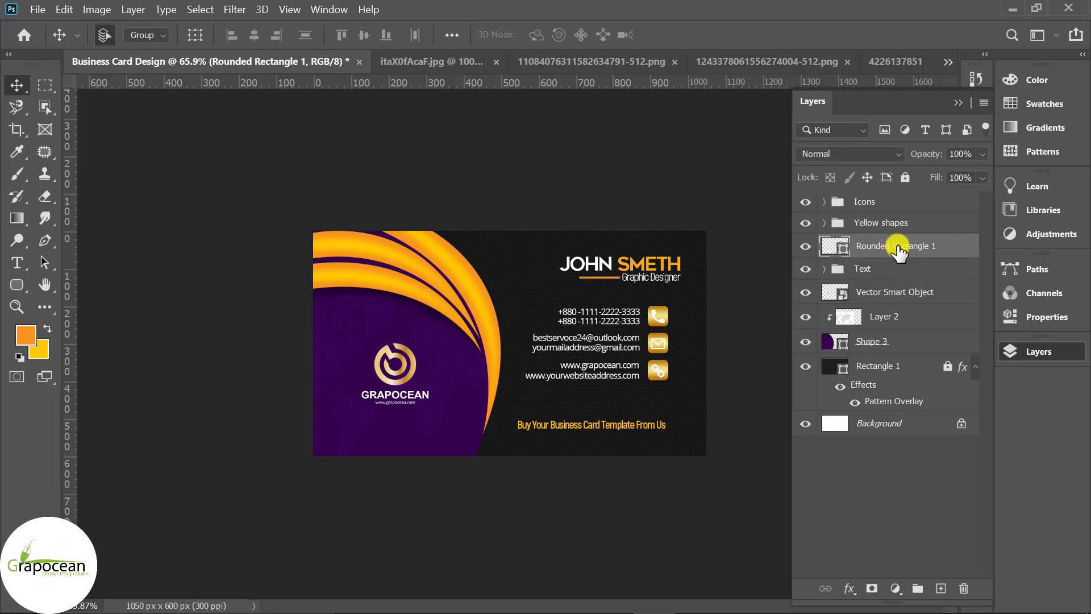
drag(898, 250, 882, 271)
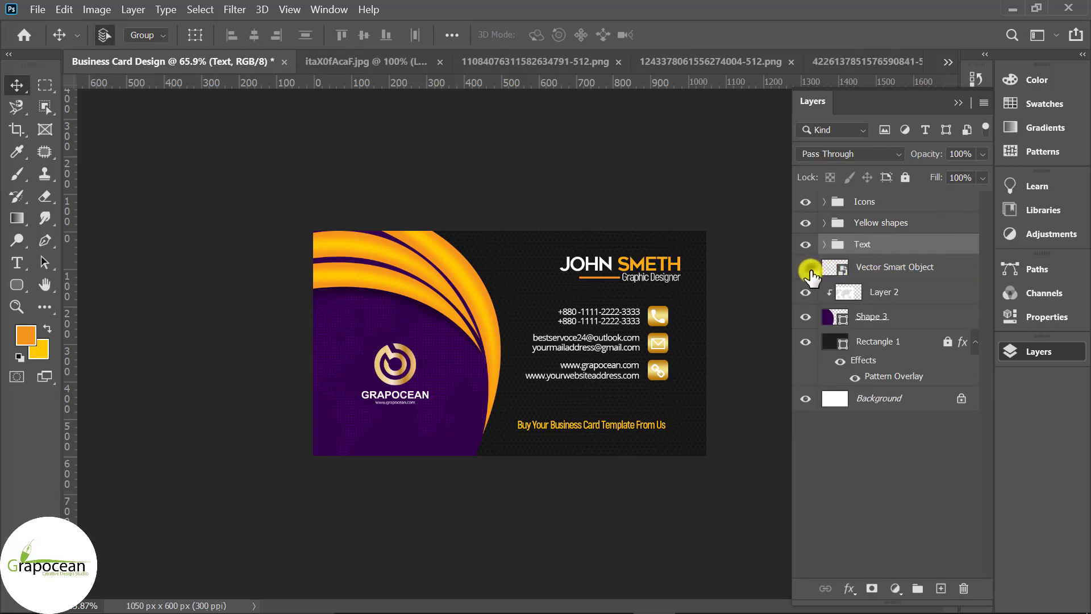
Group the GRAPOCEAN logo's Vector Smart Object layer into a group named Logo
click(817, 268)
click(896, 266)
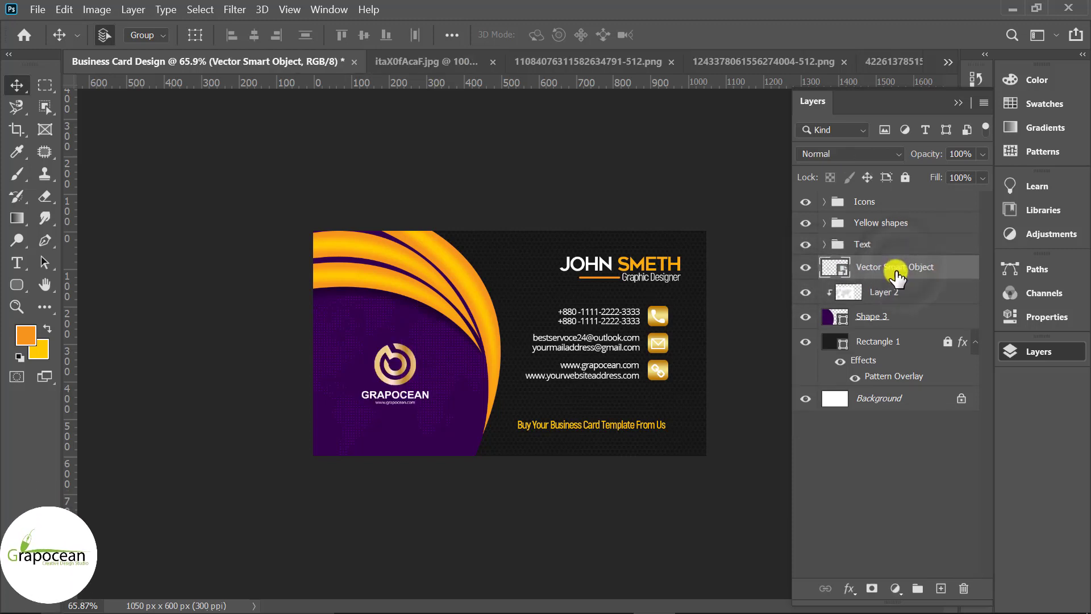
key(ctrl+g)
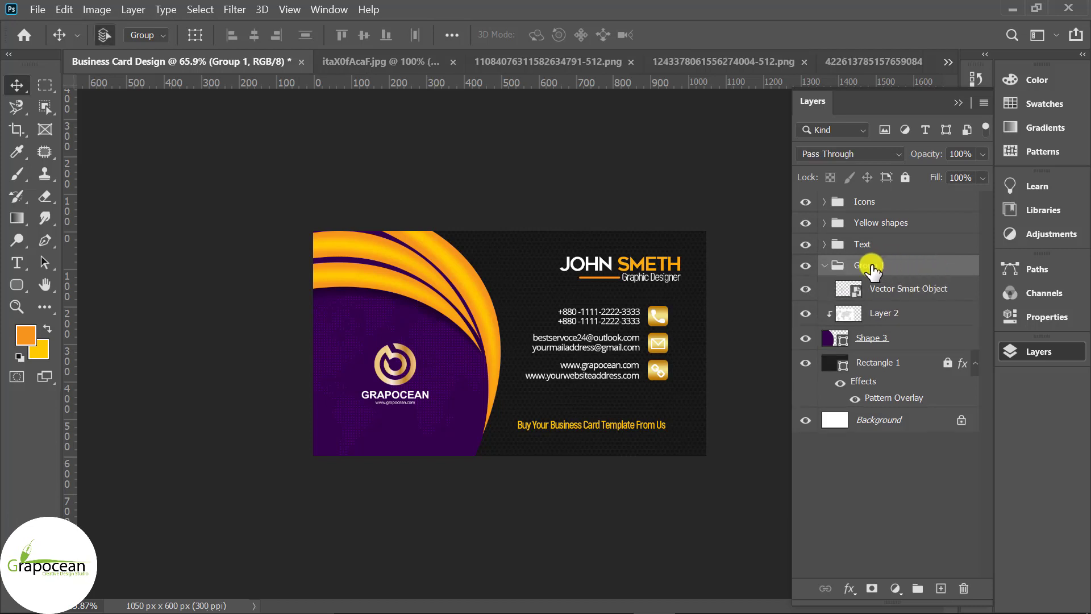
double_click(872, 267)
text(Logo)
click(906, 297)
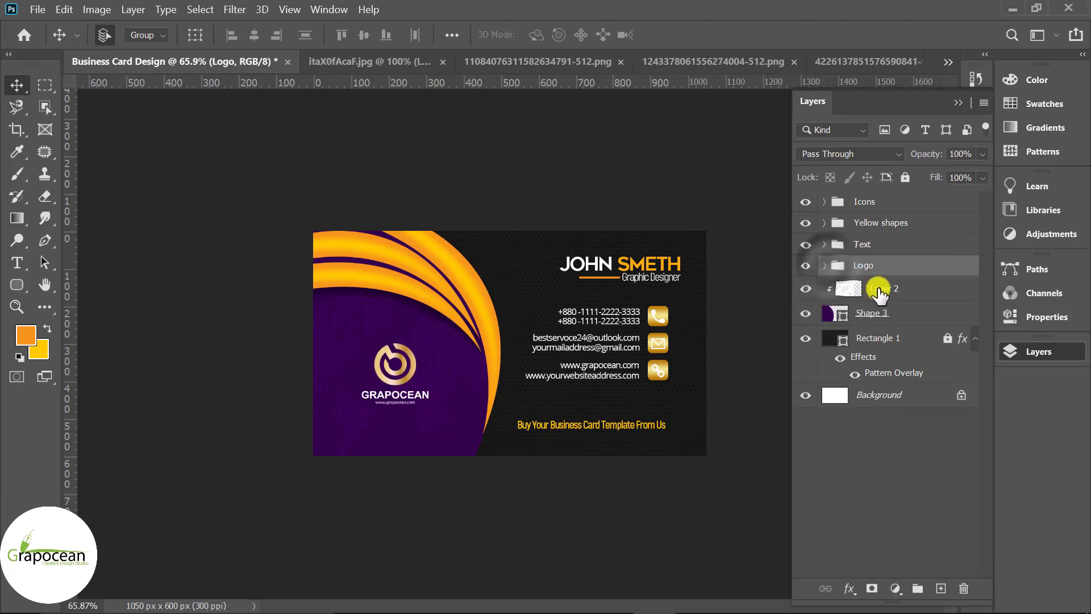
Group Layer 2, Shape 3 and Rectangle 1 into a group named Bg
click(878, 288)
shift+click(898, 312)
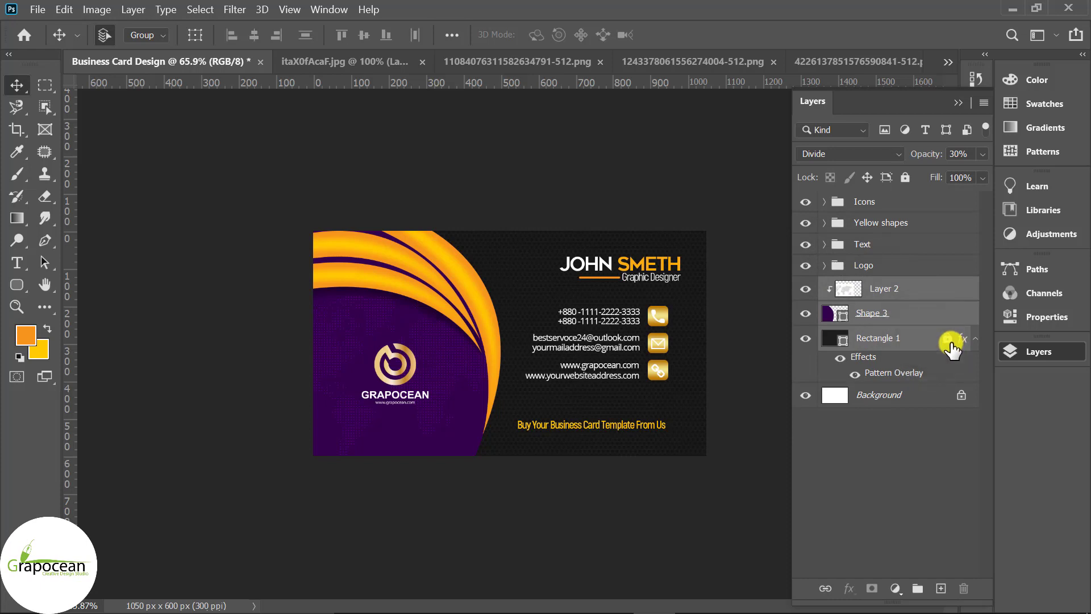
shift+click(952, 341)
key(ctrl+g)
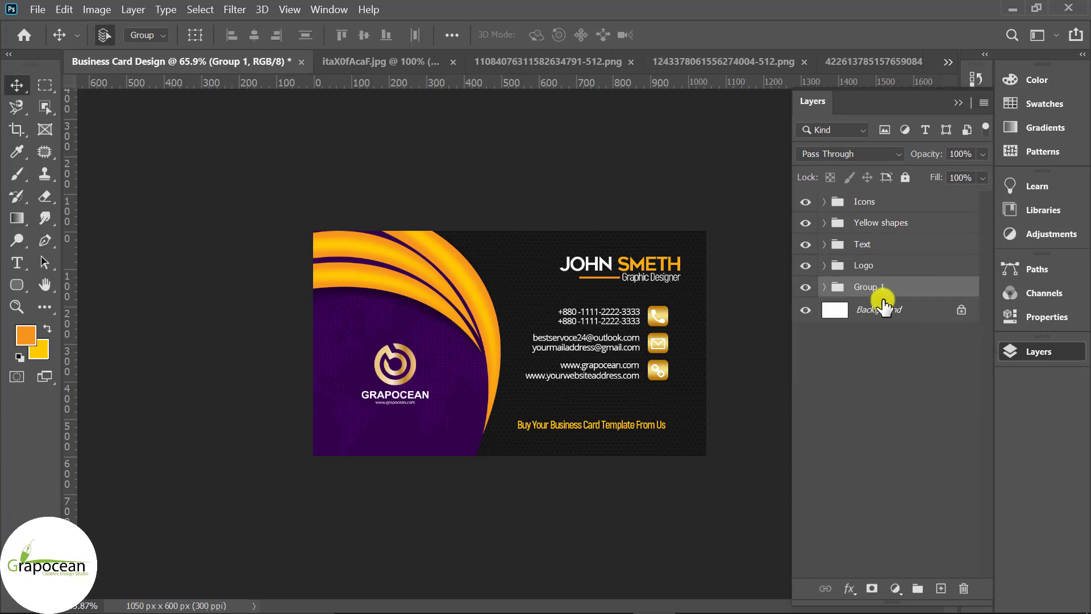
text(gh)
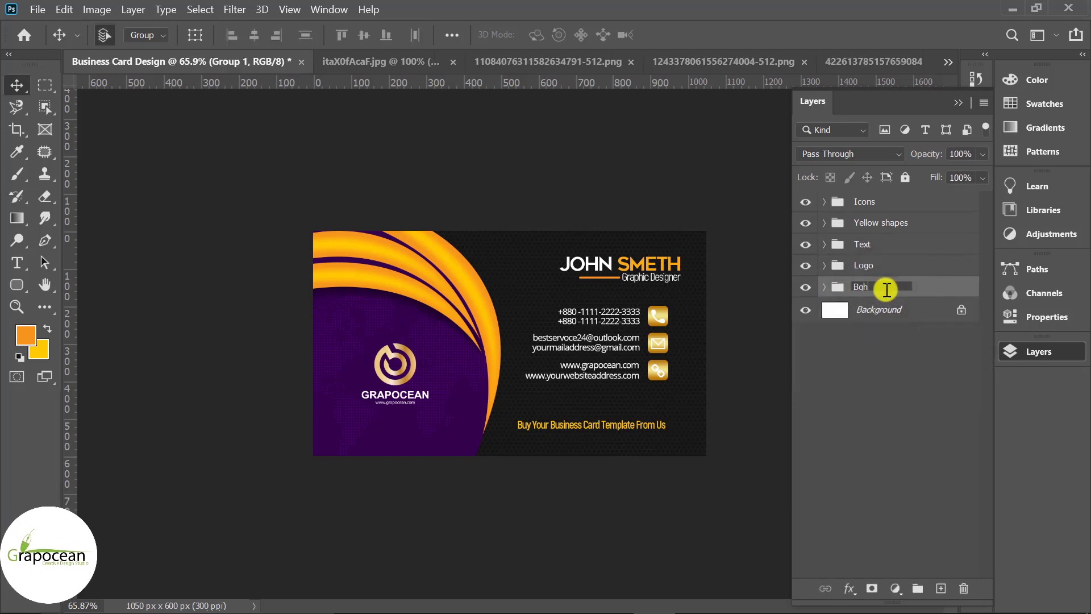
key(Return)
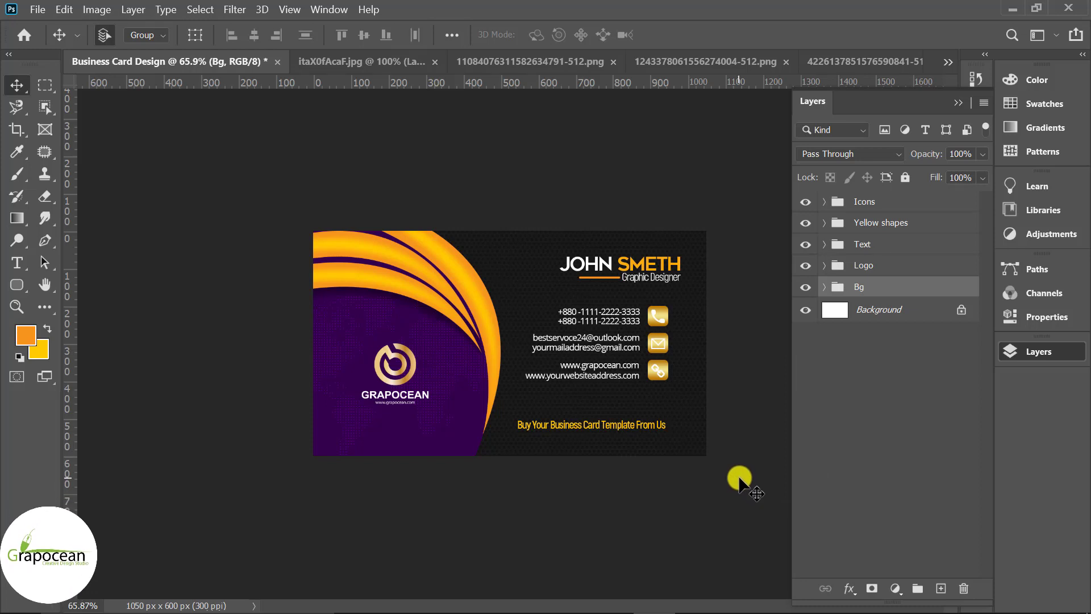
Draw a black-filled rectangle shape, Rectangle 2, around the tagline at the card's bottom right
click(14, 284)
drag(513, 411, 716, 438)
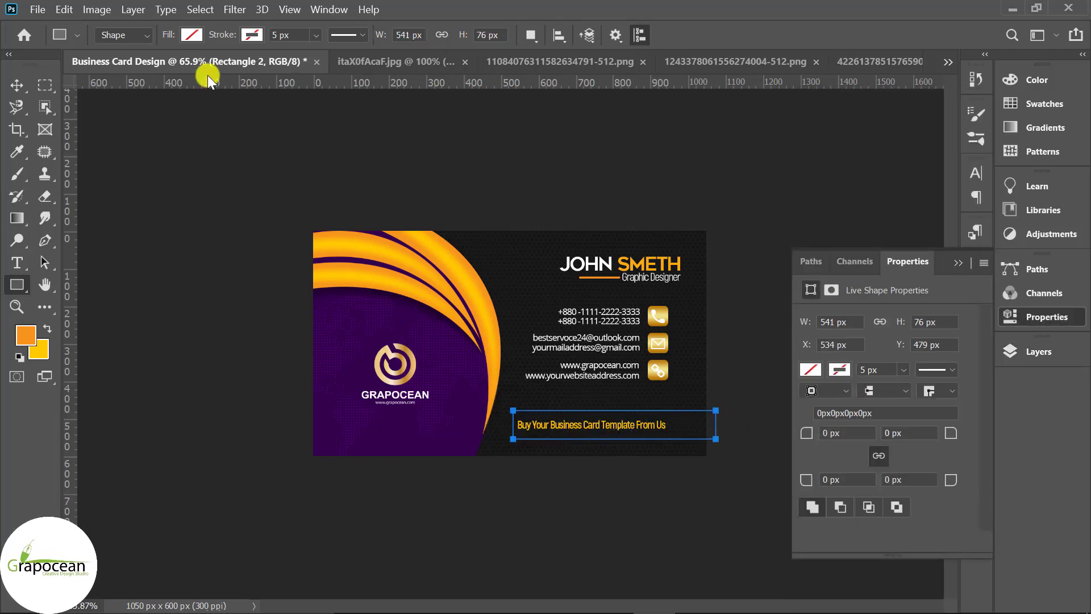
click(193, 35)
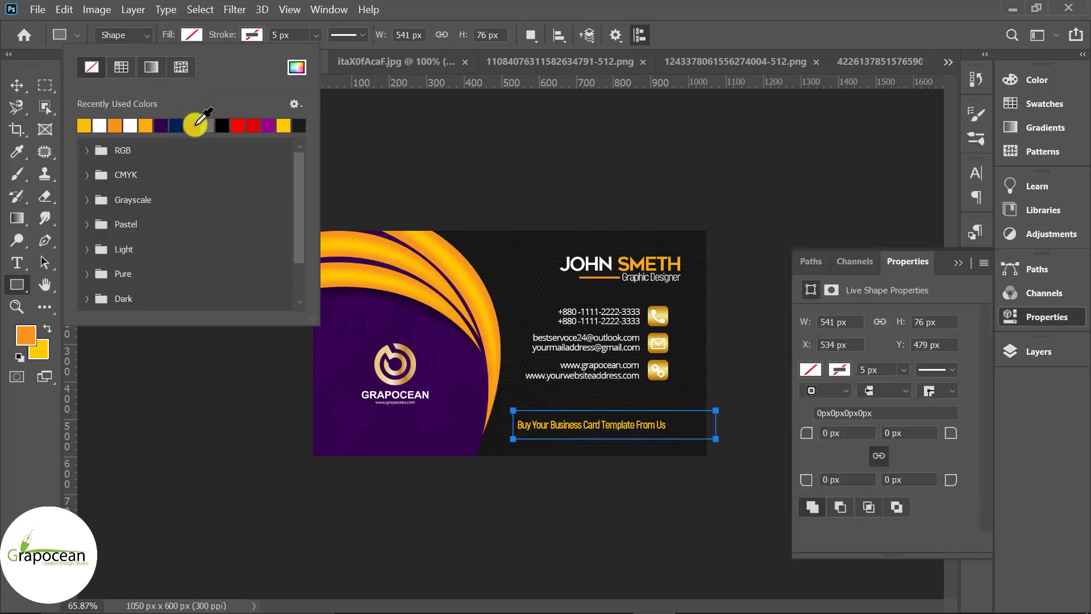
click(192, 125)
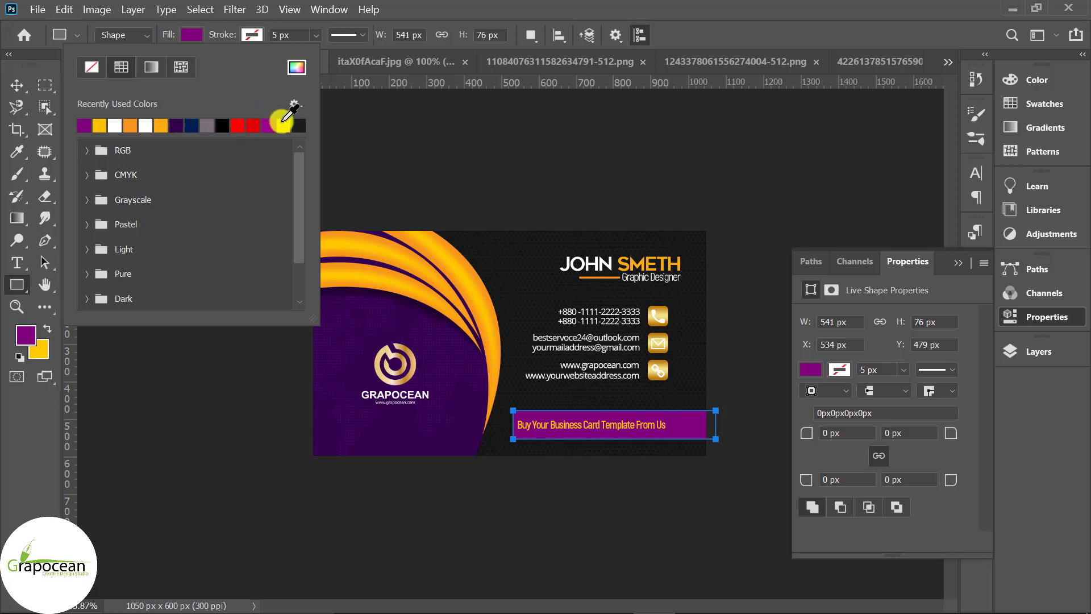
click(282, 120)
click(242, 123)
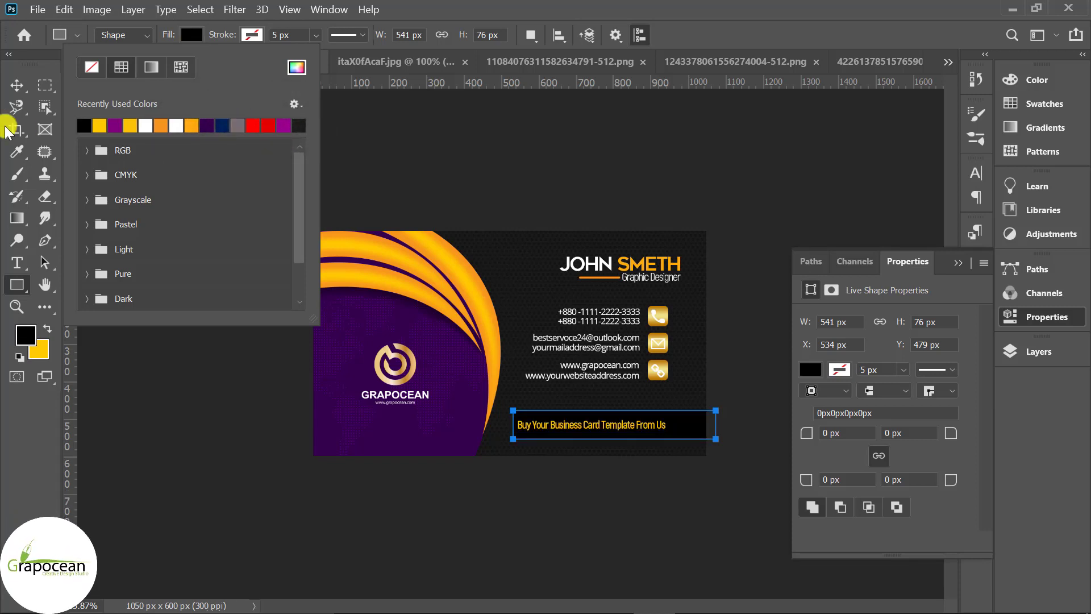
click(15, 86)
Trim the black tagline bar to 541 x 42.07 px and round its corners to 21.04 px
scroll(682, 434, up, 2)
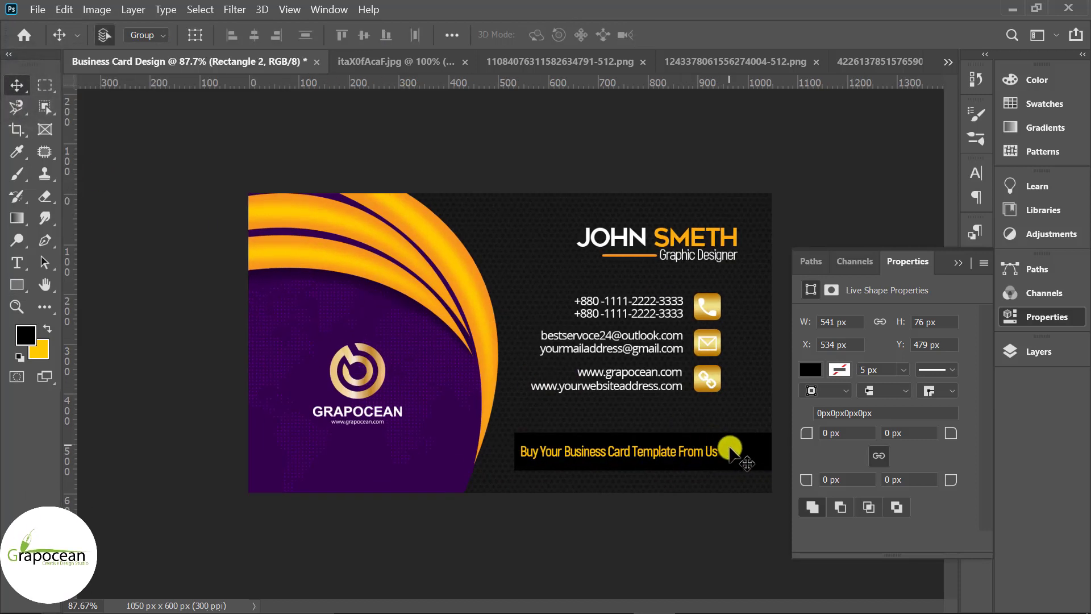
drag(710, 454, 713, 458)
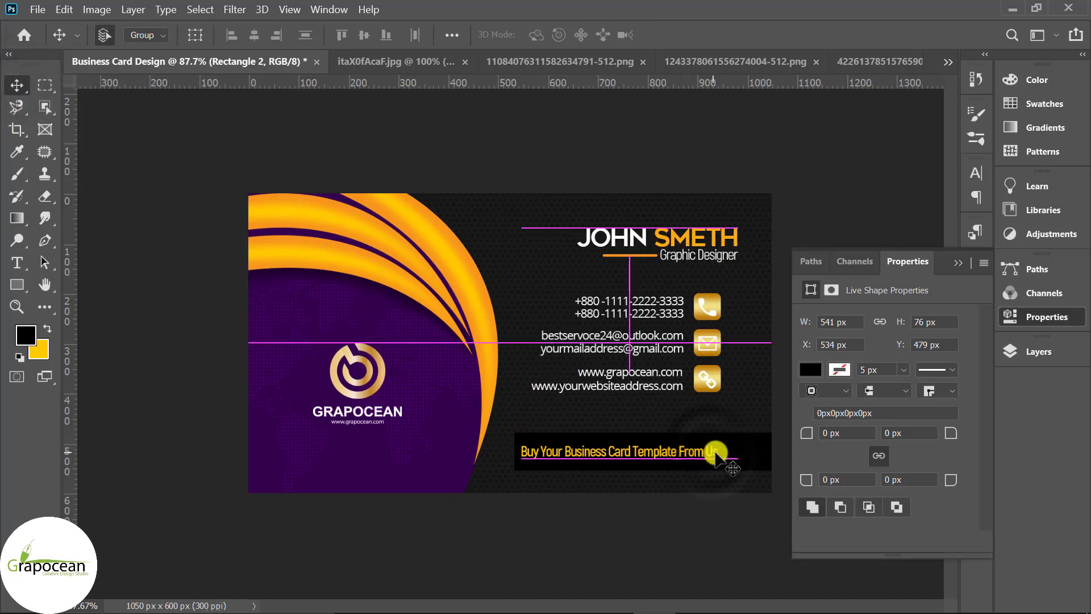
key(ctrl+t)
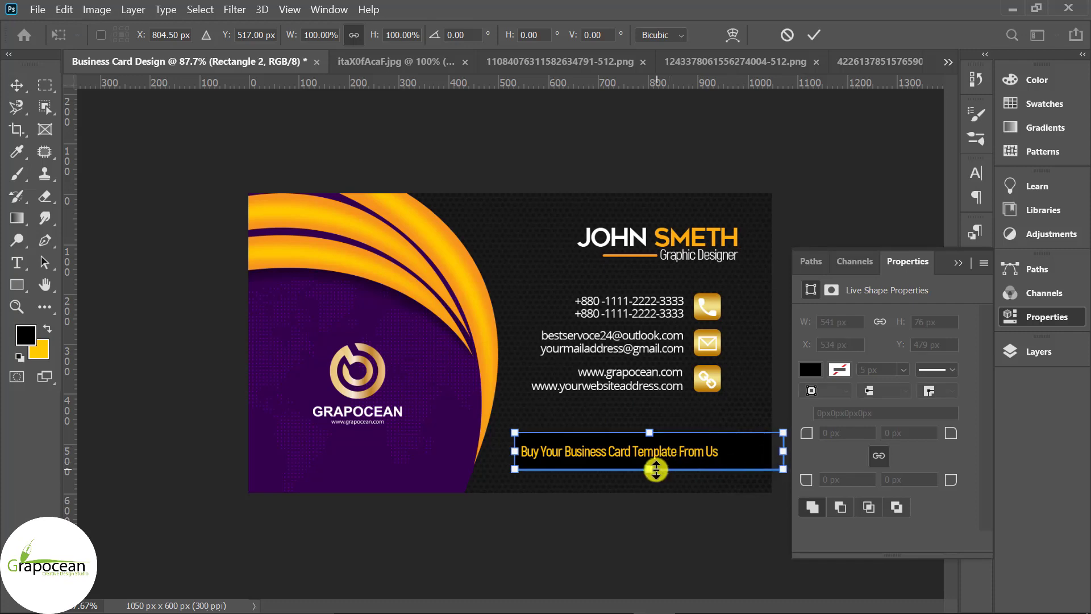
mouse_move(656, 469)
mouse_down()
mouse_move(649, 436)
mouse_move(682, 427)
mouse_up()
scroll(662, 442, up, 3)
scroll(673, 468, up, 3)
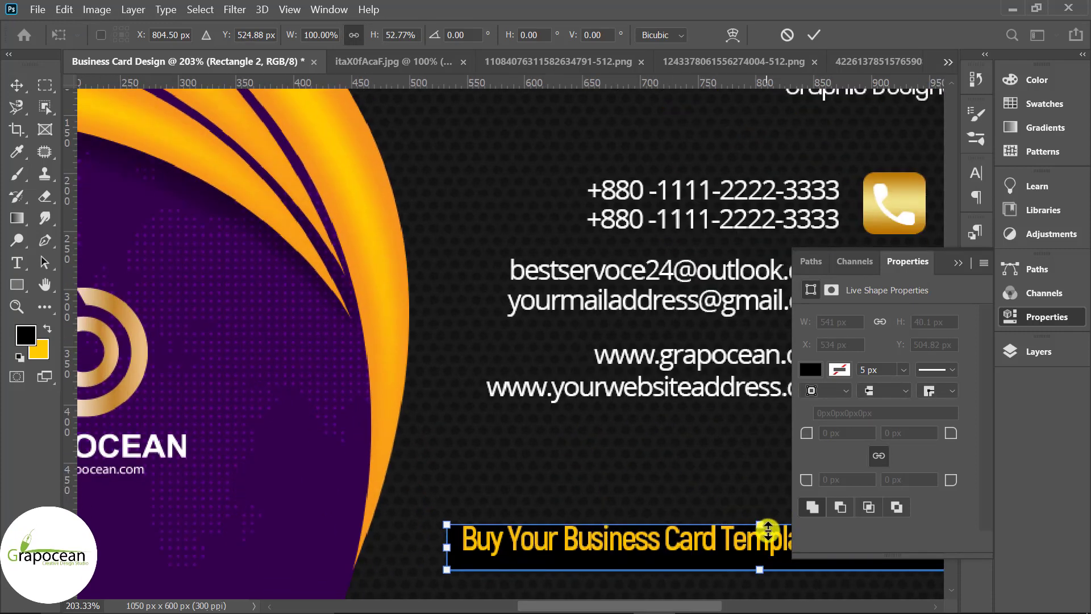
drag(759, 520, 759, 512)
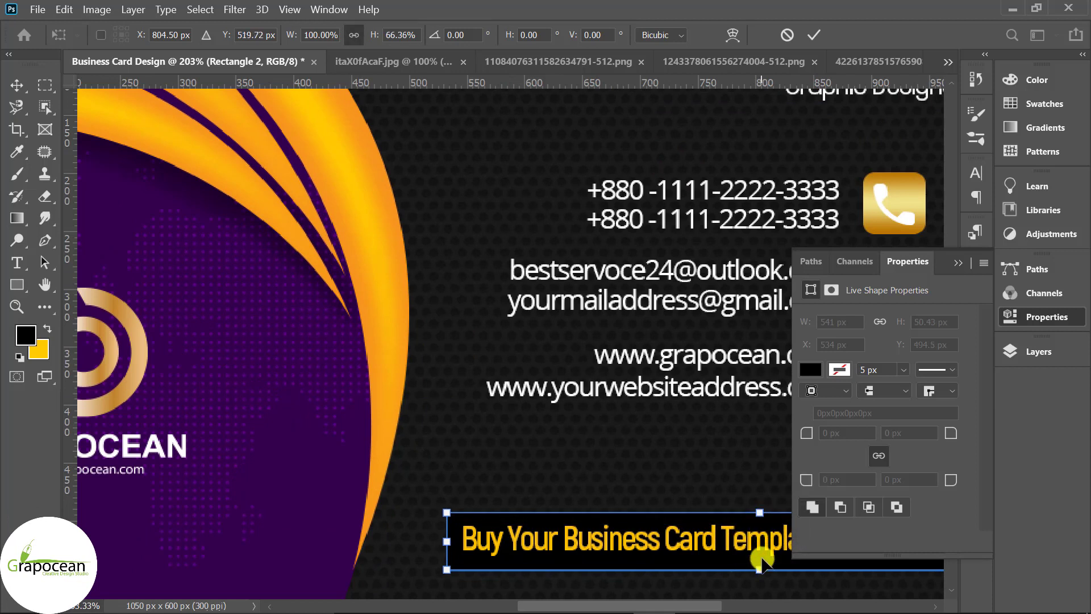
drag(761, 566, 761, 561)
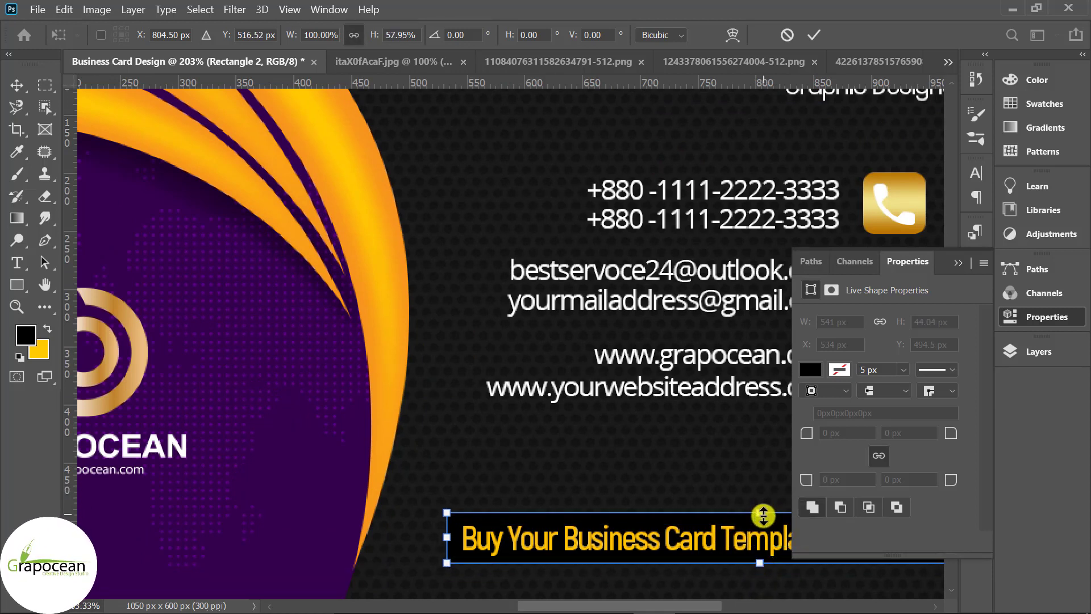
drag(761, 513, 763, 516)
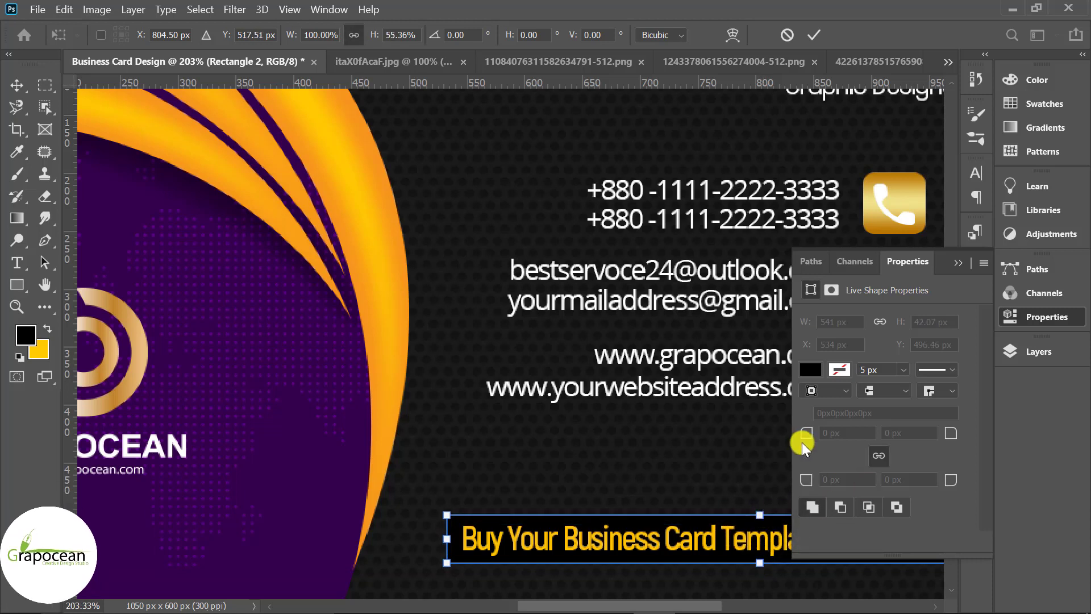
click(814, 35)
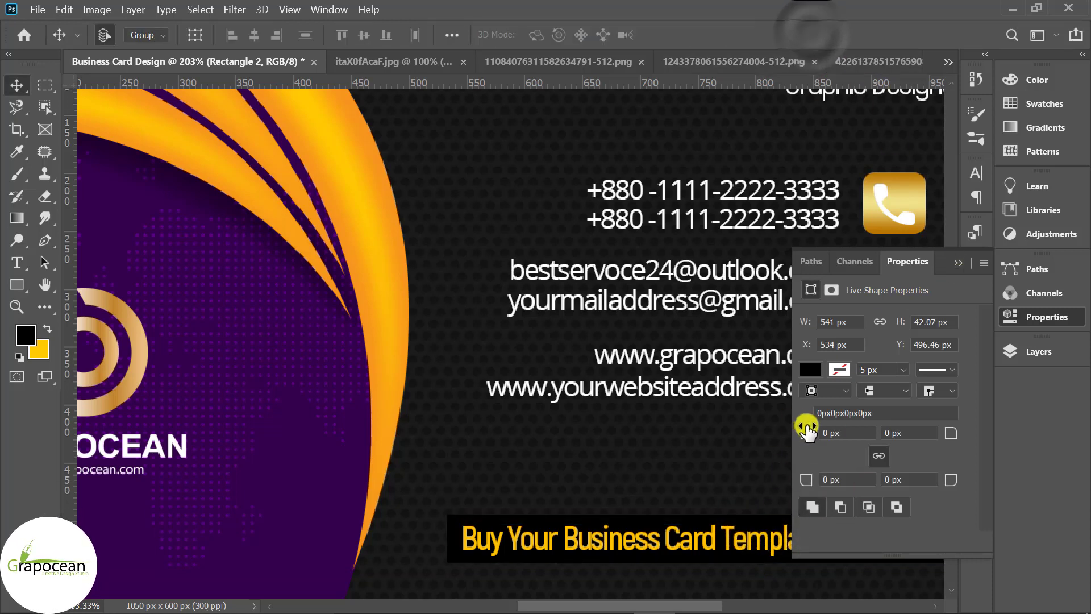
drag(806, 432, 884, 434)
Collapse the floating Properties panel and zoom out to view the whole finished card
scroll(483, 432, down, 3)
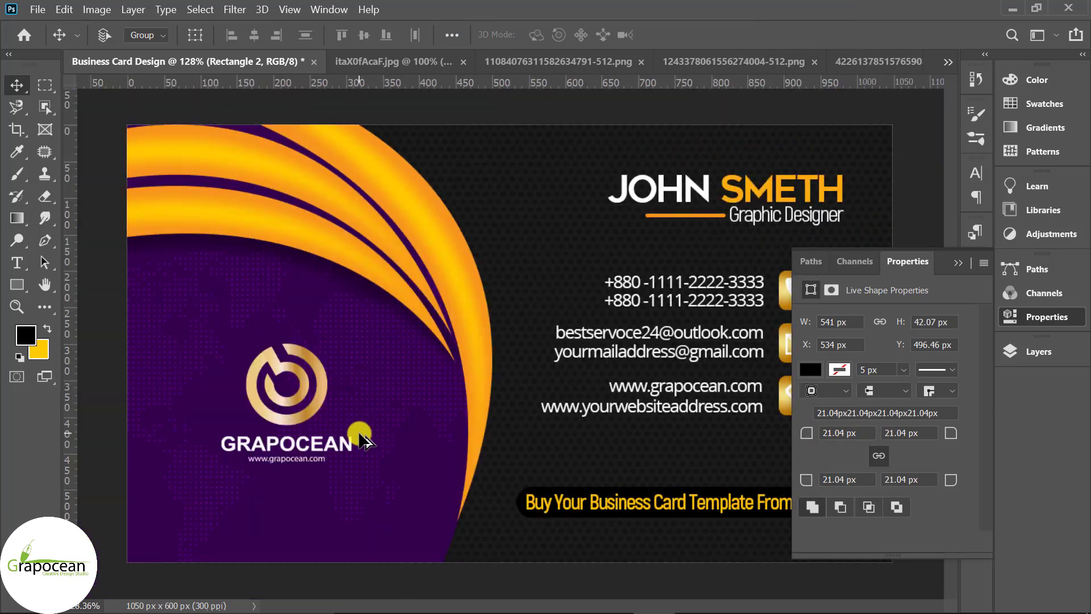
scroll(426, 433, down, 3)
click(951, 260)
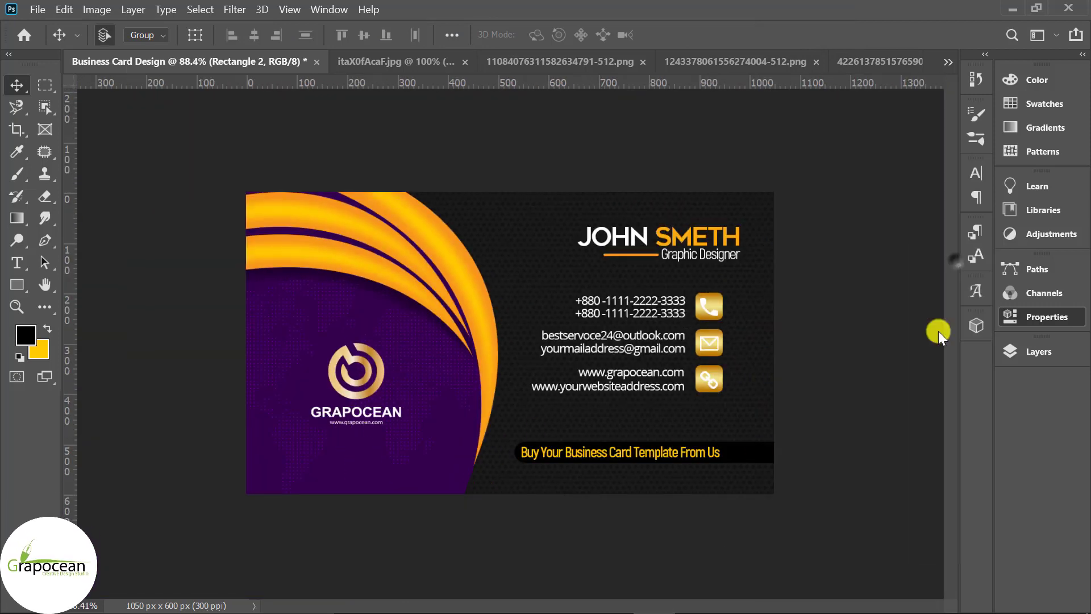
scroll(891, 472, down, 1)
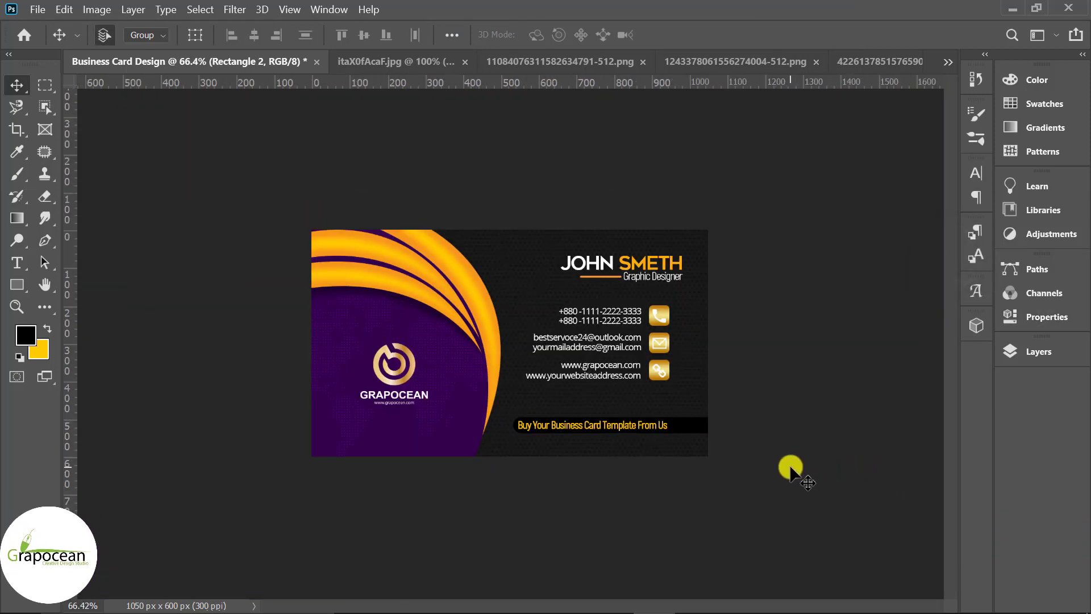
scroll(792, 464, down, 1)
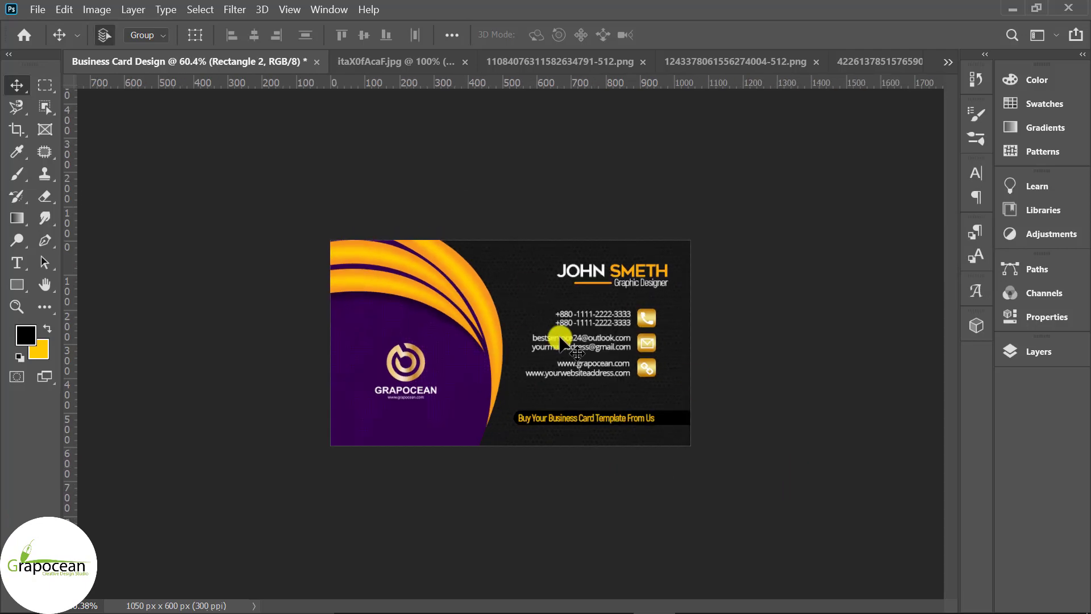